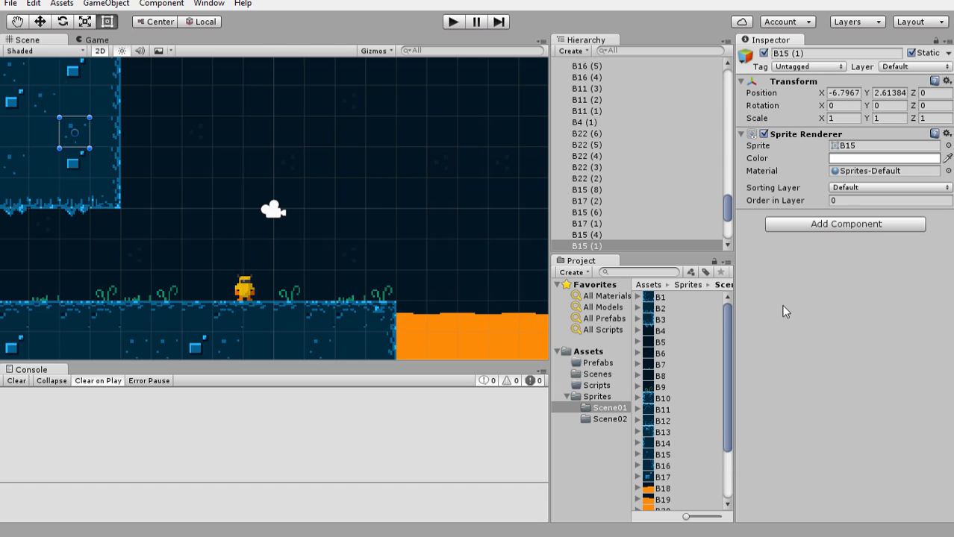
- Run the game with the rendering statistics displayed to check its batch count, and stop it
{"action": "left_click", "coordinate": [453, 24]}
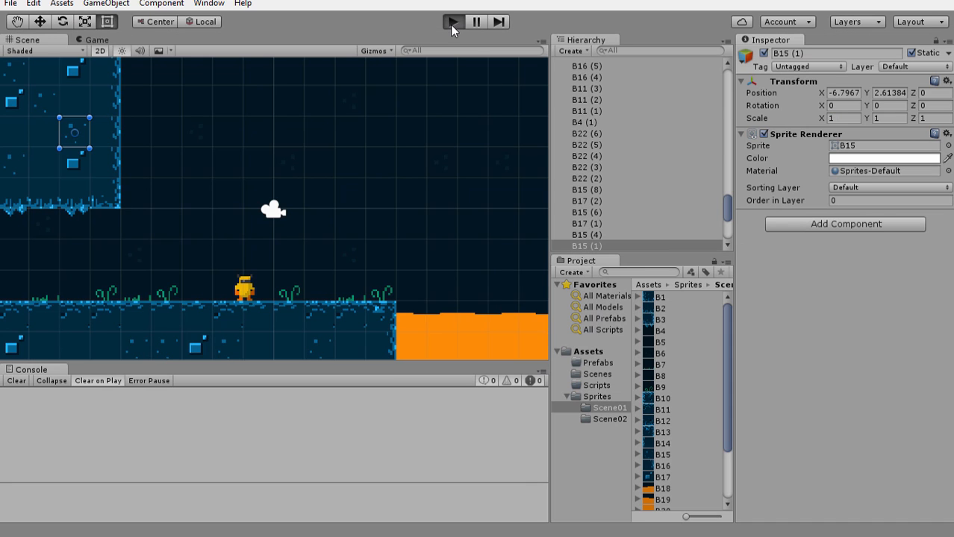
{"action": "left_click", "coordinate": [490, 51]}
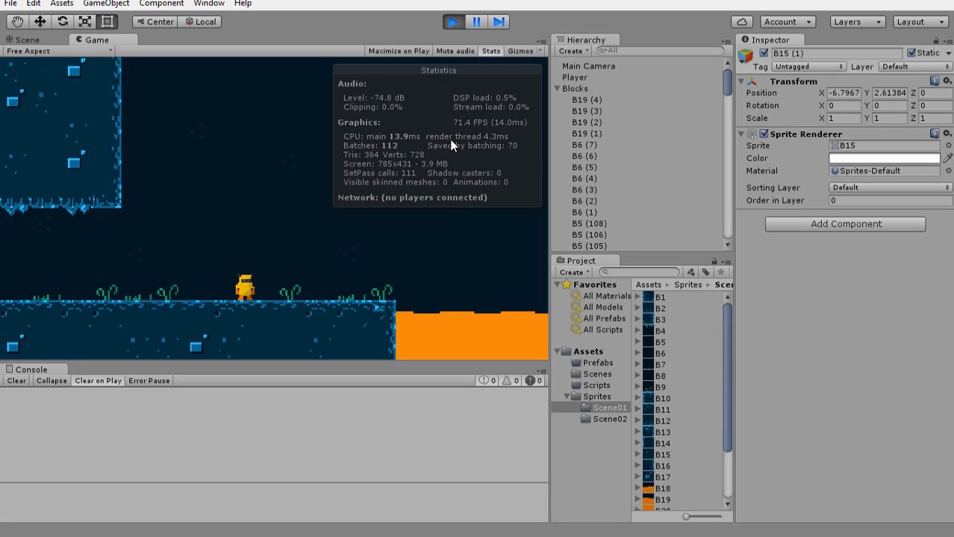
{"action": "left_click", "coordinate": [453, 23]}
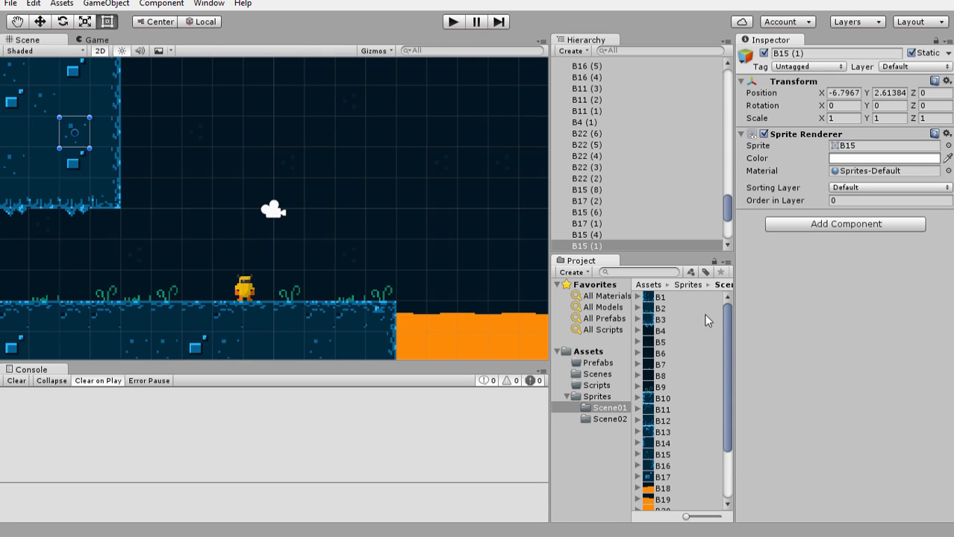
- Set the Packing Tag of all Scene01 sprites from B1 to P3 to "textura" and apply the import settings
{"action": "left_click", "coordinate": [660, 298]}
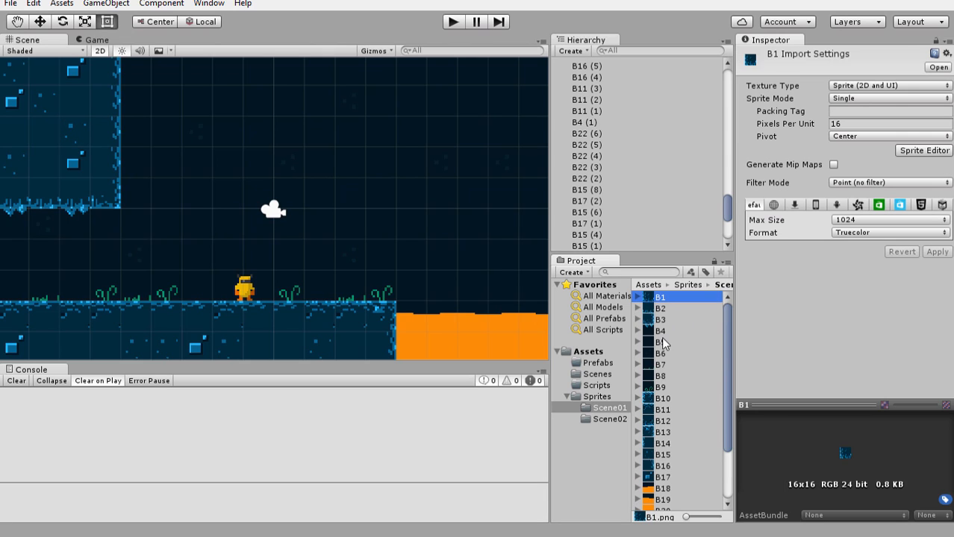
{"action": "scroll", "coordinate": [663, 347], "scroll_direction": "down", "scroll_amount": 3}
{"action": "left_click", "coordinate": [659, 506], "text": "ctrl"}
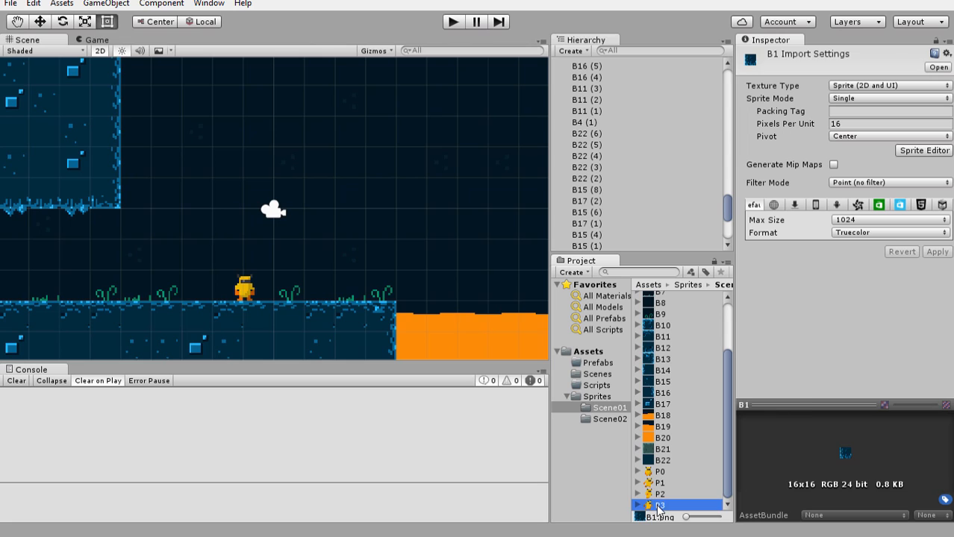
{"action": "scroll", "coordinate": [726, 429], "scroll_direction": "up", "scroll_amount": 3}
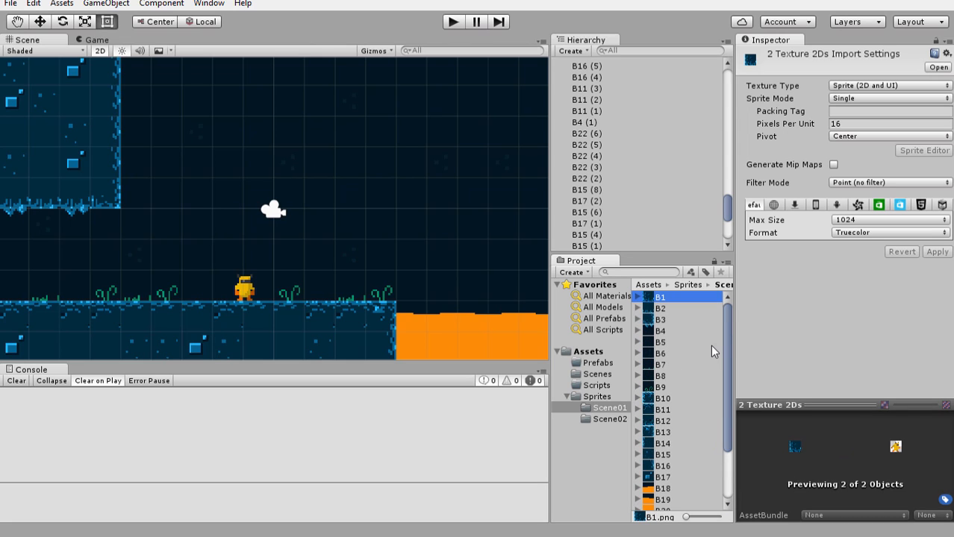
{"action": "left_click", "coordinate": [668, 298]}
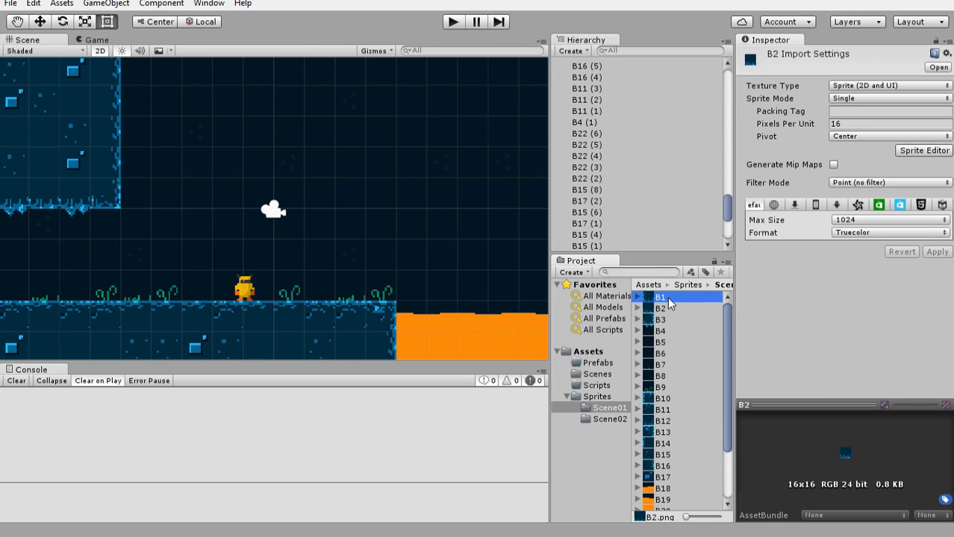
{"action": "scroll", "coordinate": [677, 435], "scroll_direction": "down", "scroll_amount": 3}
{"action": "left_click", "coordinate": [669, 503], "text": "shift"}
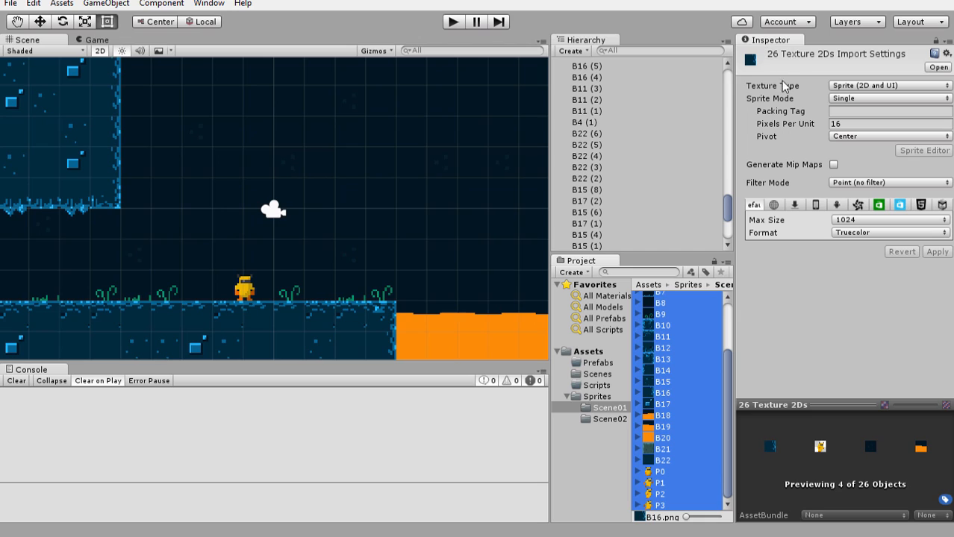
{"action": "left_click", "coordinate": [853, 111]}
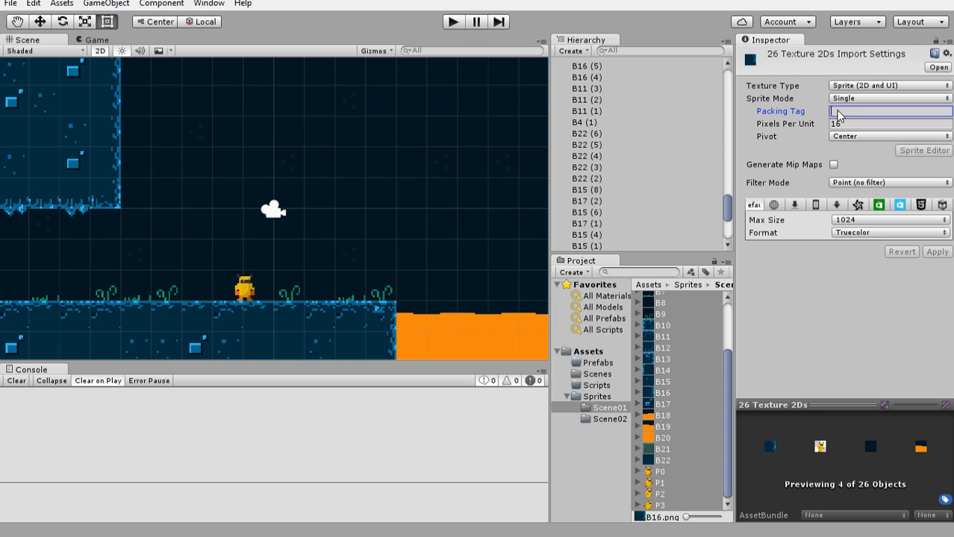
{"action": "type", "text": "texte"}
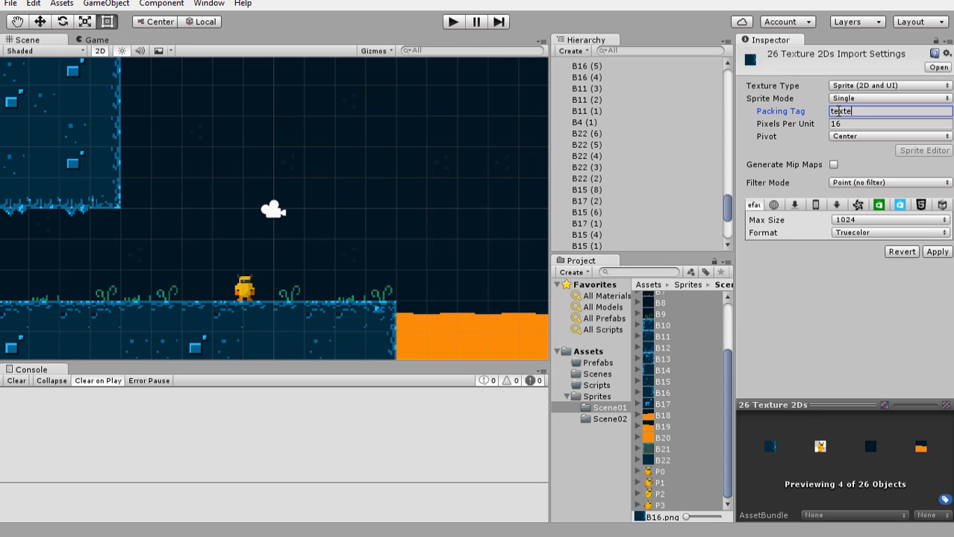
{"action": "key", "text": "BackSpace"}
{"action": "type", "text": "ura"}
{"action": "left_click", "coordinate": [937, 252]}
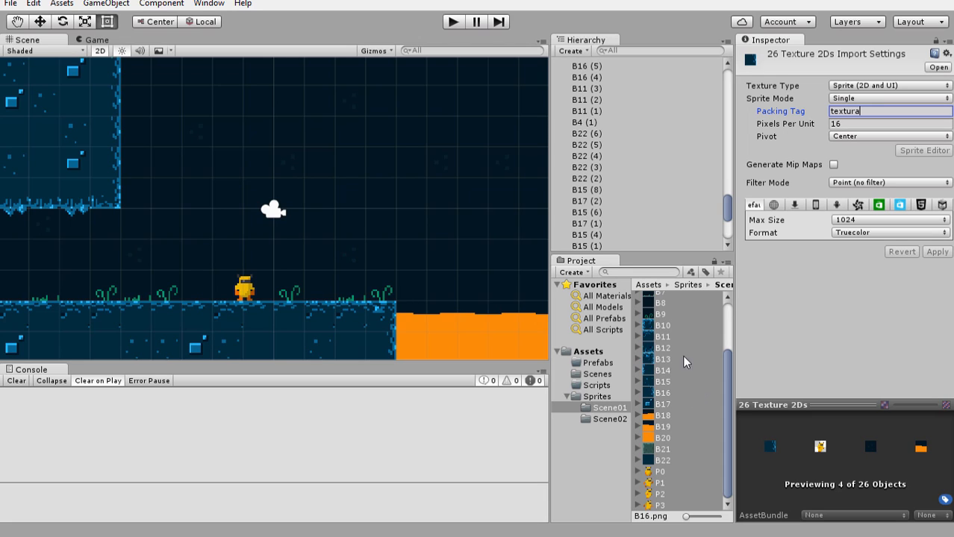
- Check the Packing Tag in the import settings of individual Scene01 sprites from B1 to B10
{"action": "left_click_drag", "start_coordinate": [831, 111], "coordinate": [871, 113]}
{"action": "left_click", "coordinate": [871, 111]}
{"action": "left_click", "coordinate": [822, 276]}
{"action": "left_click_drag", "start_coordinate": [727, 361], "coordinate": [726, 314]}
{"action": "left_click", "coordinate": [672, 304]}
{"action": "left_click", "coordinate": [665, 330]}
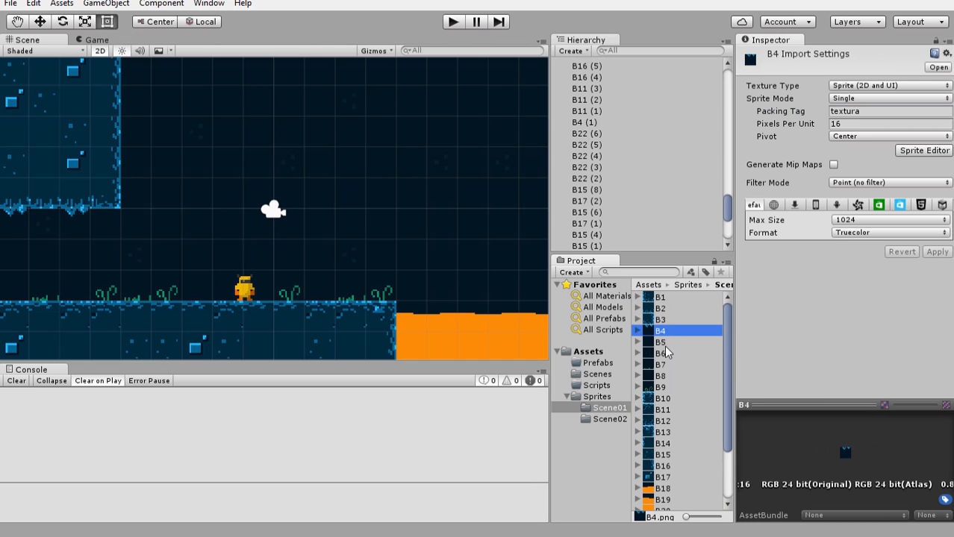
{"action": "left_click", "coordinate": [664, 344]}
{"action": "left_click", "coordinate": [665, 354]}
{"action": "left_click", "coordinate": [664, 364]}
{"action": "left_click", "coordinate": [664, 376]}
{"action": "left_click", "coordinate": [665, 388]}
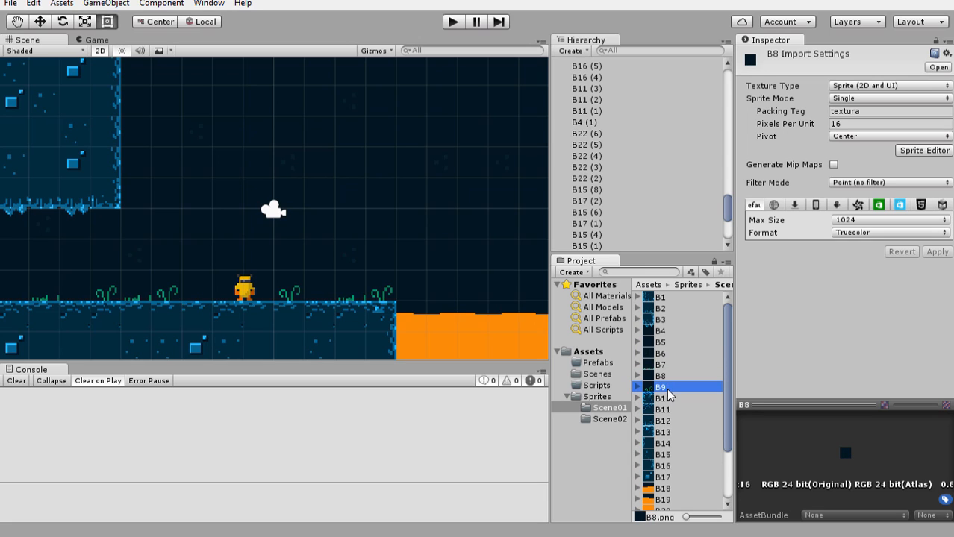
{"action": "left_click", "coordinate": [666, 399]}
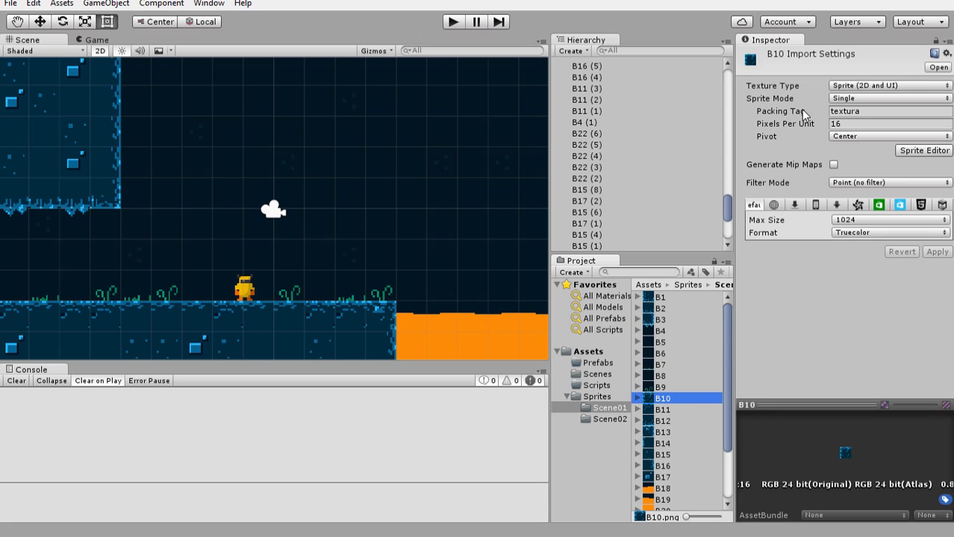
{"action": "left_click", "coordinate": [842, 111]}
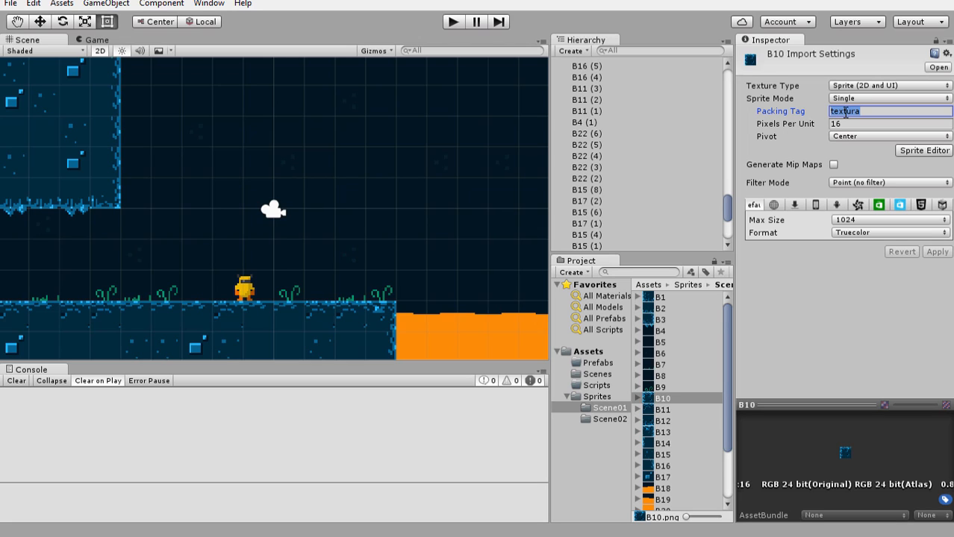
{"action": "left_click", "coordinate": [672, 355]}
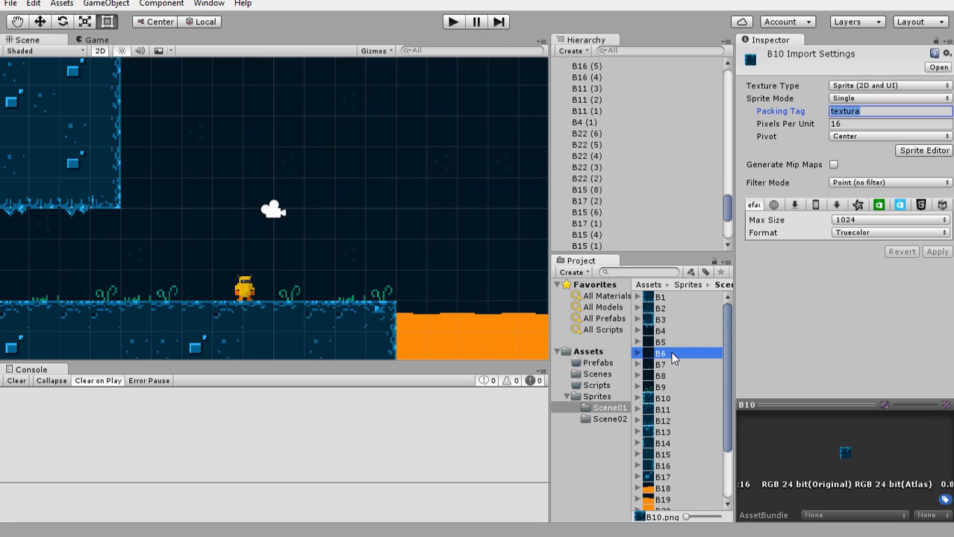
{"action": "left_click", "coordinate": [670, 361]}
{"action": "left_click", "coordinate": [668, 376]}
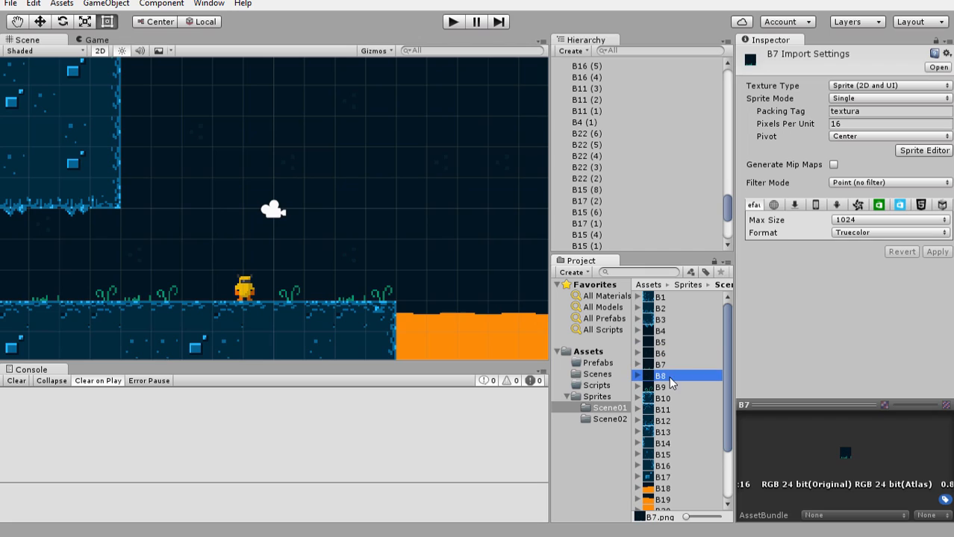
{"action": "left_click", "coordinate": [841, 111]}
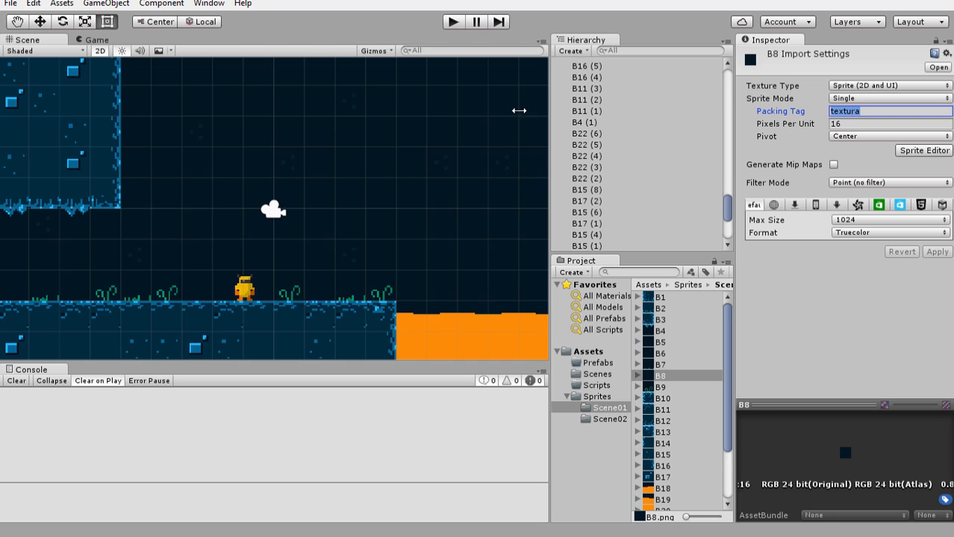
- Run the game again and enable the Frame Debugger with the Game view displayed
{"action": "left_click", "coordinate": [453, 22]}
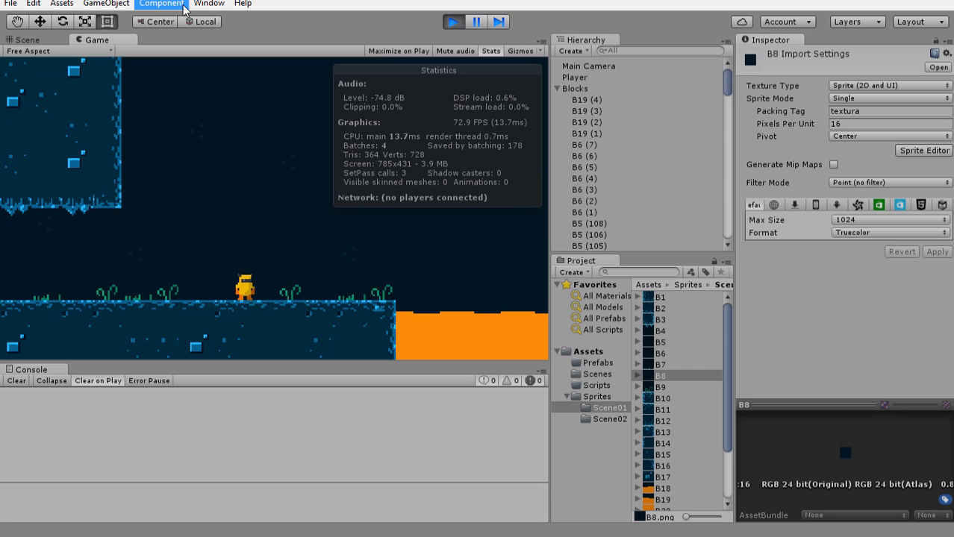
{"action": "left_click", "coordinate": [209, 3]}
{"action": "left_click", "coordinate": [258, 328]}
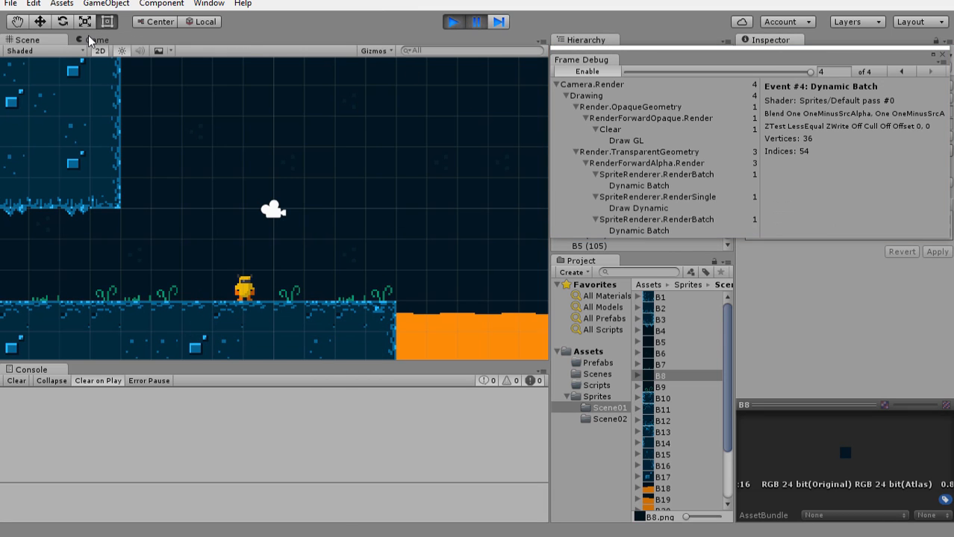
{"action": "left_click", "coordinate": [88, 37]}
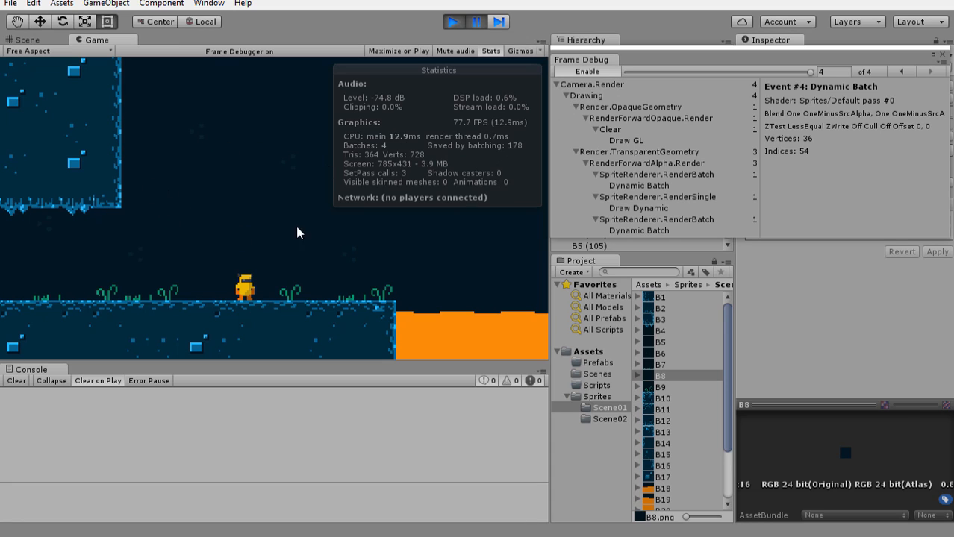
- Step through draw events 1 to 4 in the Frame Debugger to examine what each batch renders, and stop the game
{"action": "left_click", "coordinate": [627, 71]}
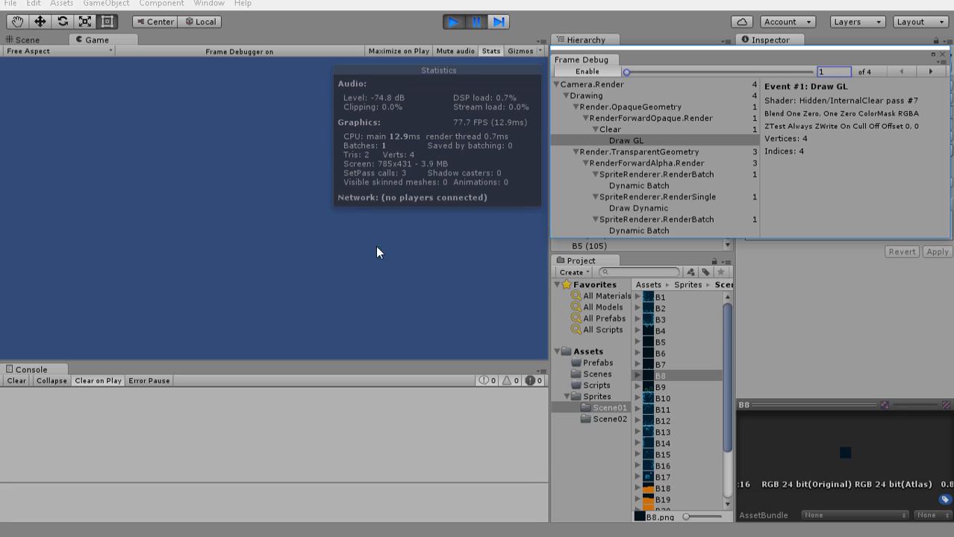
{"action": "left_click", "coordinate": [666, 72]}
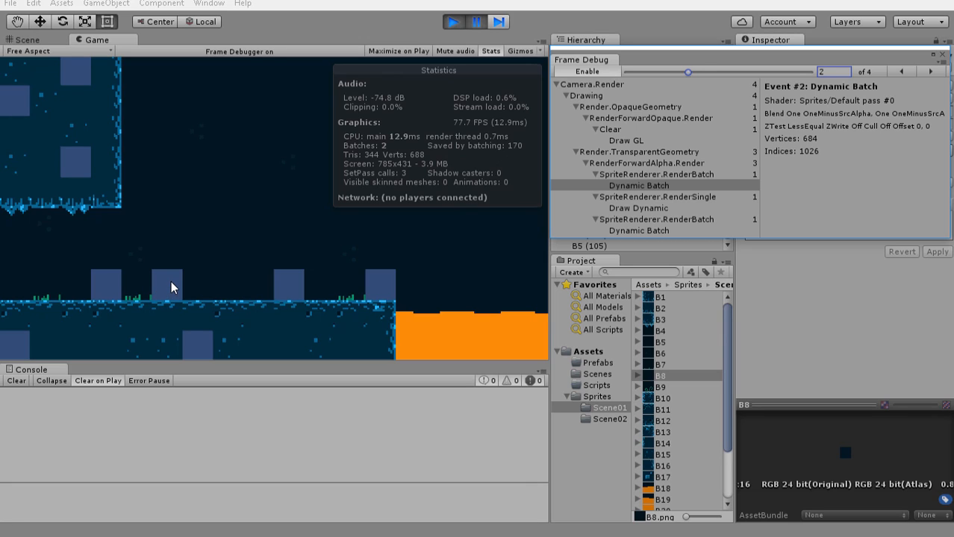
{"action": "left_click", "coordinate": [626, 208]}
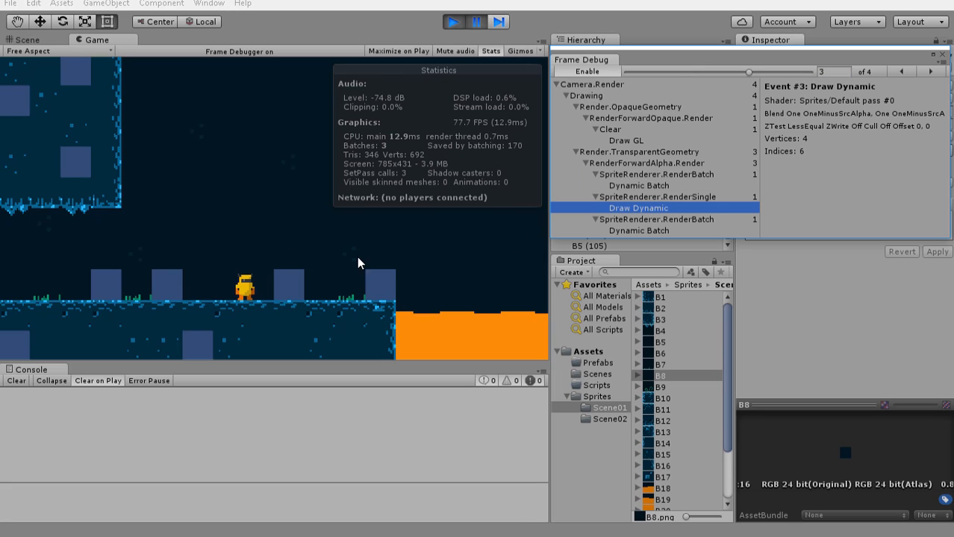
{"action": "left_click", "coordinate": [654, 230]}
{"action": "left_click", "coordinate": [656, 207]}
{"action": "left_click", "coordinate": [654, 229]}
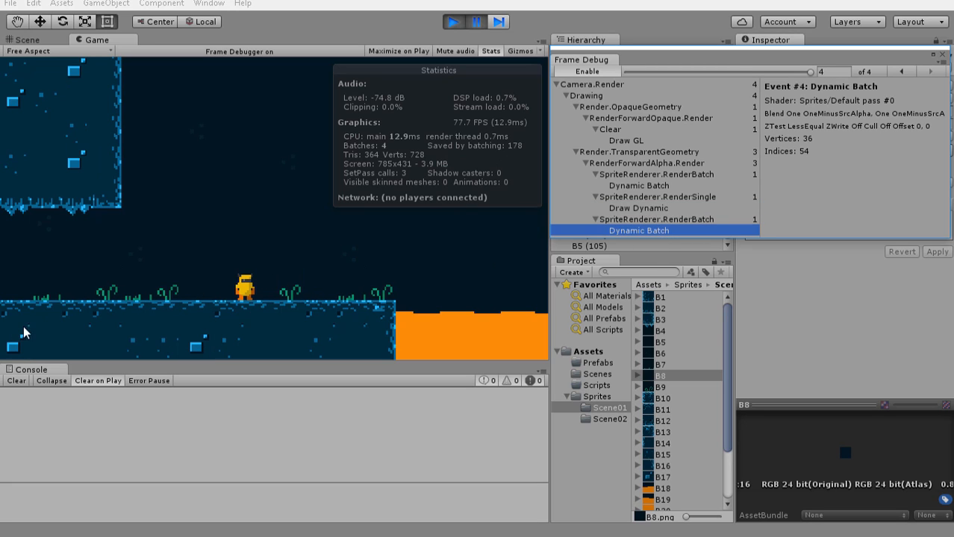
{"action": "left_click", "coordinate": [453, 21]}
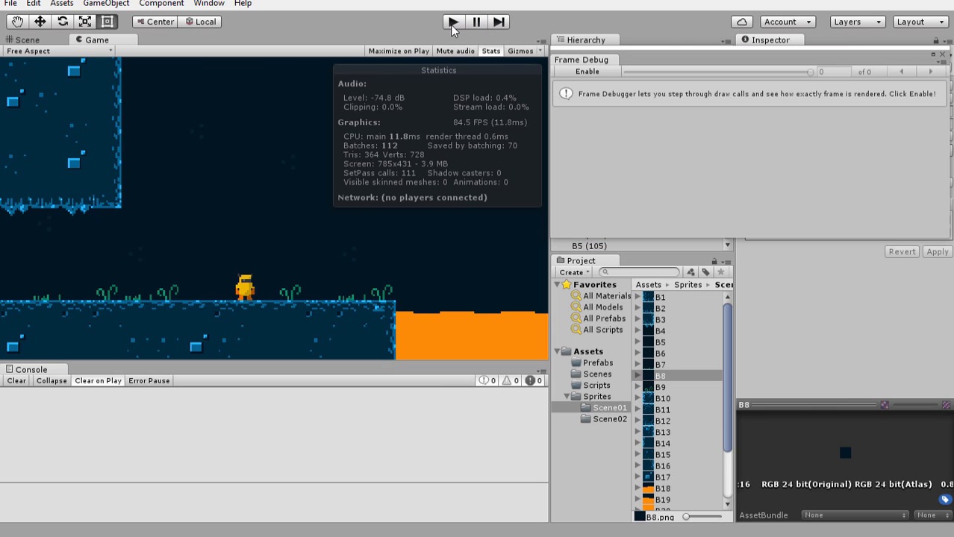
- Set the Z position of the B17 square-block tiles in the scene to 0, moving the Frame Debugger window clear of the Inspector
{"action": "left_click", "coordinate": [33, 41]}
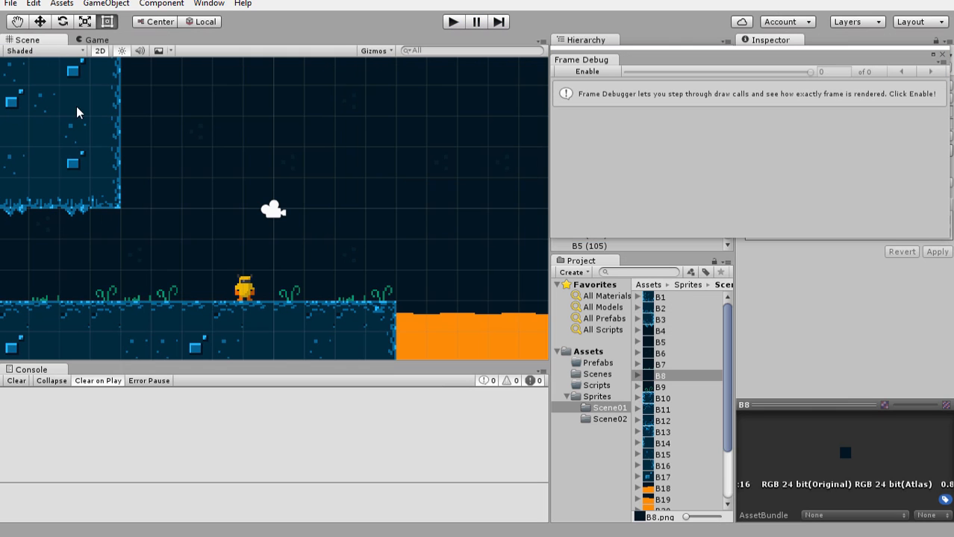
{"action": "left_click", "coordinate": [75, 135]}
{"action": "left_click", "coordinate": [75, 162]}
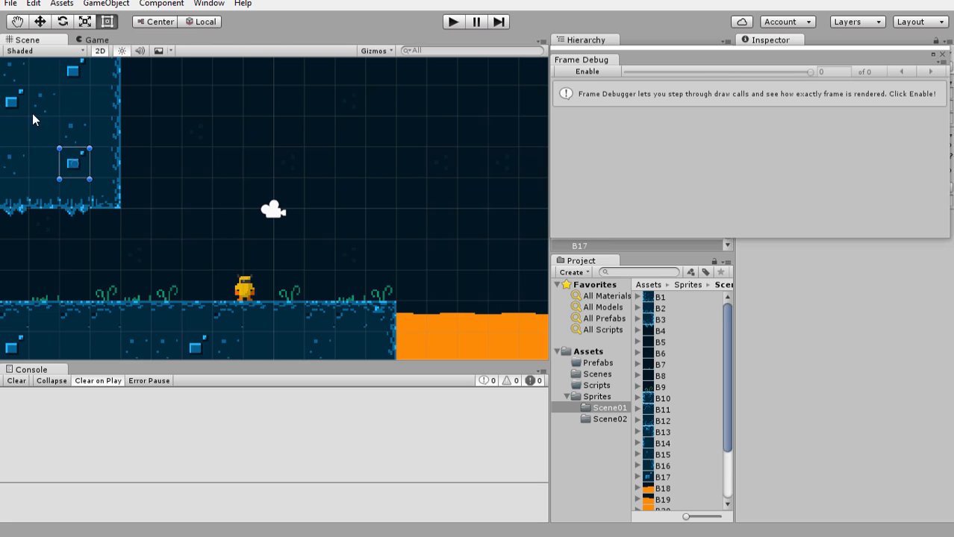
{"action": "left_click", "coordinate": [68, 77], "text": "ctrl"}
{"action": "left_click", "coordinate": [21, 343], "text": "ctrl"}
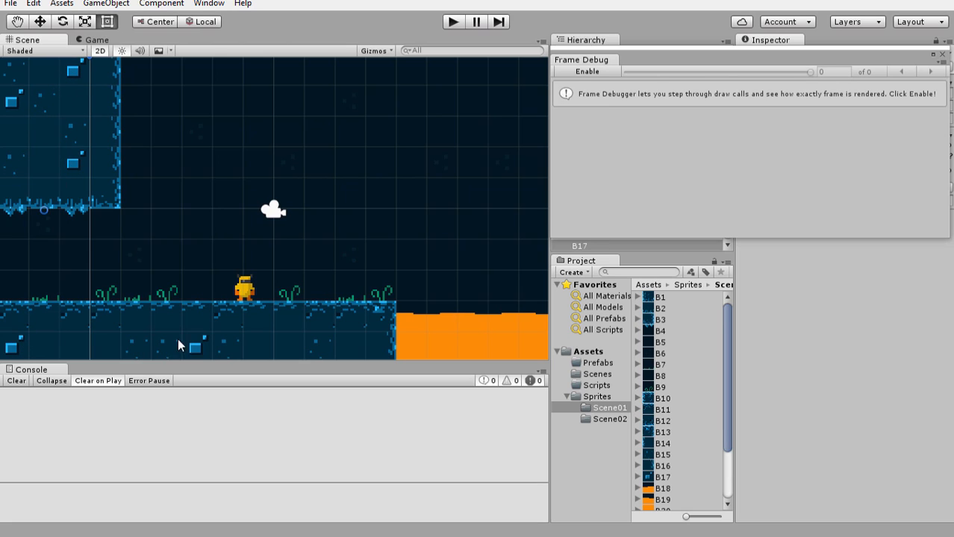
{"action": "left_click", "coordinate": [194, 345], "text": "ctrl"}
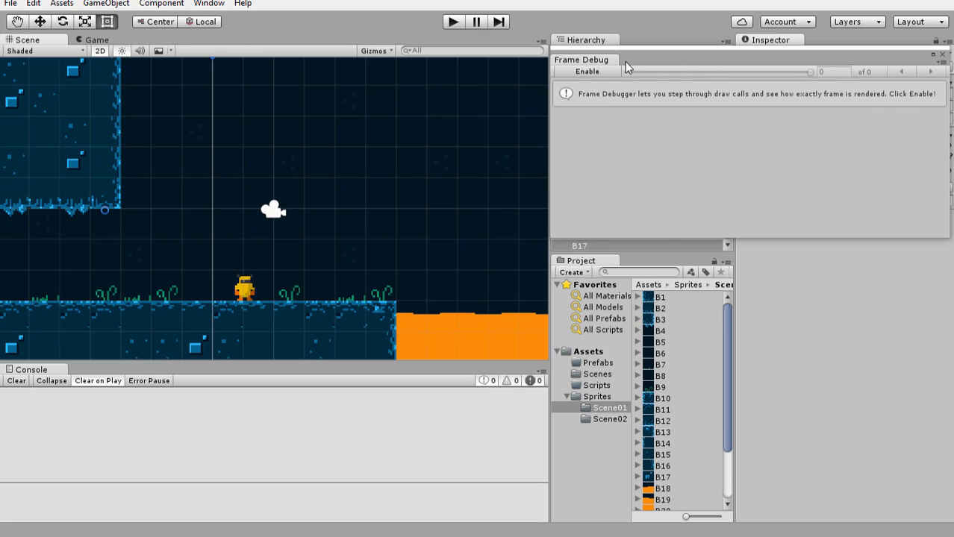
{"action": "left_click_drag", "start_coordinate": [610, 65], "coordinate": [655, 298]}
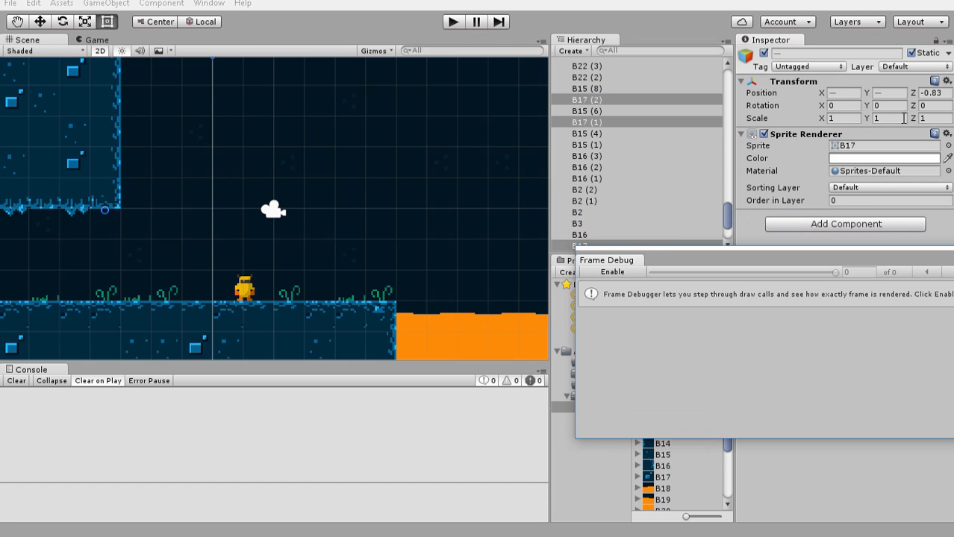
{"action": "left_click", "coordinate": [931, 92]}
{"action": "type", "text": "0"}
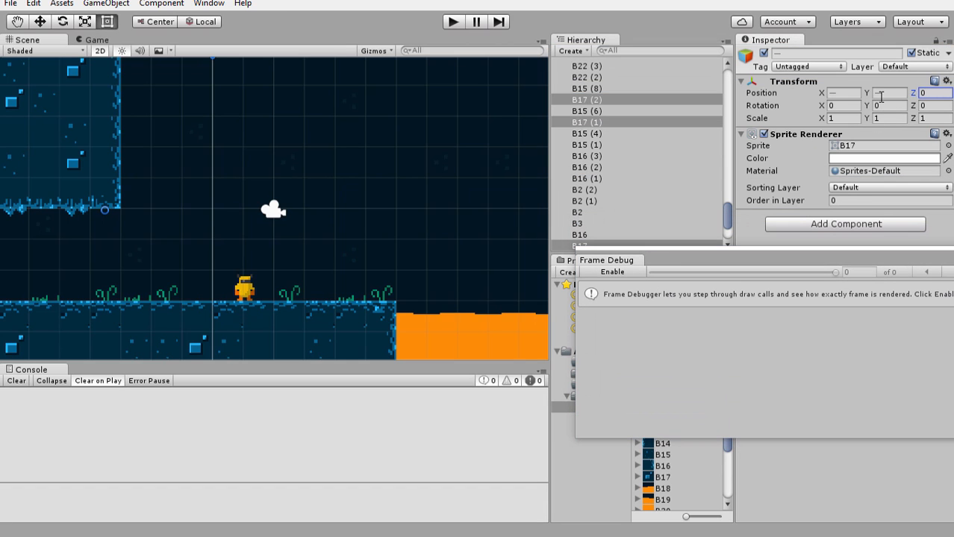
- Change the Sorting Layer of the curly B9 plant sprites along the ground to Default
{"action": "left_click", "coordinate": [382, 293]}
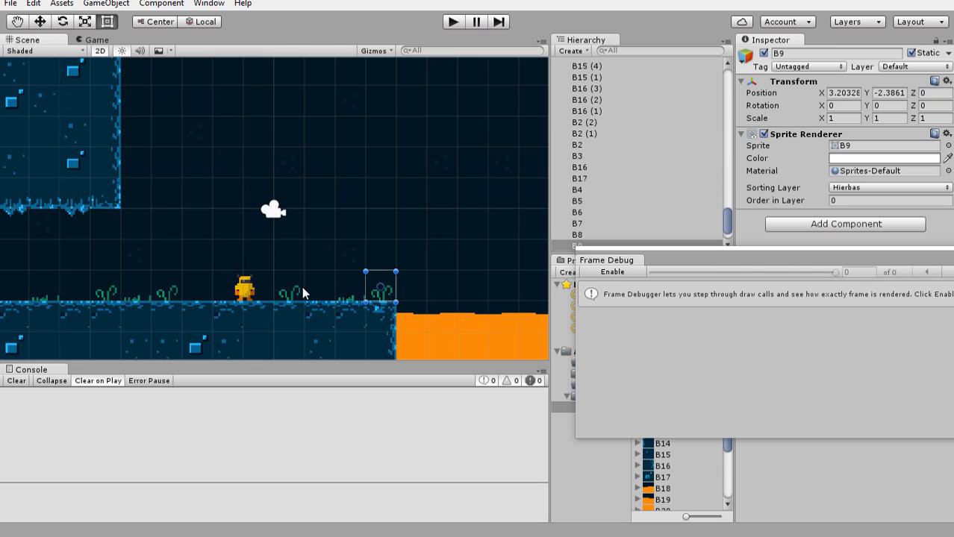
{"action": "left_click_drag", "start_coordinate": [293, 293], "coordinate": [88, 288], "text": "shift"}
{"action": "left_click", "coordinate": [857, 188]}
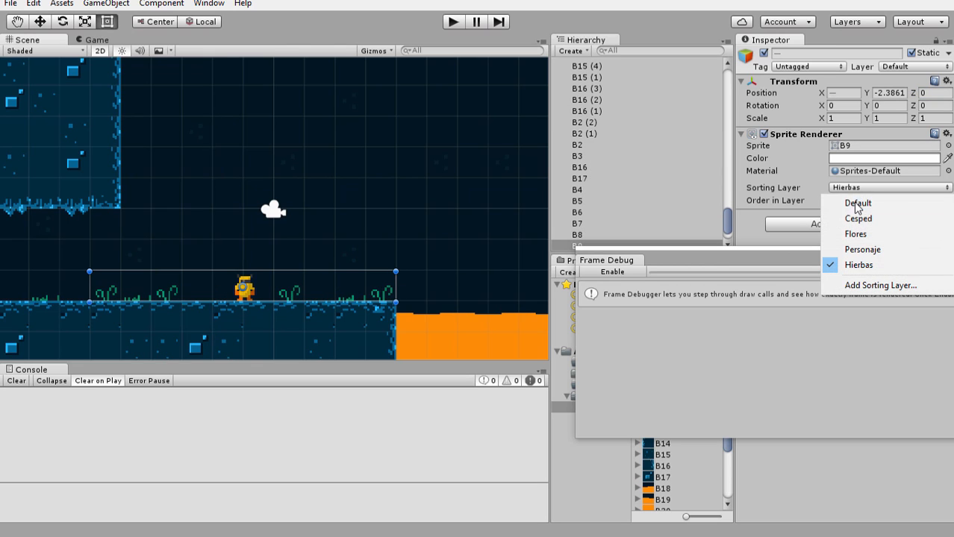
{"action": "left_click", "coordinate": [856, 205]}
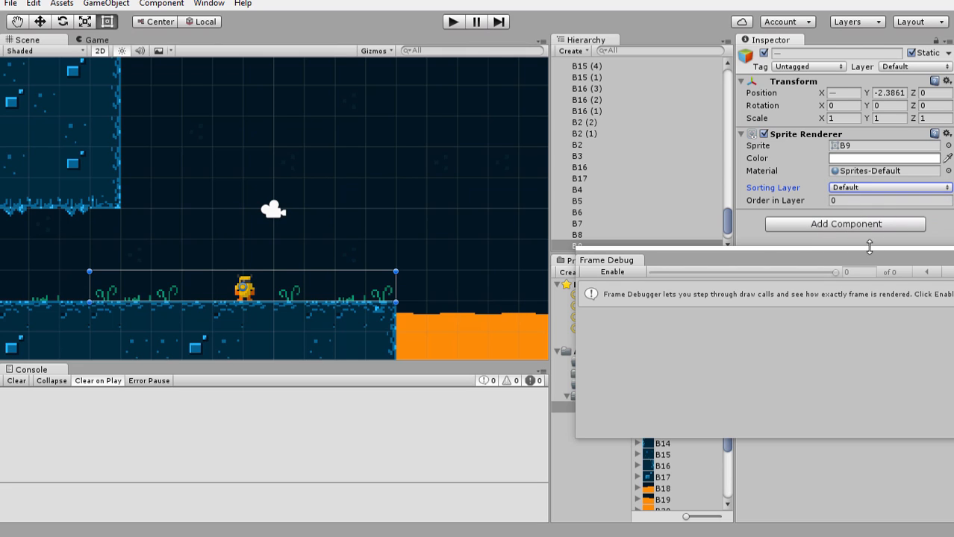
- Run the game and enable the Frame Debugger at draw event 1, with the Game view displayed
{"action": "left_click_drag", "start_coordinate": [687, 259], "coordinate": [667, 74]}
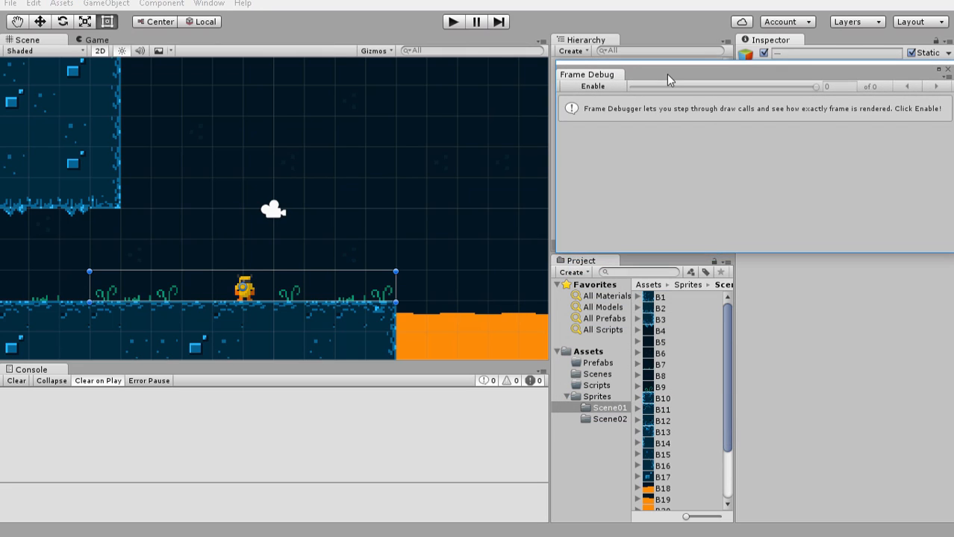
{"action": "left_click", "coordinate": [452, 22]}
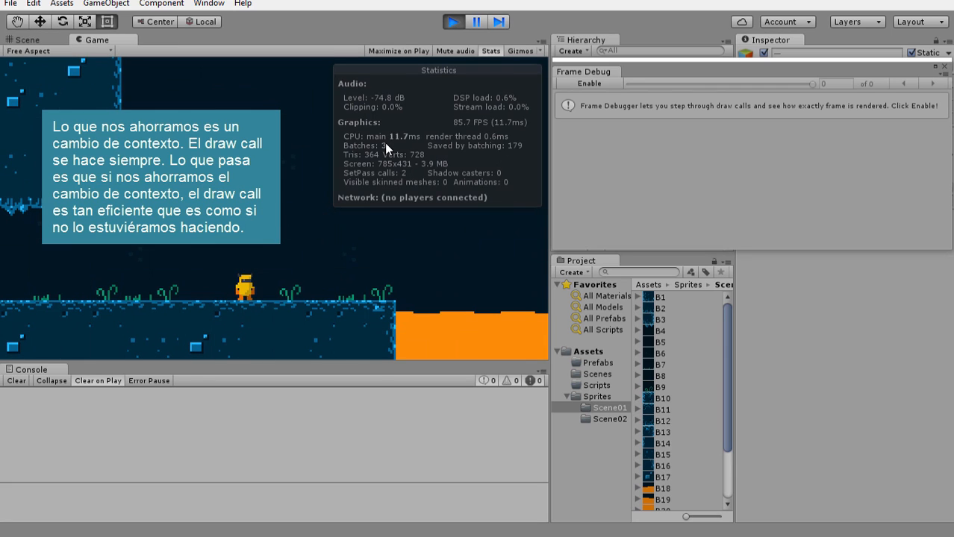
{"action": "left_click", "coordinate": [618, 82]}
{"action": "left_click", "coordinate": [630, 82]}
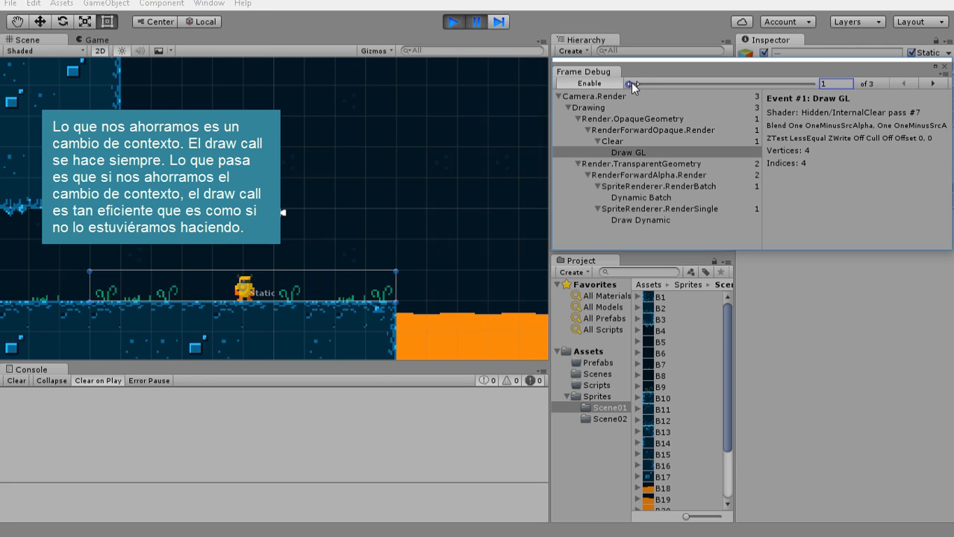
{"action": "left_click", "coordinate": [95, 40]}
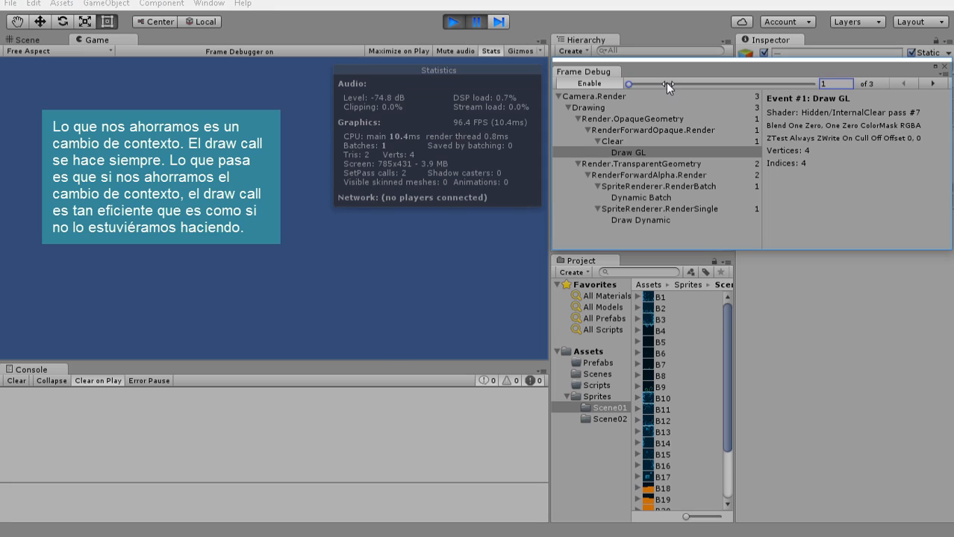
- Step through draw events 2 and 3 to examine what each batch renders, close the Frame Debugger and stop the game
{"action": "left_click", "coordinate": [690, 83]}
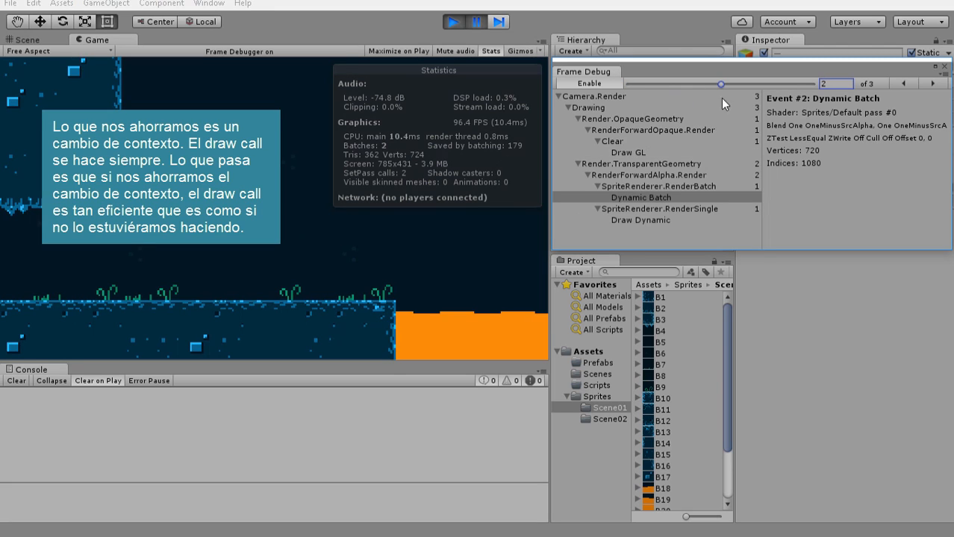
{"action": "left_click_drag", "start_coordinate": [721, 84], "coordinate": [793, 80]}
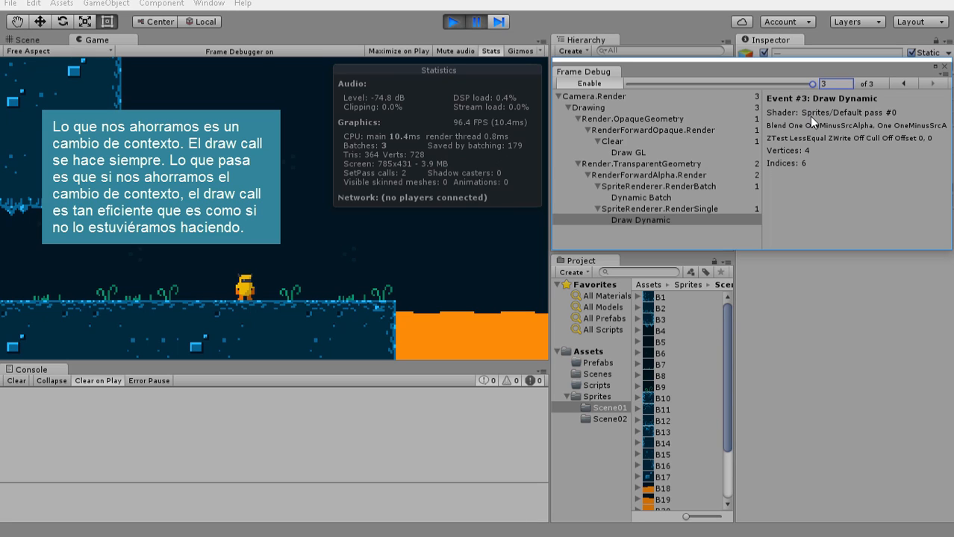
{"action": "left_click", "coordinate": [944, 67]}
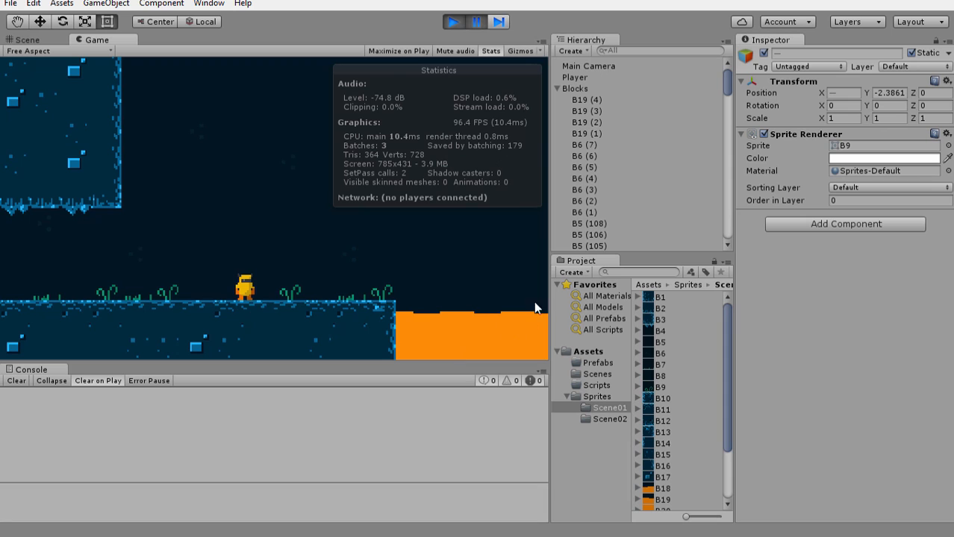
{"action": "left_click", "coordinate": [451, 22]}
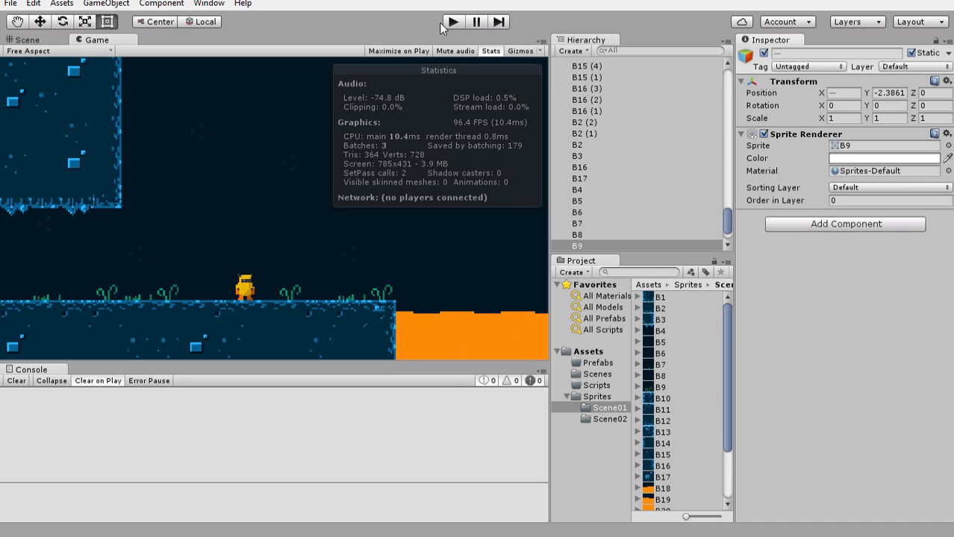
- Open the Sprite Packer and pack the sprites into the textura atlas
{"action": "left_click", "coordinate": [209, 4]}
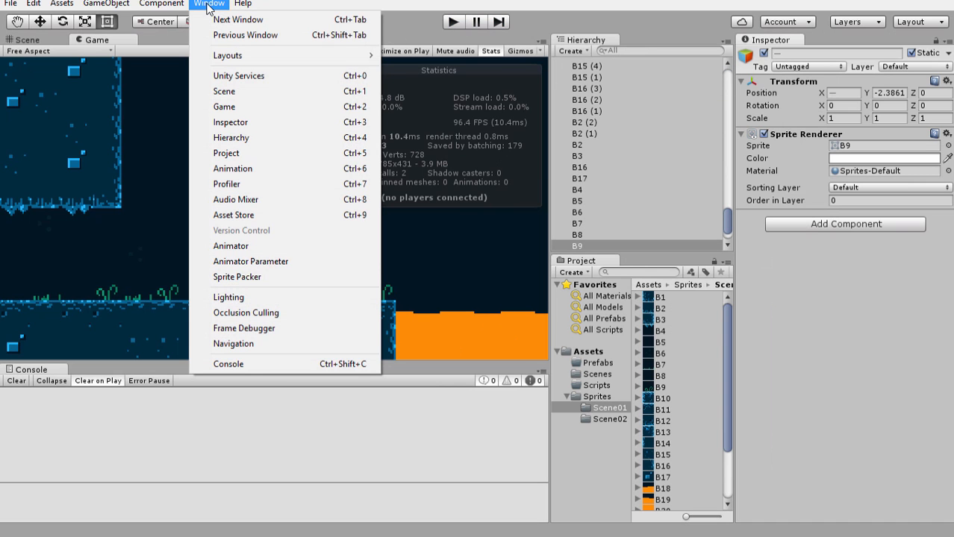
{"action": "left_click", "coordinate": [230, 277]}
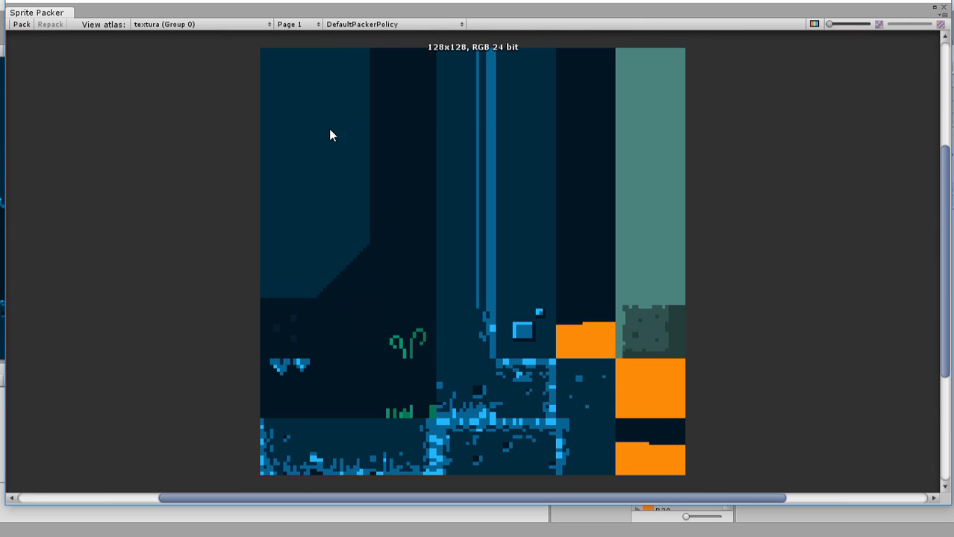
{"action": "left_click", "coordinate": [18, 26]}
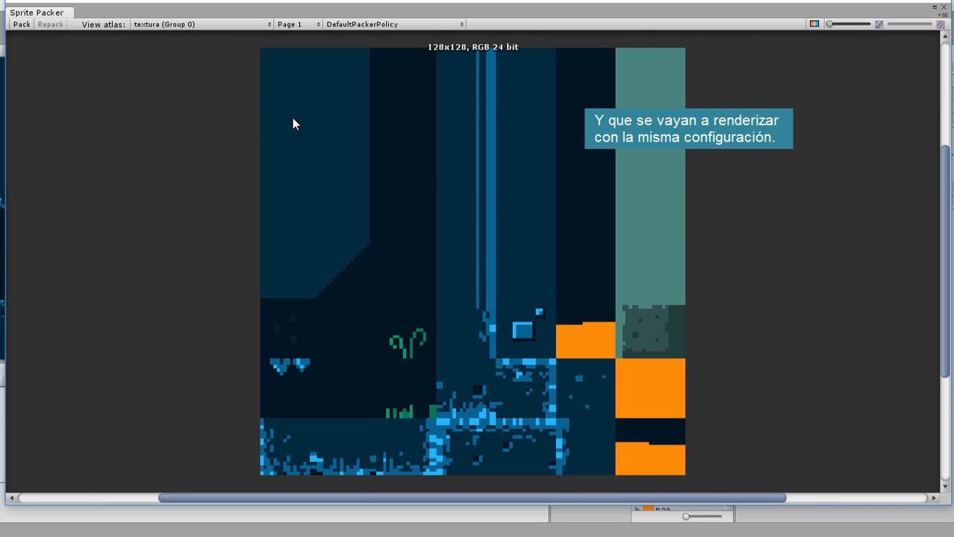
- Compare the size, colour format and sprites of atlas groups textura (Group 0) and textura (Group 1), and close the Sprite Packer
{"action": "left_click", "coordinate": [170, 26]}
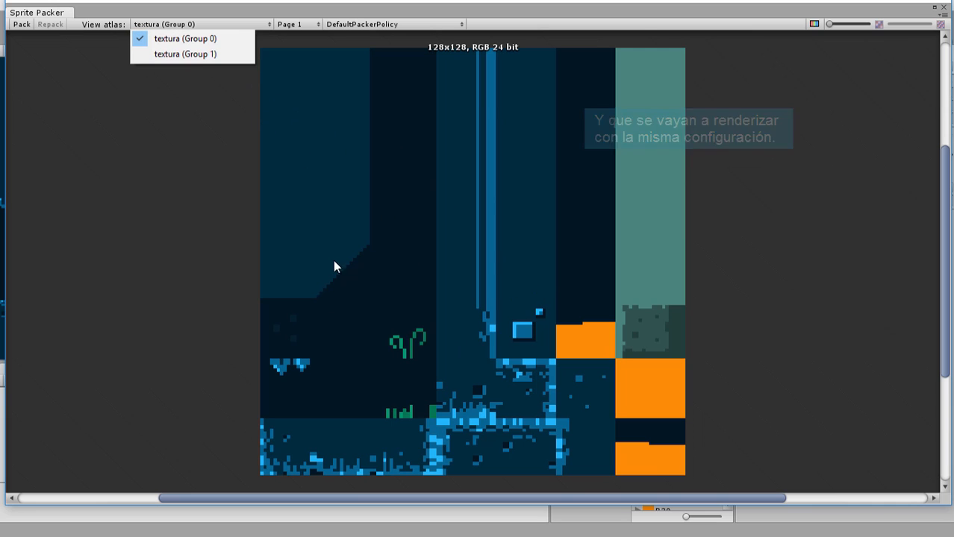
{"action": "left_click", "coordinate": [184, 55]}
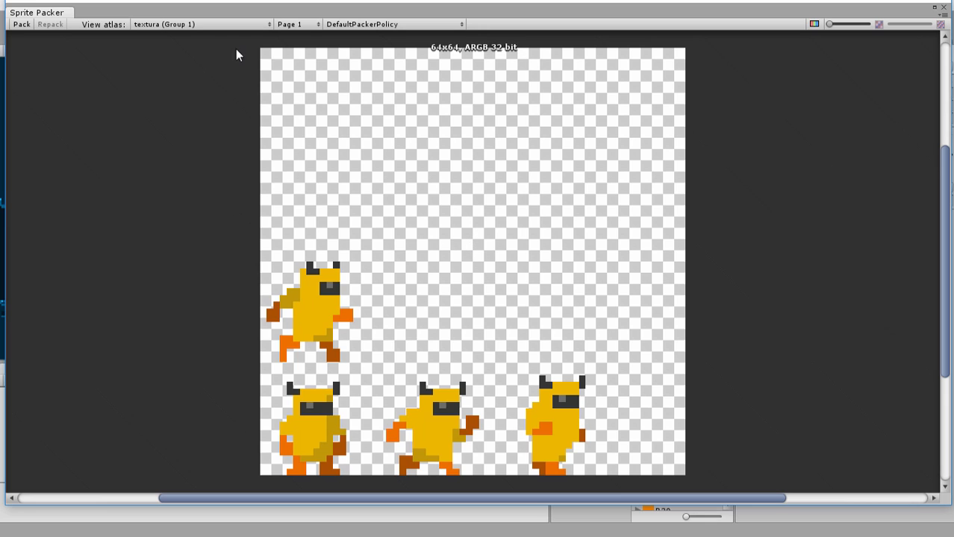
{"action": "left_click", "coordinate": [215, 27]}
{"action": "left_click", "coordinate": [211, 36]}
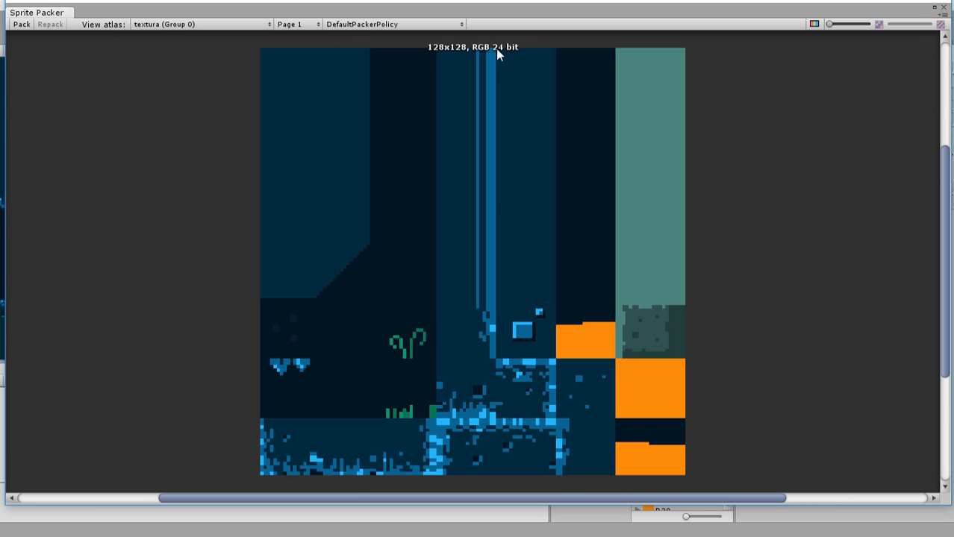
{"action": "left_click", "coordinate": [229, 28]}
{"action": "left_click", "coordinate": [225, 54]}
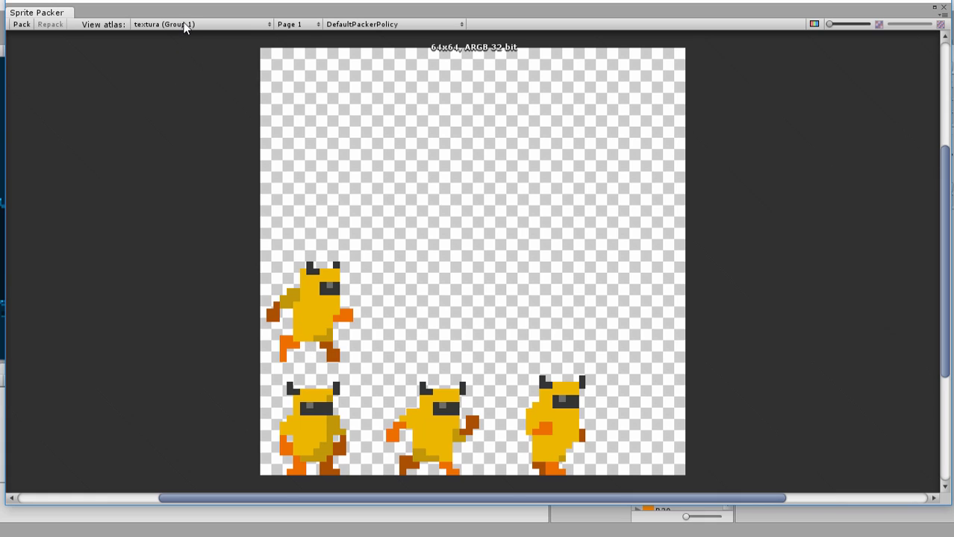
{"action": "left_click", "coordinate": [186, 24]}
{"action": "left_click", "coordinate": [186, 37]}
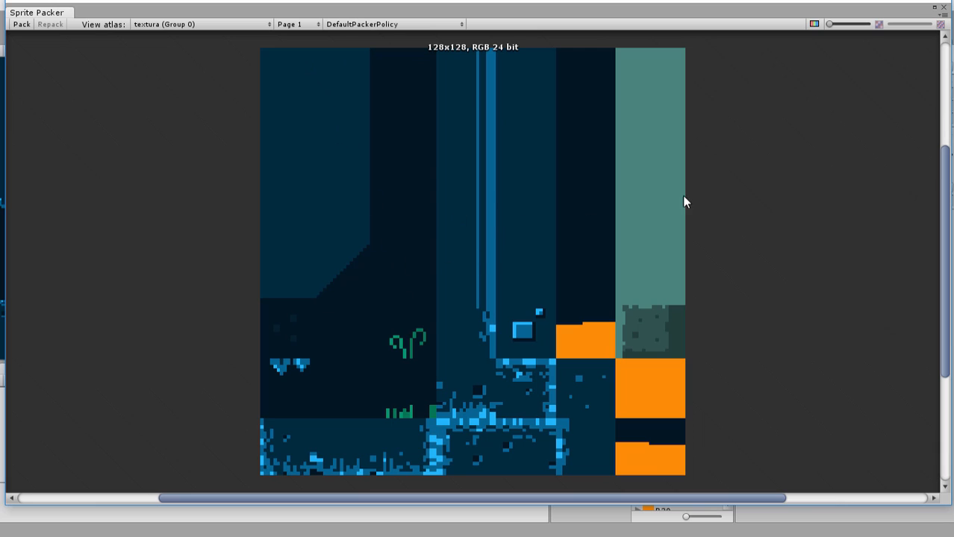
{"action": "left_click", "coordinate": [212, 21]}
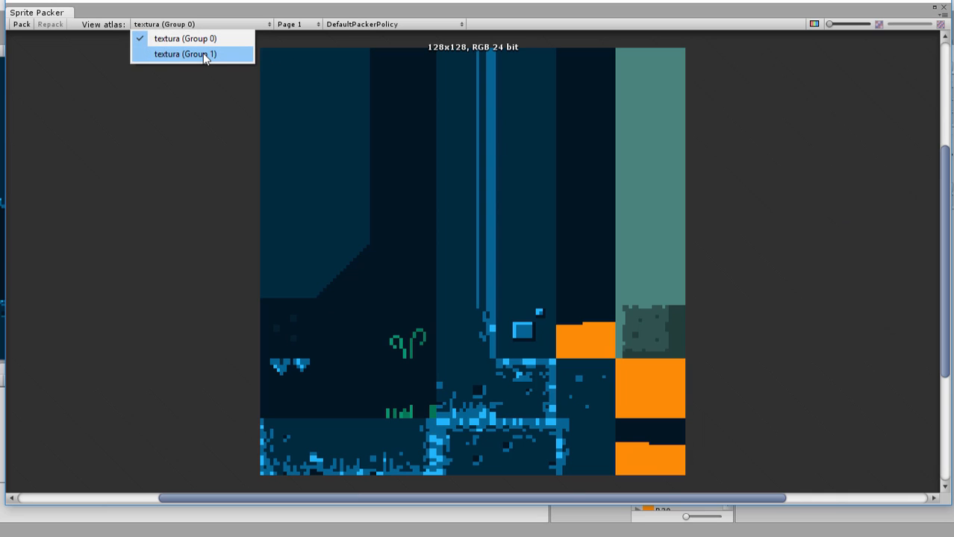
{"action": "left_click", "coordinate": [203, 55]}
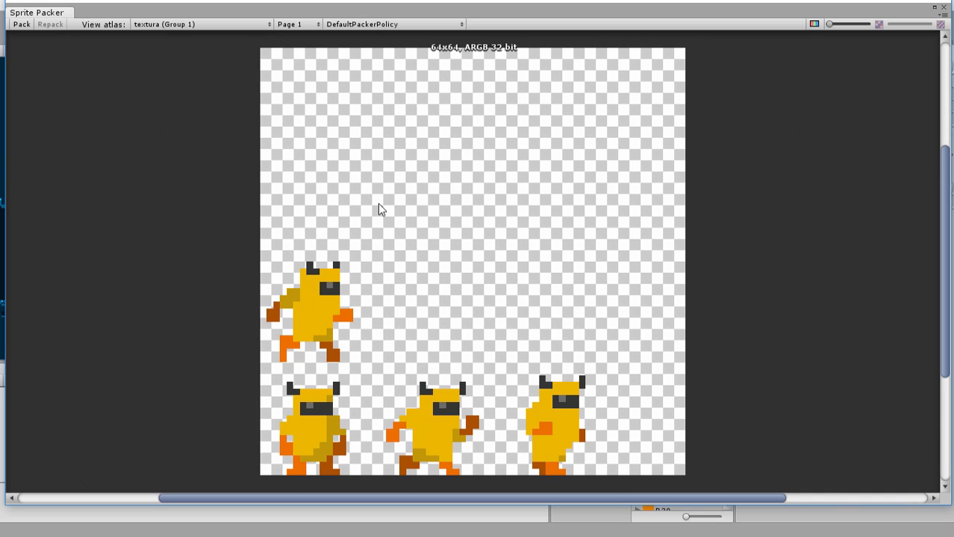
{"action": "left_click", "coordinate": [227, 25]}
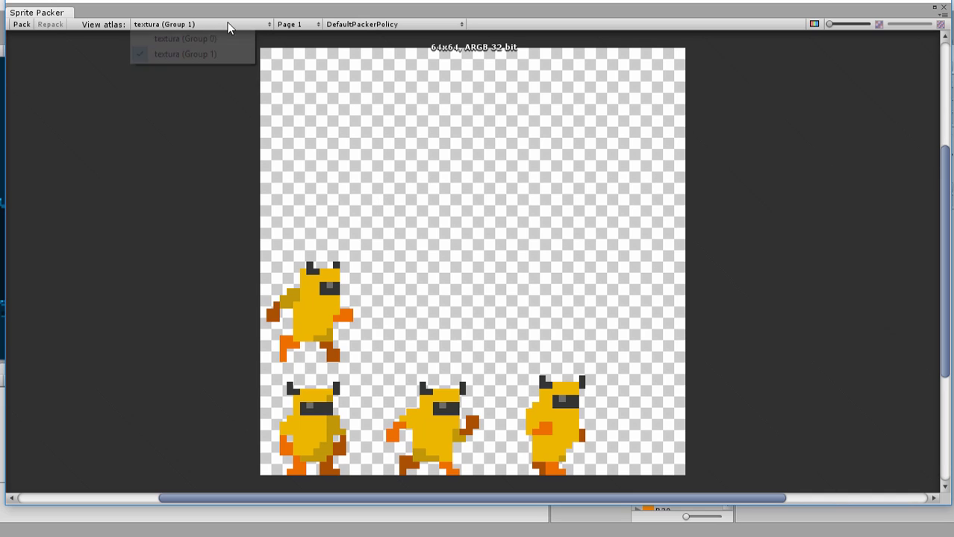
{"action": "left_click", "coordinate": [212, 36]}
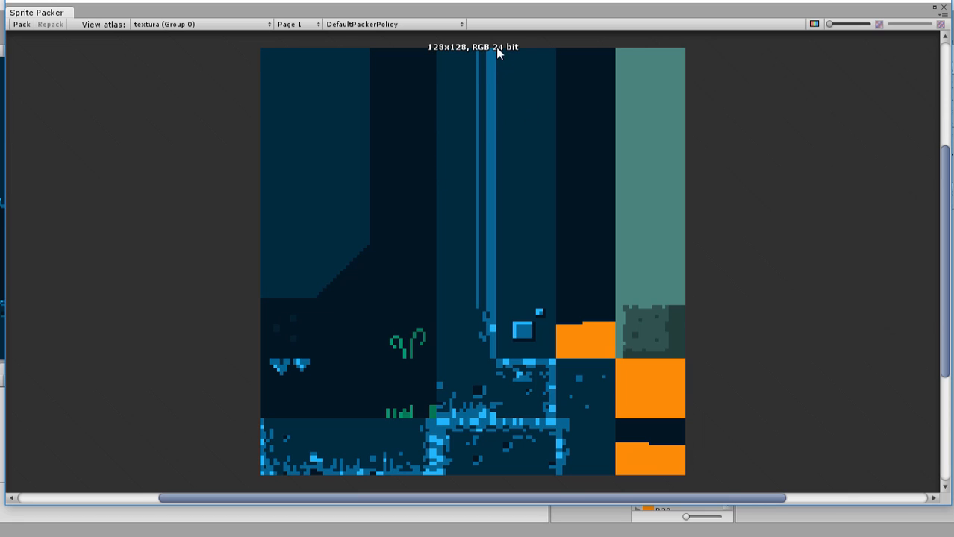
{"action": "left_click", "coordinate": [942, 8]}
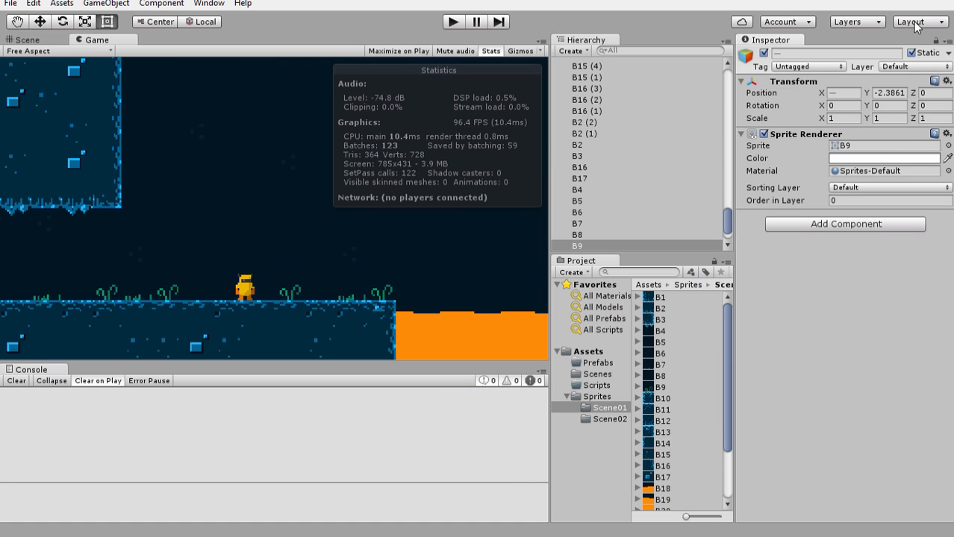
- Examine the texture Format options in the import settings of sprite B6, keeping Truecolor
{"action": "left_click", "coordinate": [663, 354]}
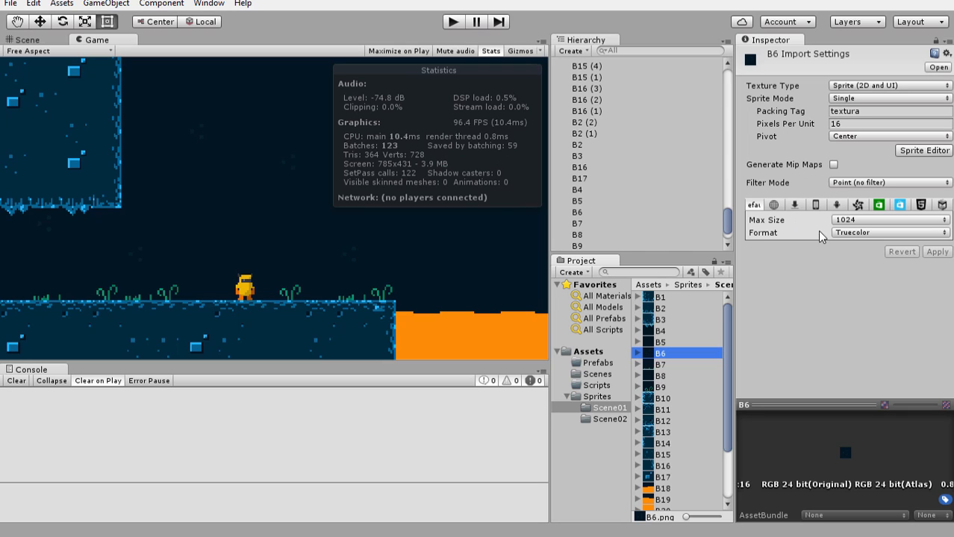
{"action": "left_click", "coordinate": [845, 232]}
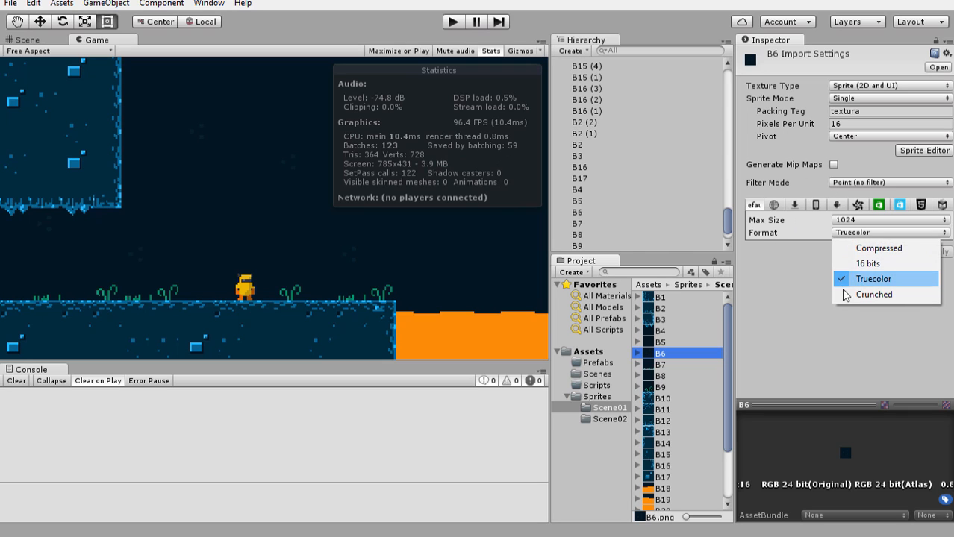
{"action": "left_click", "coordinate": [792, 283]}
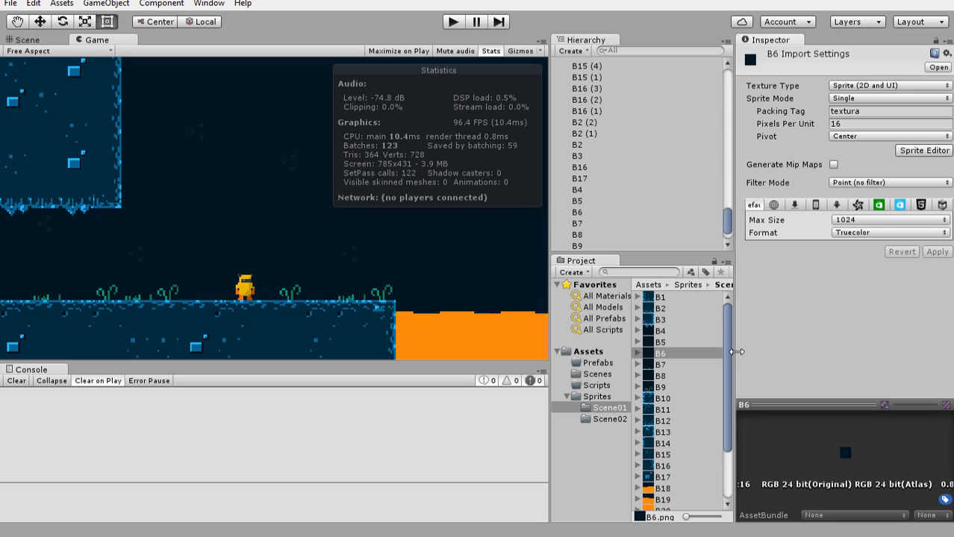
- Set the Filter Mode of the lava sprites B18, B19 and B20 to Bilinear and apply the import settings
{"action": "scroll", "coordinate": [685, 395], "scroll_direction": "down", "scroll_amount": 3}
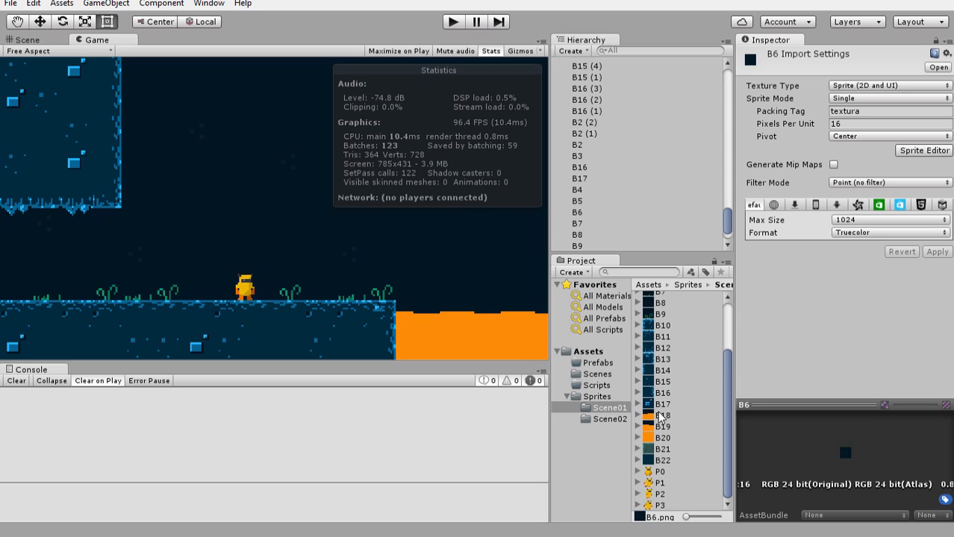
{"action": "left_click", "coordinate": [662, 414]}
{"action": "left_click", "coordinate": [662, 426], "text": "shift"}
{"action": "left_click", "coordinate": [660, 438], "text": "shift"}
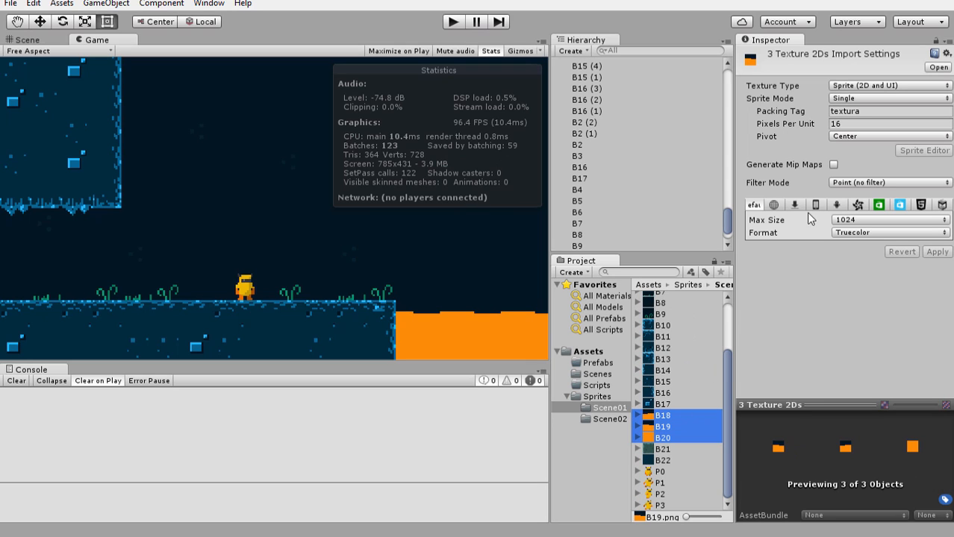
{"action": "left_click", "coordinate": [836, 183]}
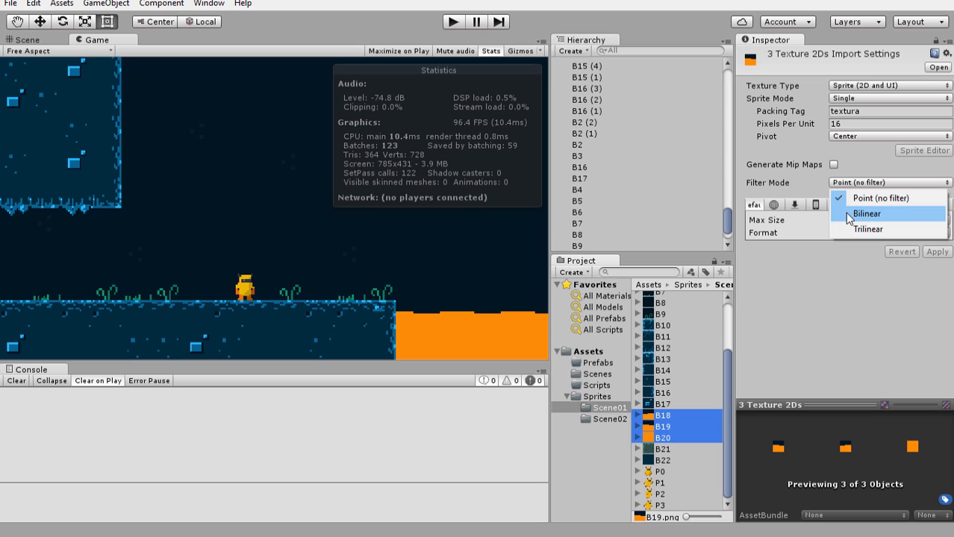
{"action": "left_click", "coordinate": [849, 215]}
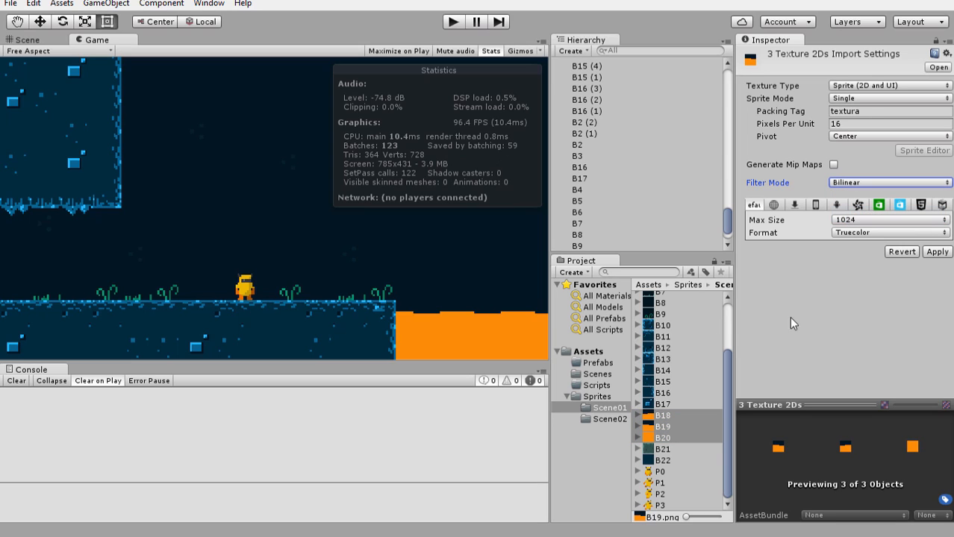
{"action": "left_click", "coordinate": [947, 253]}
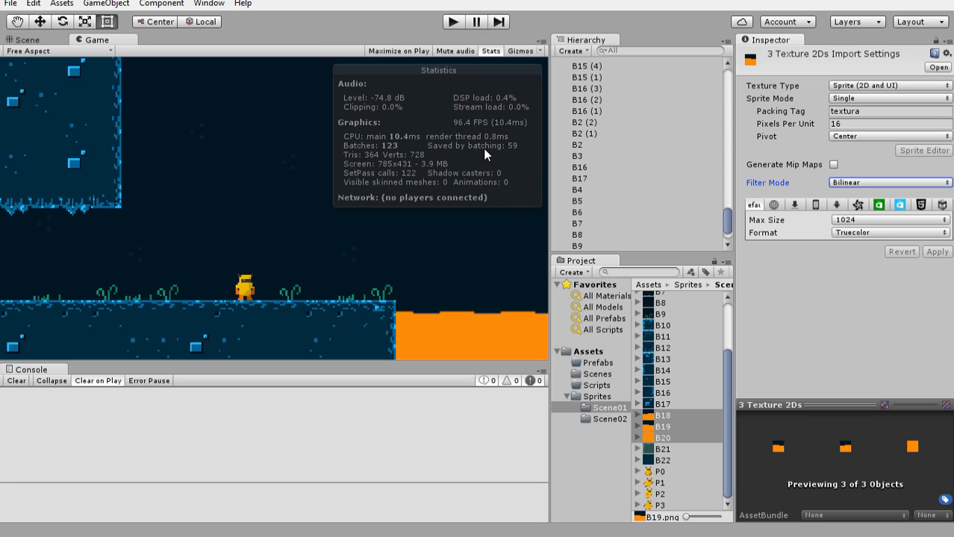
- Reopen the Sprite Packer and repack the atlas with the changed import settings
{"action": "left_click", "coordinate": [197, 3]}
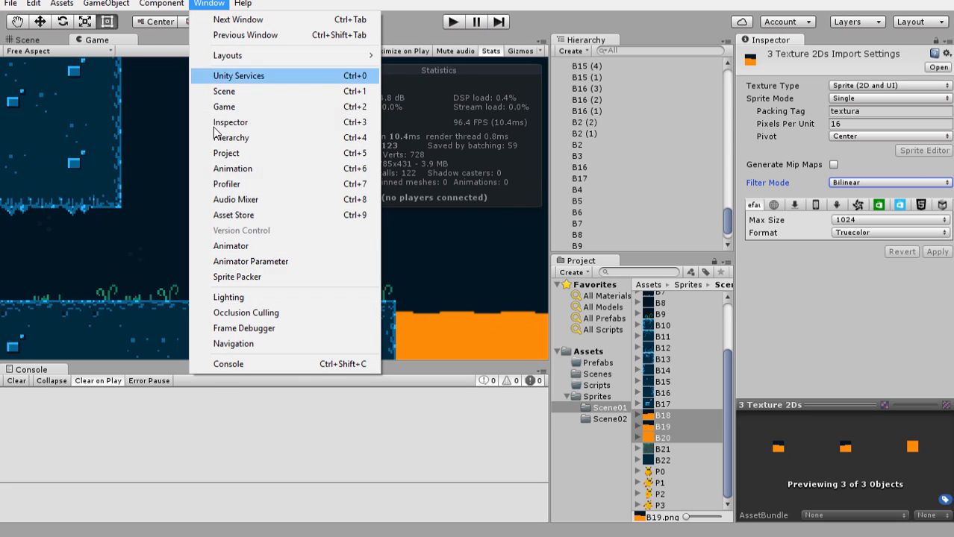
{"action": "left_click", "coordinate": [237, 278]}
{"action": "left_click", "coordinate": [21, 24]}
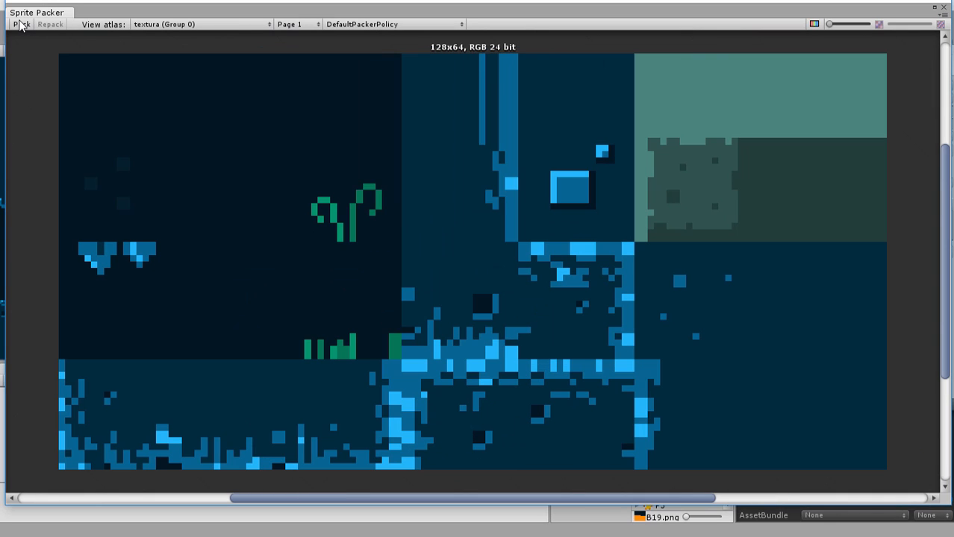
- Compare the size, colour format and sprites of textura (Group 0), textura (Group 1) and textura (Group 2), and close the Sprite Packer
{"action": "left_click", "coordinate": [212, 27]}
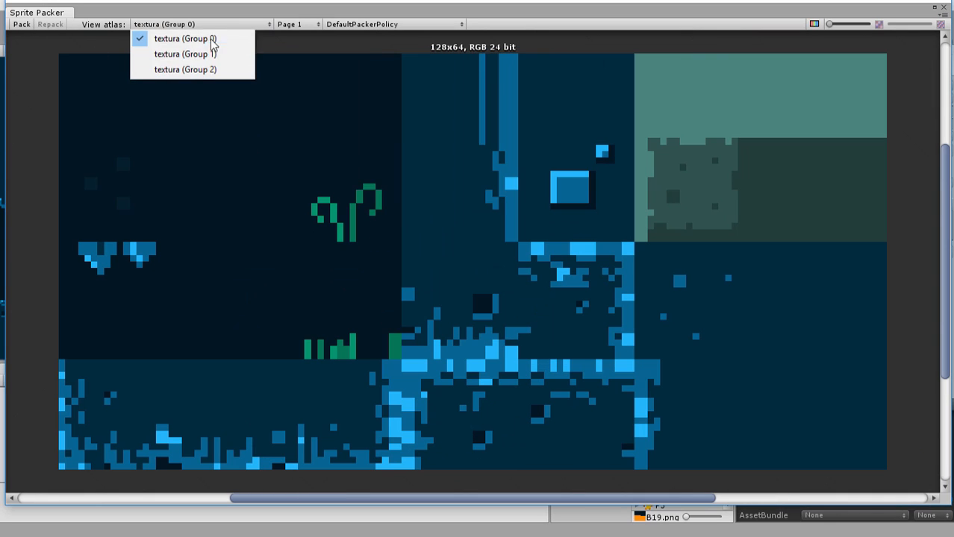
{"action": "left_click", "coordinate": [209, 55]}
{"action": "left_click", "coordinate": [209, 24]}
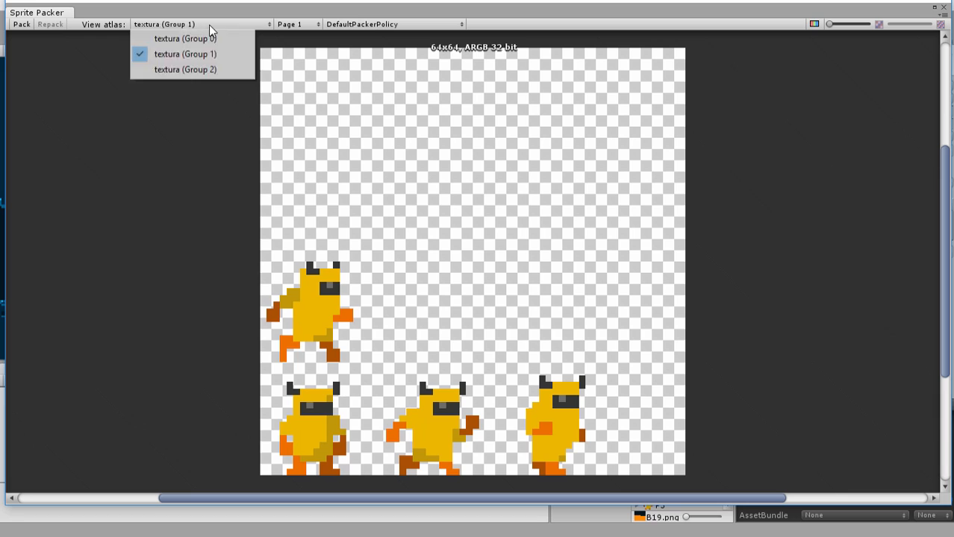
{"action": "left_click", "coordinate": [205, 70]}
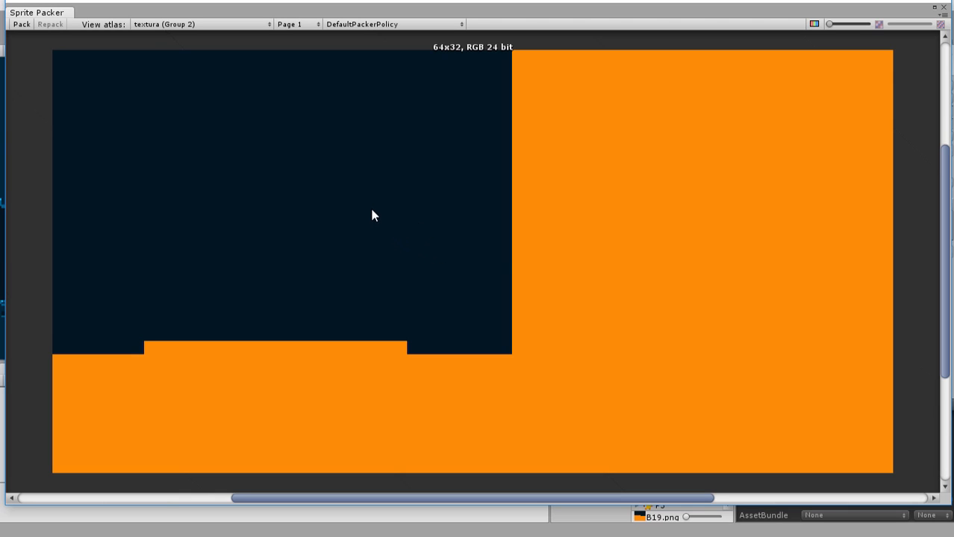
{"action": "left_click", "coordinate": [229, 25]}
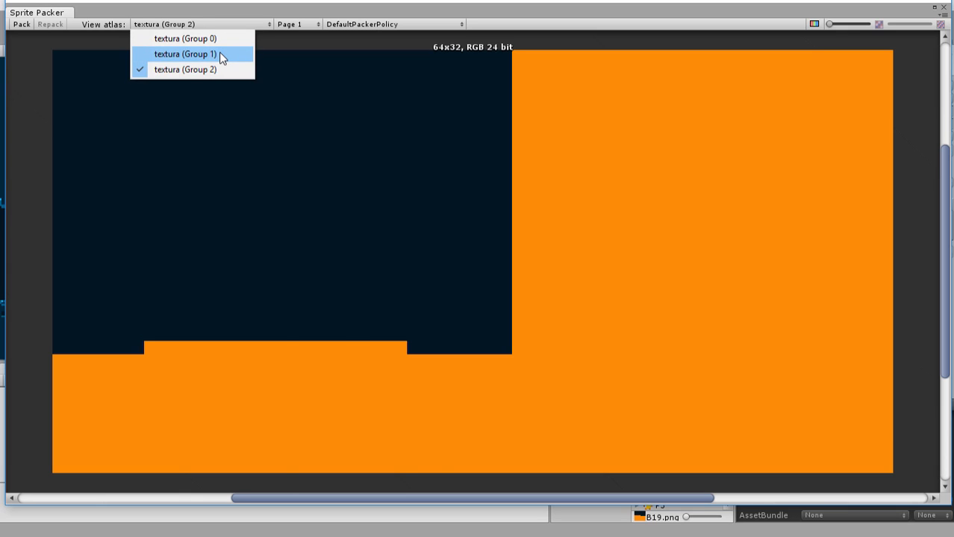
{"action": "left_click", "coordinate": [221, 53]}
{"action": "left_click", "coordinate": [197, 25]}
{"action": "left_click", "coordinate": [202, 38]}
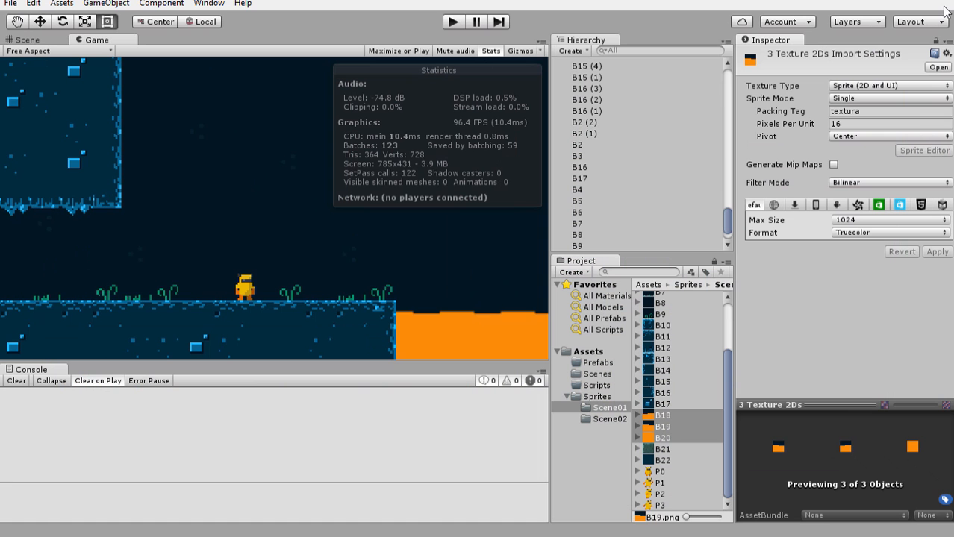
{"action": "left_click", "coordinate": [943, 7]}
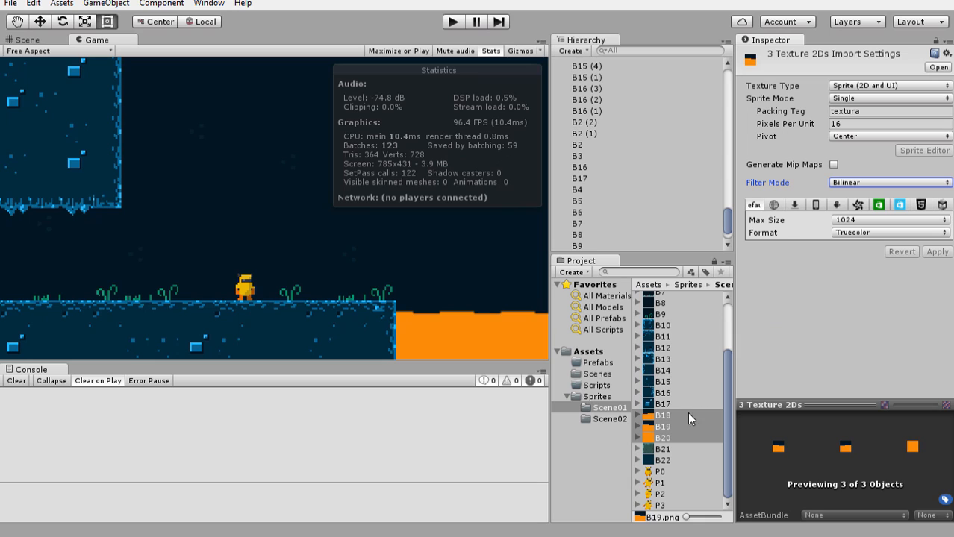
- Set the Filter Mode of the selected lava sprites to Point (no filter), apply it, and briefly run the scene to check its batches
{"action": "left_click", "coordinate": [845, 183]}
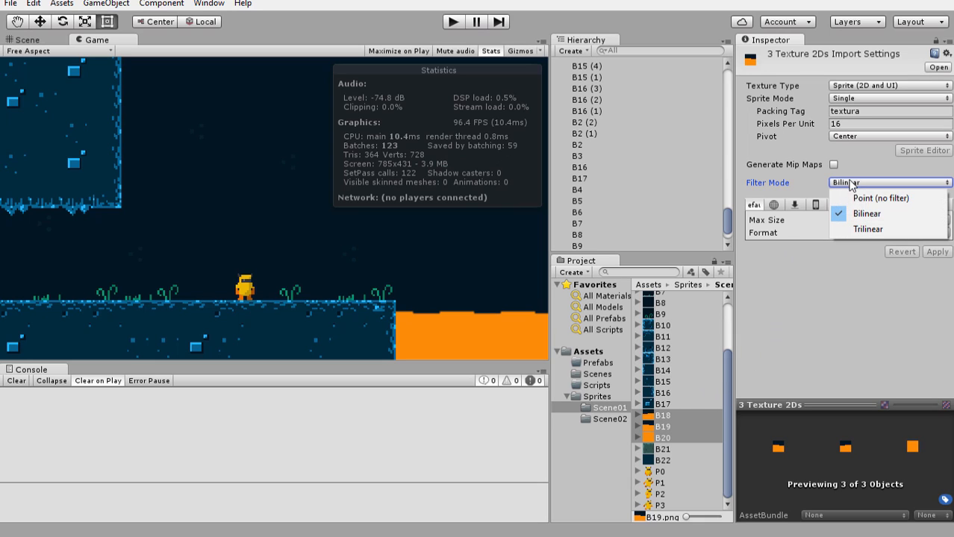
{"action": "left_click", "coordinate": [865, 198]}
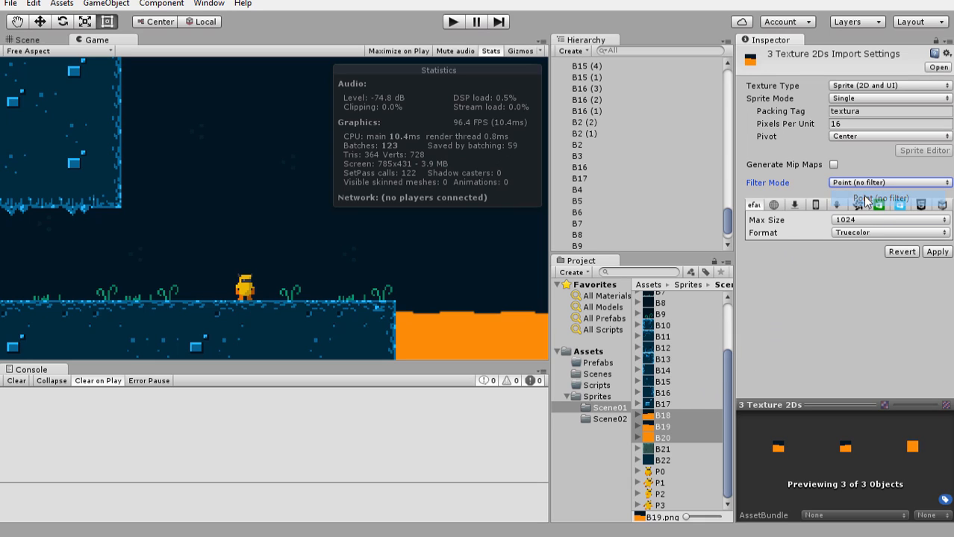
{"action": "left_click", "coordinate": [936, 251]}
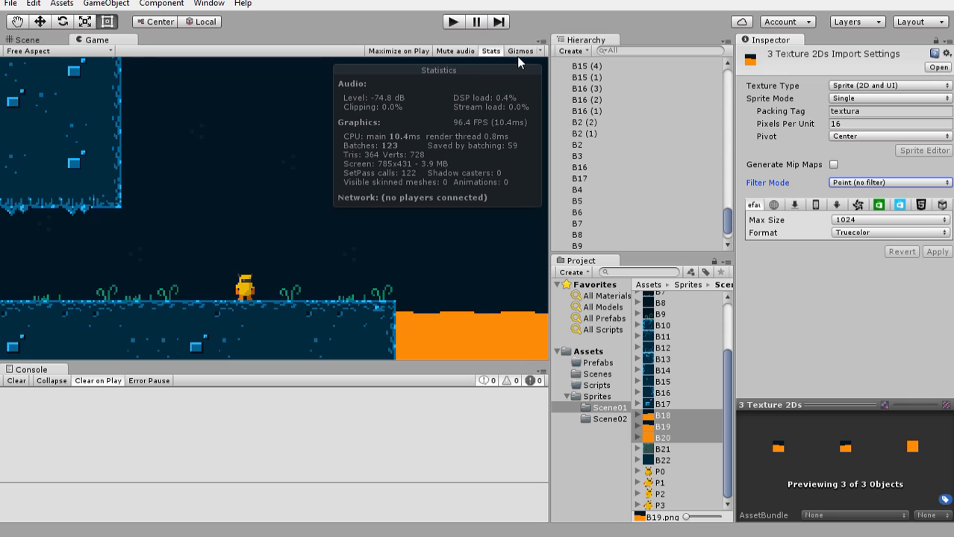
{"action": "left_click", "coordinate": [452, 22]}
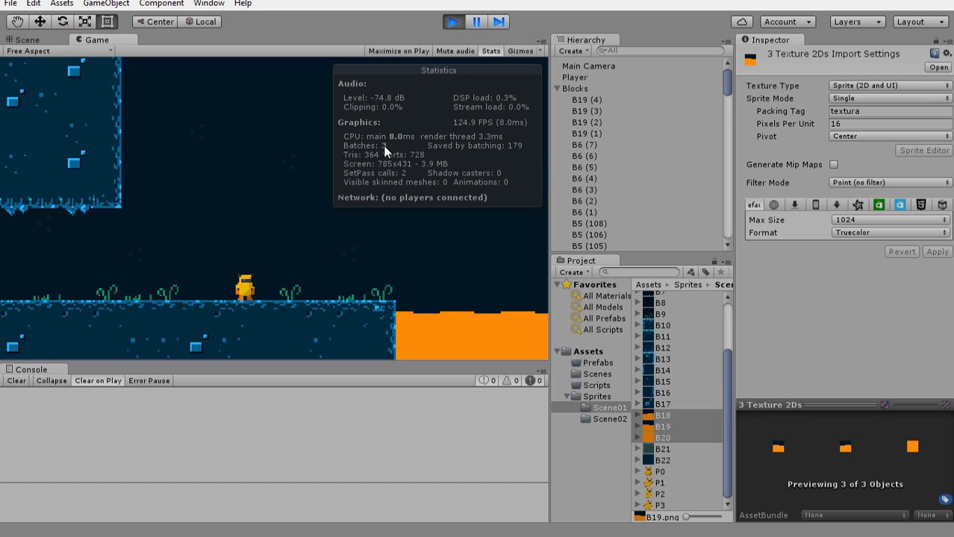
{"action": "left_click", "coordinate": [450, 23]}
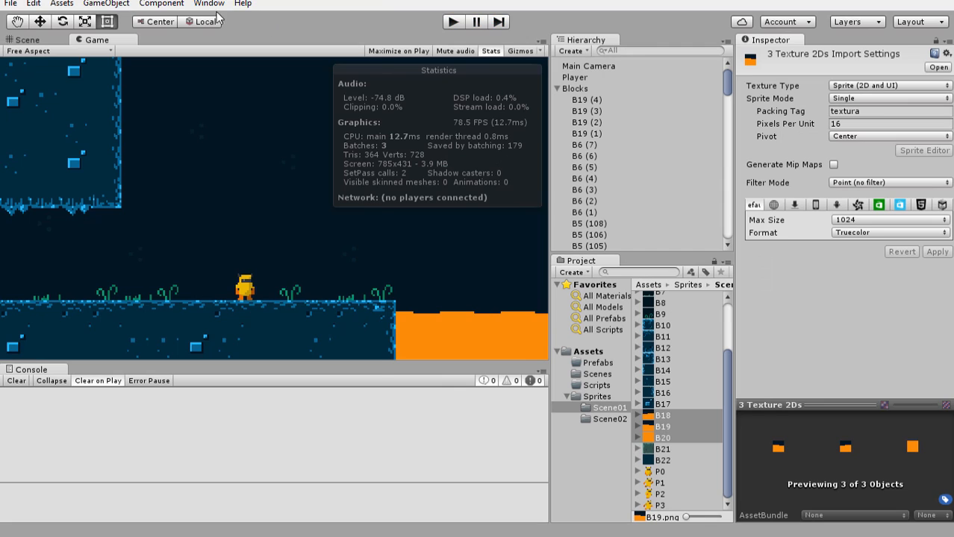
- Reopen the Sprite Packer to review the two remaining textura atlas groups, and close it again
{"action": "left_click", "coordinate": [209, 3]}
{"action": "left_click", "coordinate": [239, 276]}
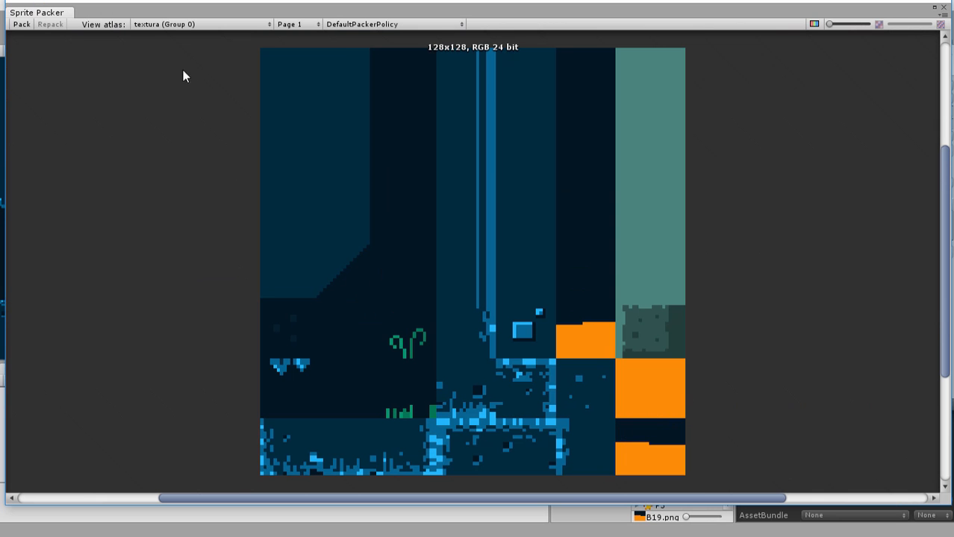
{"action": "left_click", "coordinate": [144, 22]}
{"action": "left_click", "coordinate": [155, 58]}
{"action": "left_click", "coordinate": [165, 28]}
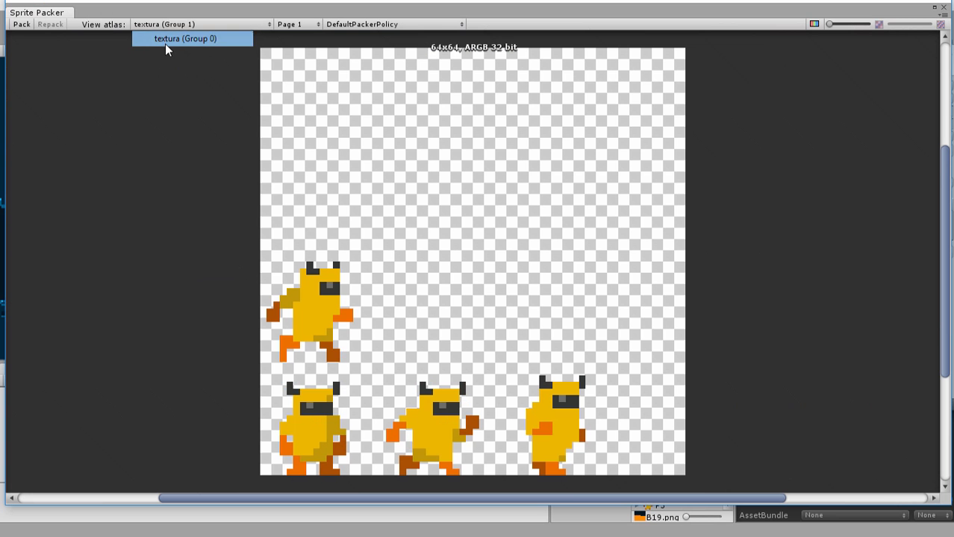
{"action": "left_click", "coordinate": [165, 42]}
{"action": "left_click", "coordinate": [942, 7]}
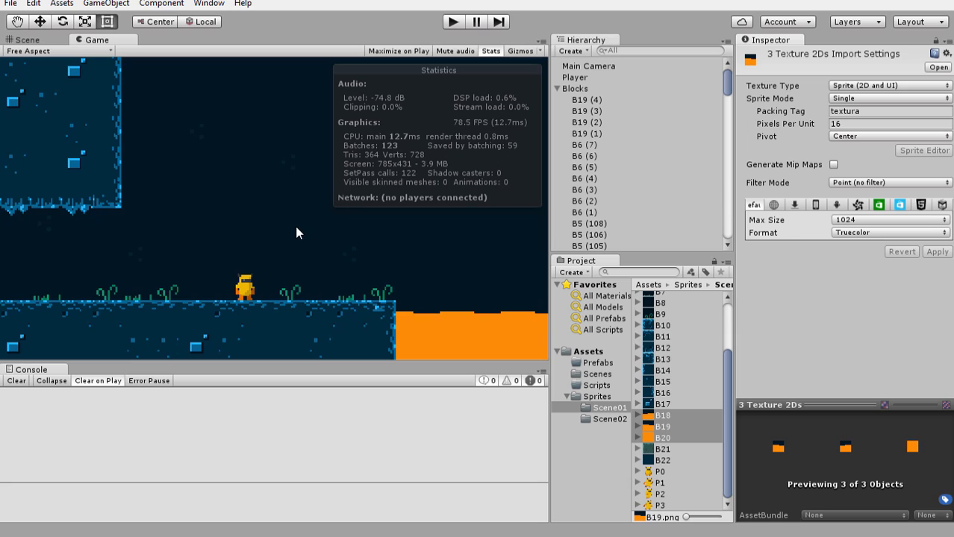
- Save the current scene and open the 02SpritePacker scene from the Scenes folder
{"action": "left_click", "coordinate": [596, 385]}
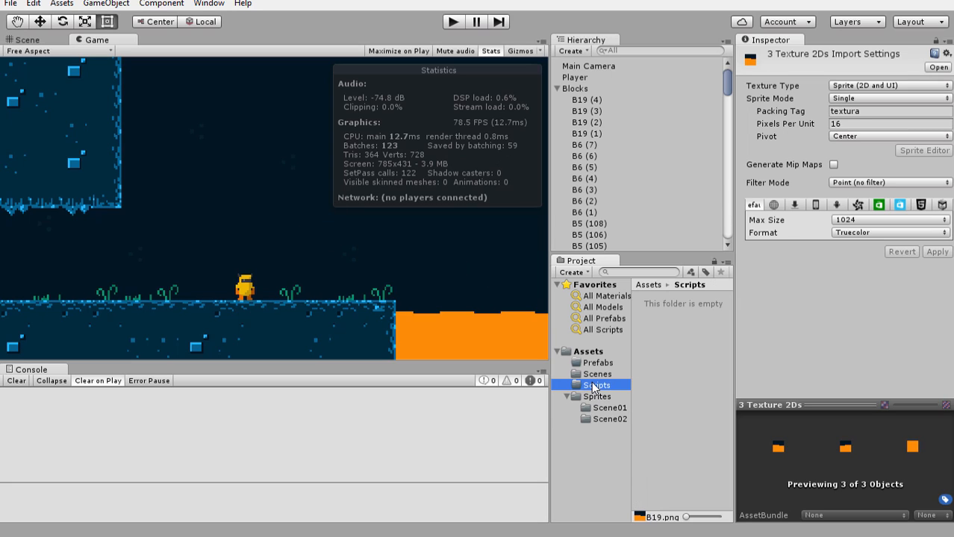
{"action": "left_click", "coordinate": [595, 374]}
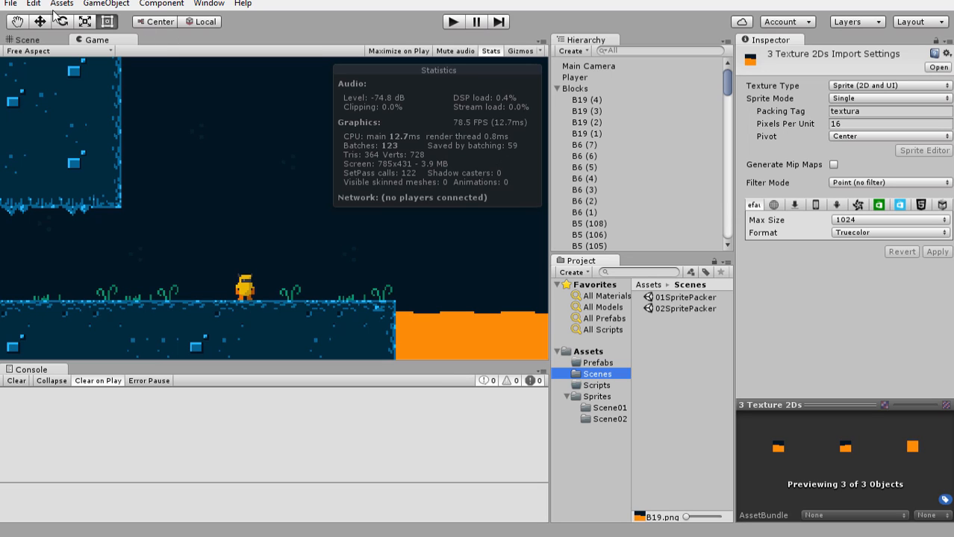
{"action": "left_click", "coordinate": [11, 3]}
{"action": "left_click", "coordinate": [41, 57]}
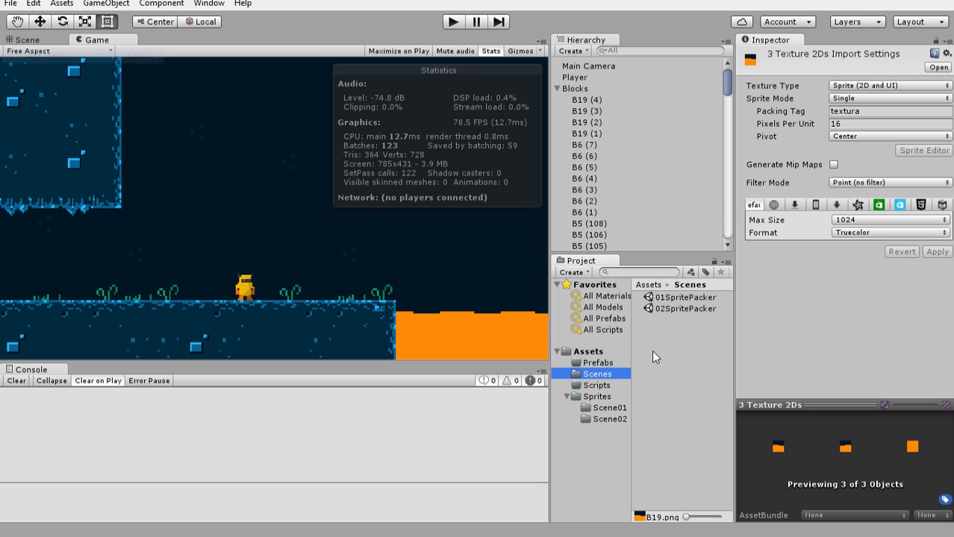
{"action": "double_click", "coordinate": [677, 309]}
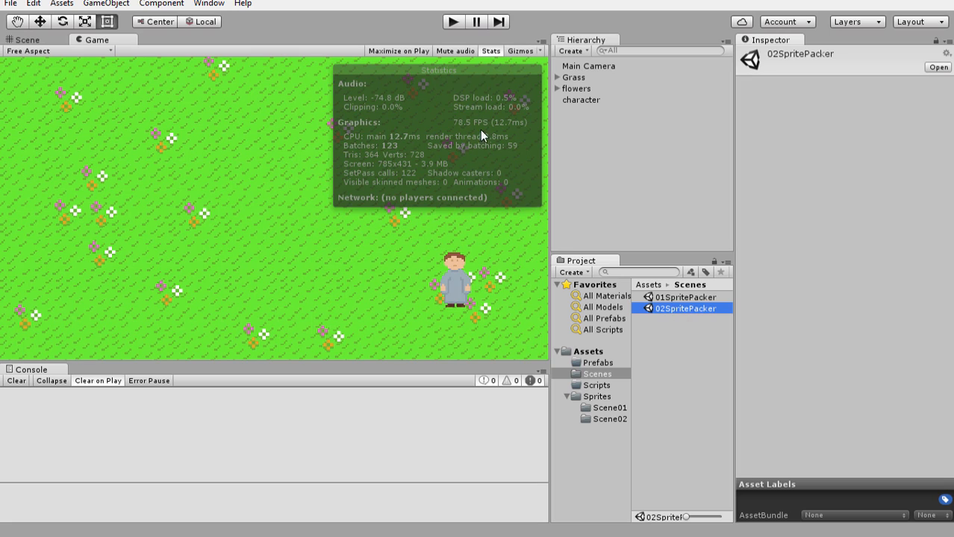
- Run the 02SpritePacker scene and scrub through its draw events with the Frame Debugger, ending play mode when finished
{"action": "left_click", "coordinate": [452, 22]}
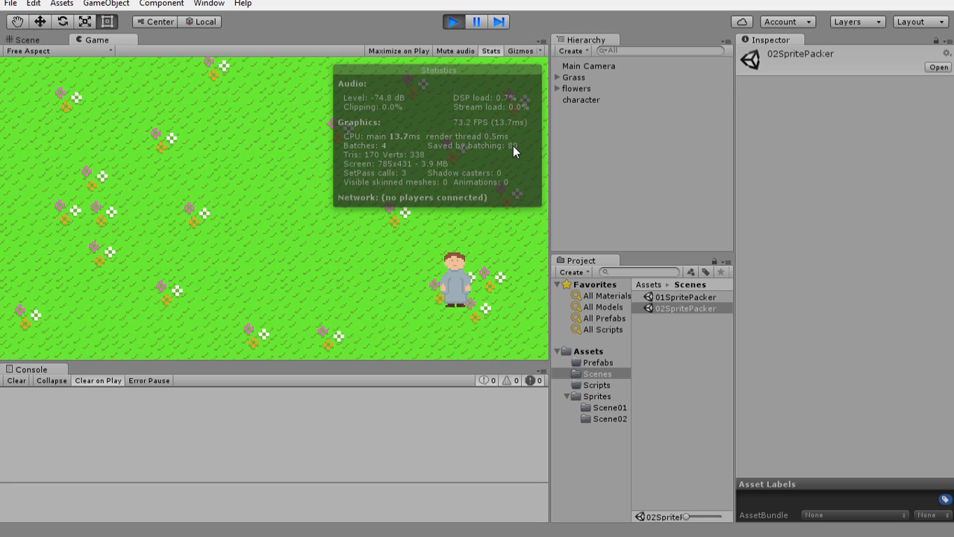
{"action": "left_click", "coordinate": [208, 4]}
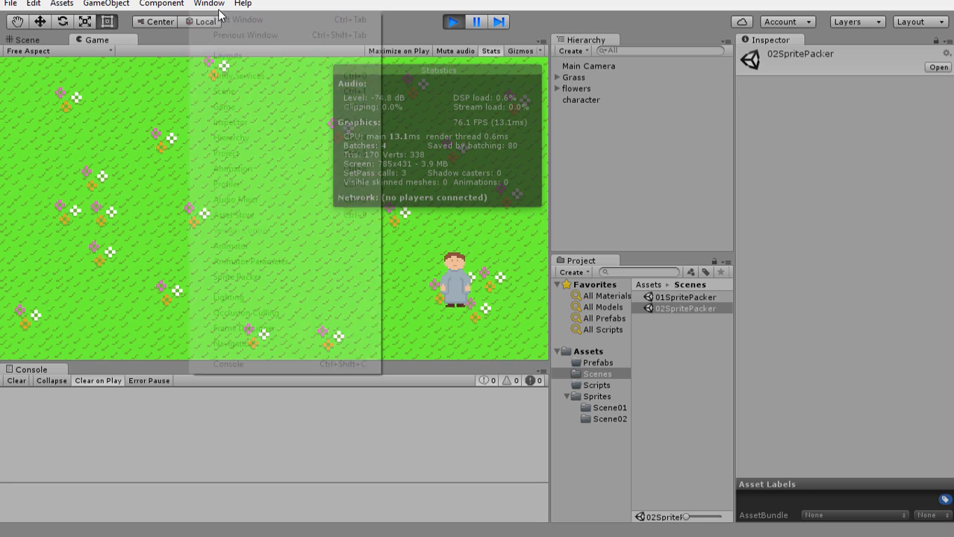
{"action": "left_click", "coordinate": [246, 328]}
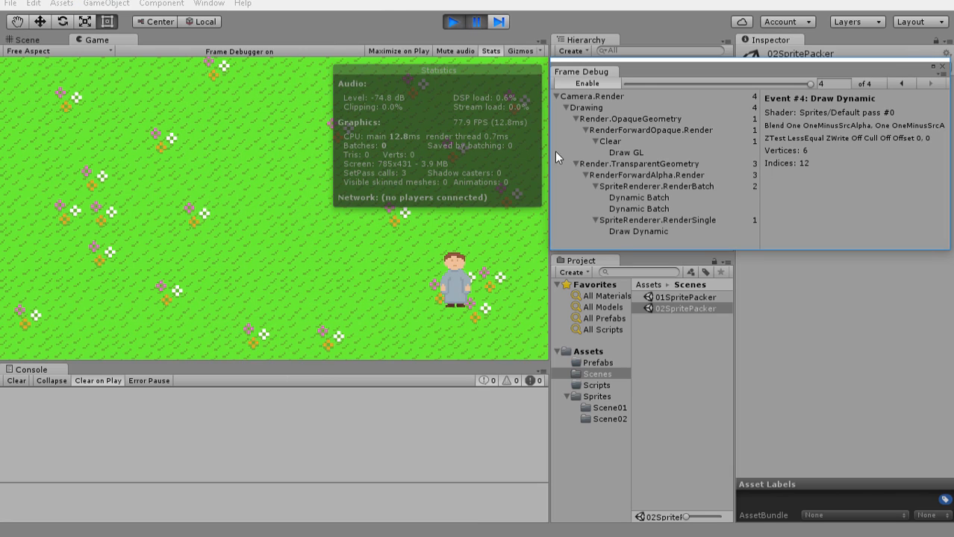
{"action": "left_click", "coordinate": [629, 82]}
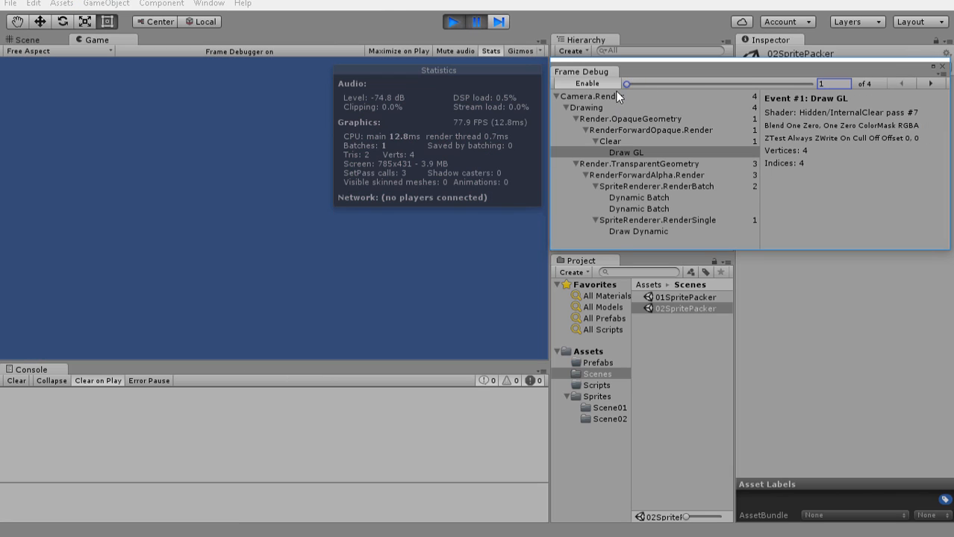
{"action": "left_click_drag", "start_coordinate": [625, 82], "coordinate": [795, 79]}
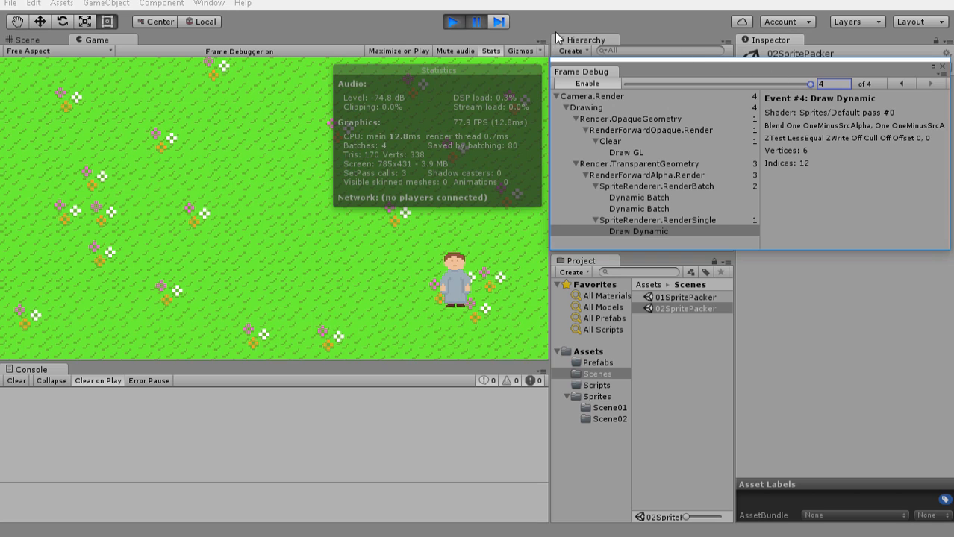
{"action": "left_click", "coordinate": [457, 22]}
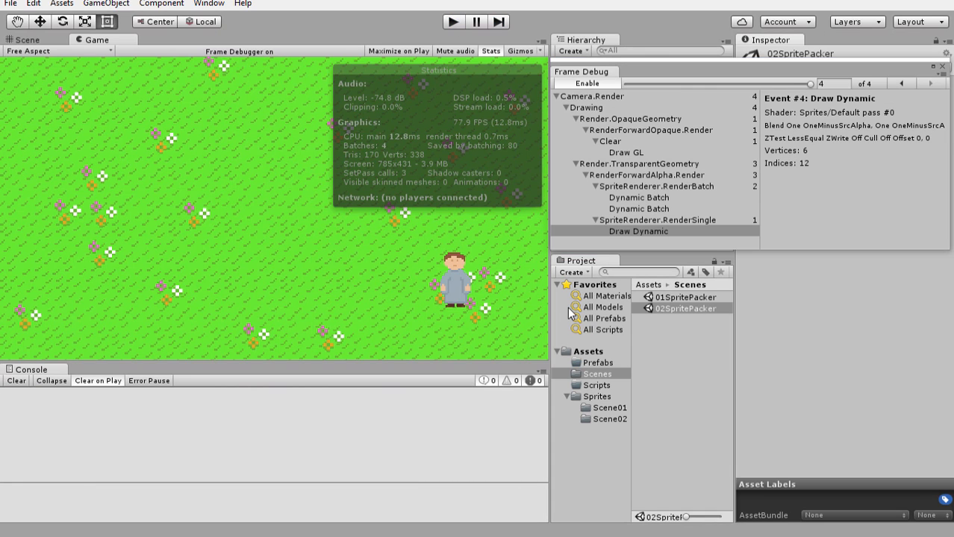
- Examine the import settings of the character, flower and grass sprites in the Scene02 folder, moving the Frame Debug window out of the way
{"action": "left_click", "coordinate": [596, 417]}
{"action": "left_click", "coordinate": [672, 297]}
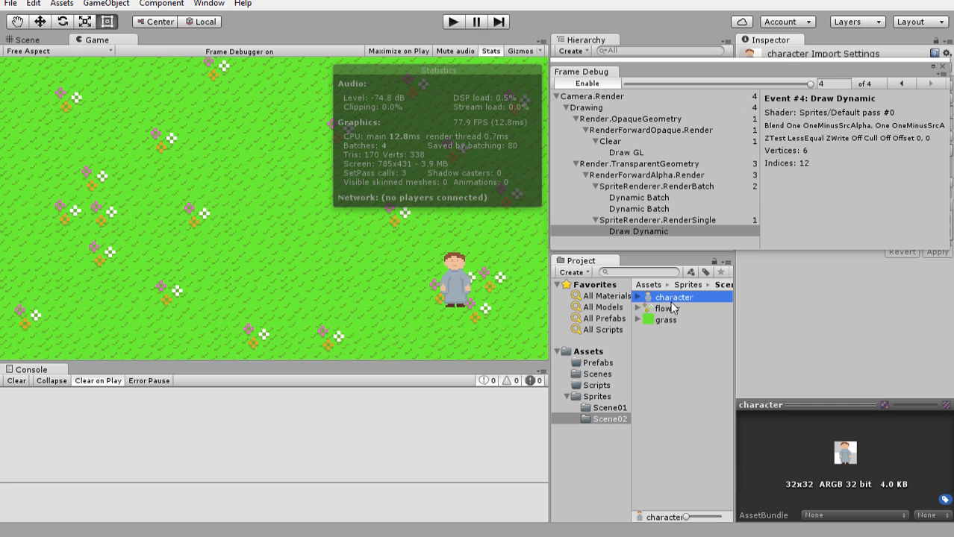
{"action": "left_click_drag", "start_coordinate": [640, 68], "coordinate": [613, 468]}
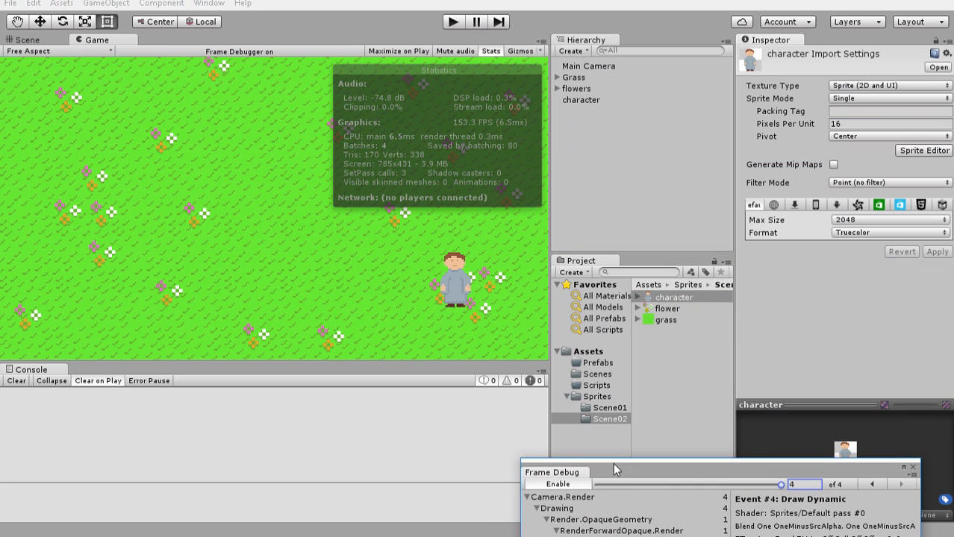
{"action": "left_click", "coordinate": [660, 308]}
{"action": "left_click", "coordinate": [661, 319]}
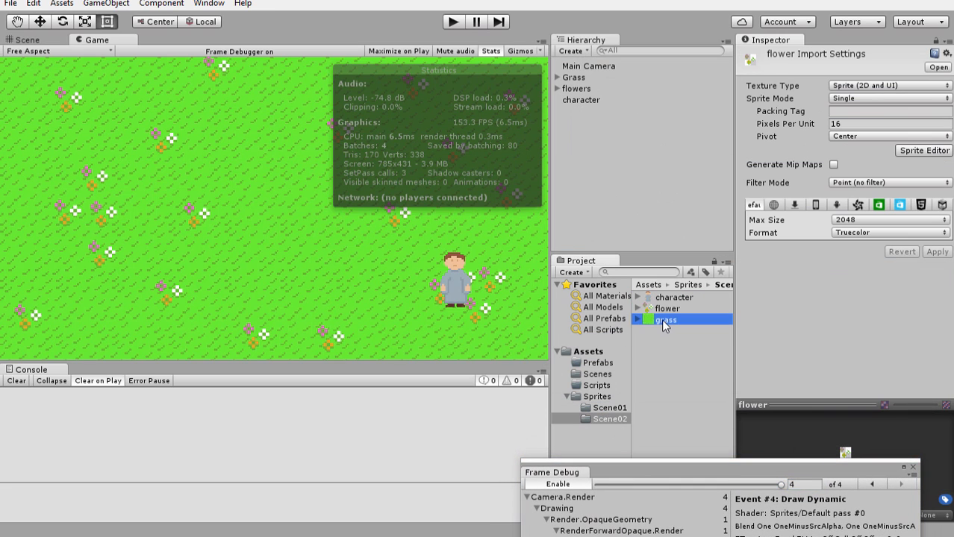
{"action": "key", "text": "Up"}
{"action": "key", "text": "Up"}
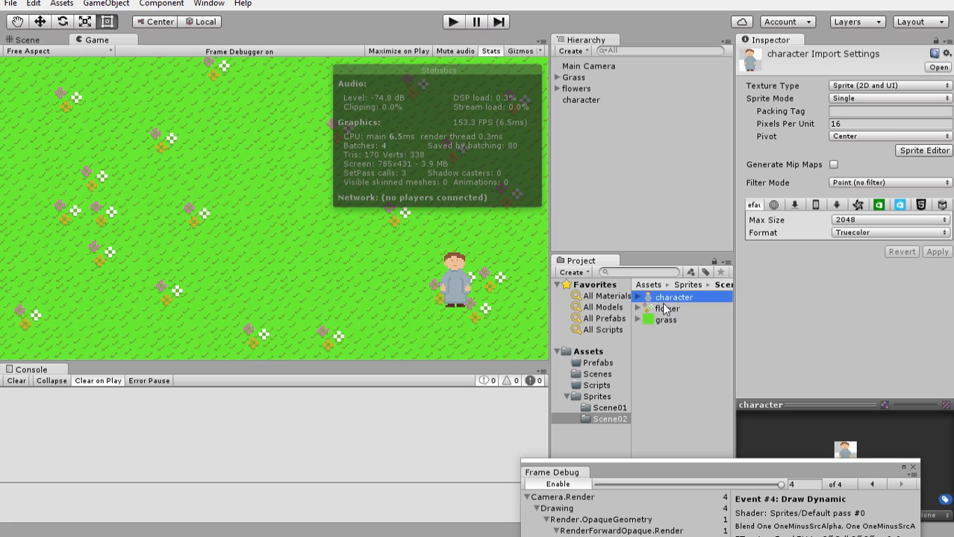
{"action": "key", "text": "Down"}
{"action": "key", "text": "Down"}
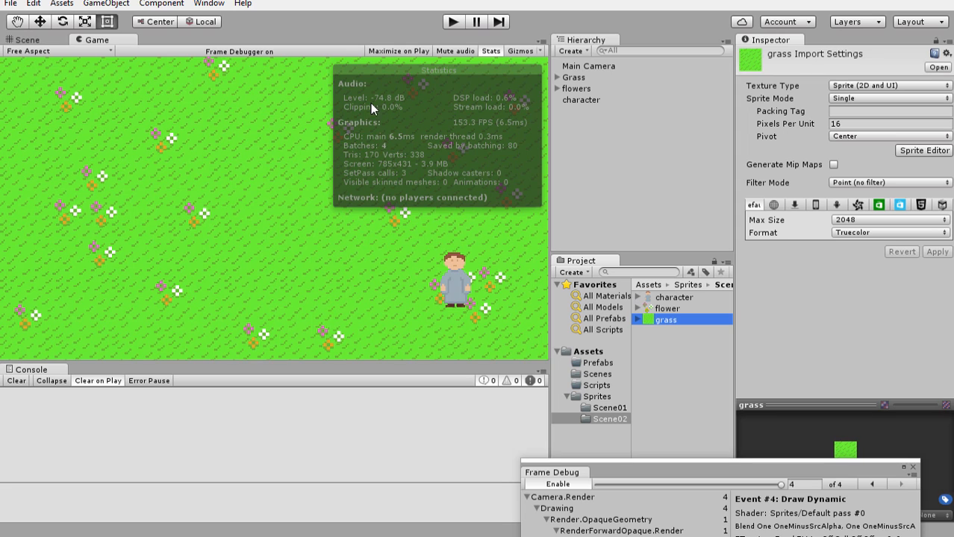
- Inspect both Dynamic Batch events and the Draw Dynamic event in the Frame Debugger to see which sprites each one draws
{"action": "left_click_drag", "start_coordinate": [632, 470], "coordinate": [643, 142]}
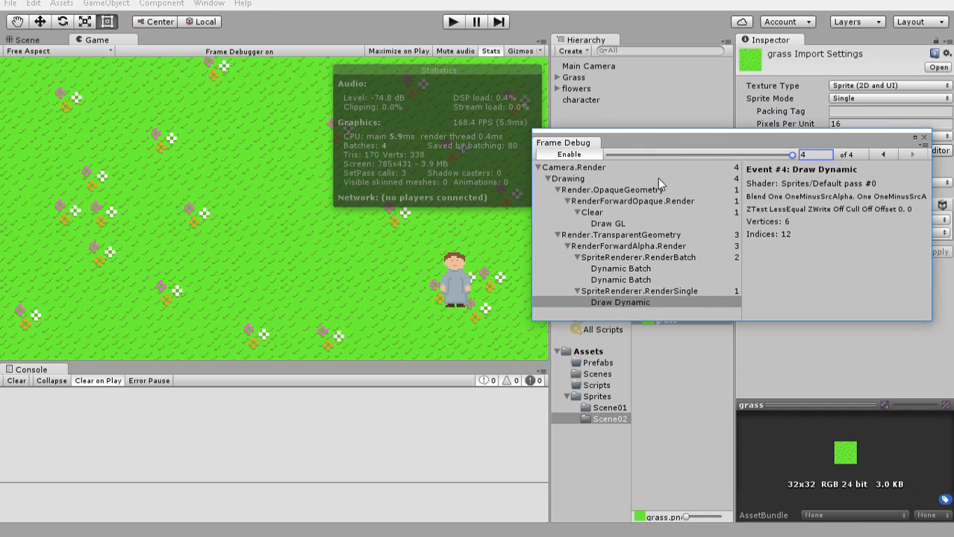
{"action": "left_click", "coordinate": [642, 270]}
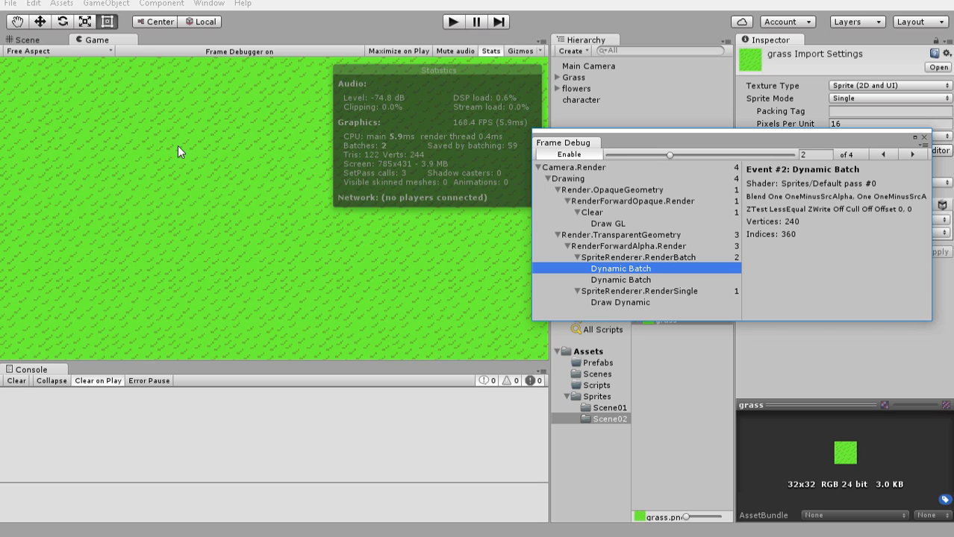
{"action": "left_click", "coordinate": [626, 276]}
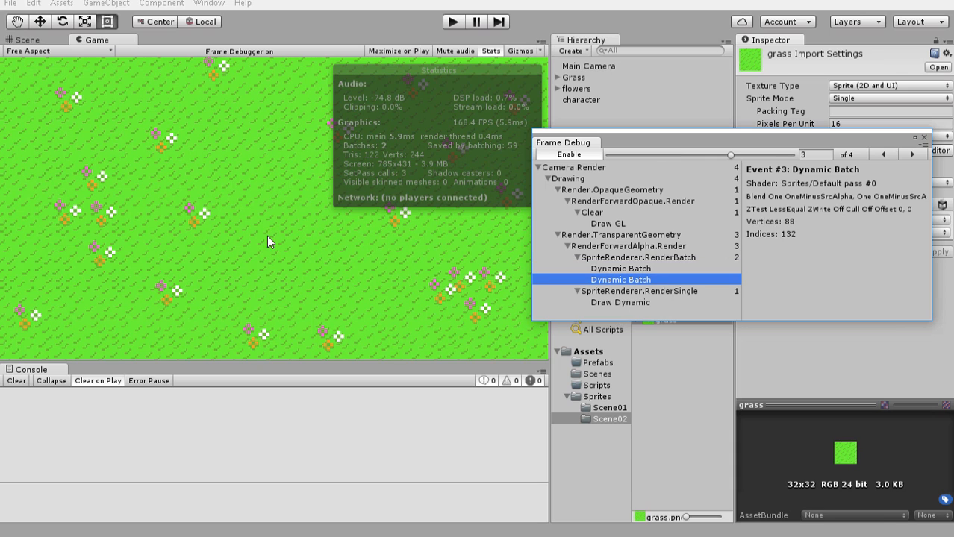
{"action": "left_click", "coordinate": [602, 302]}
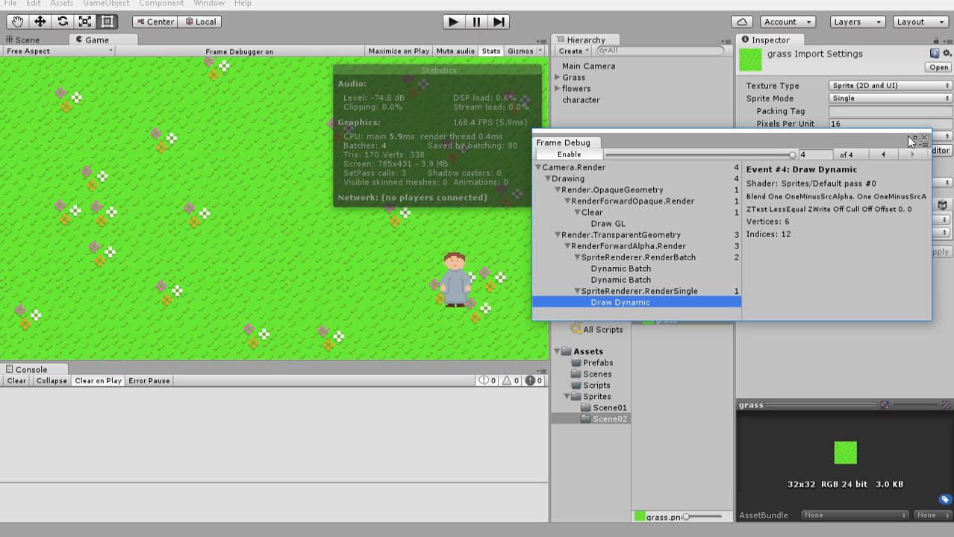
- Dock the Frame Debug window beside the Console and show the flower sprite's import settings and preview format
{"action": "left_click_drag", "start_coordinate": [894, 141], "coordinate": [88, 373]}
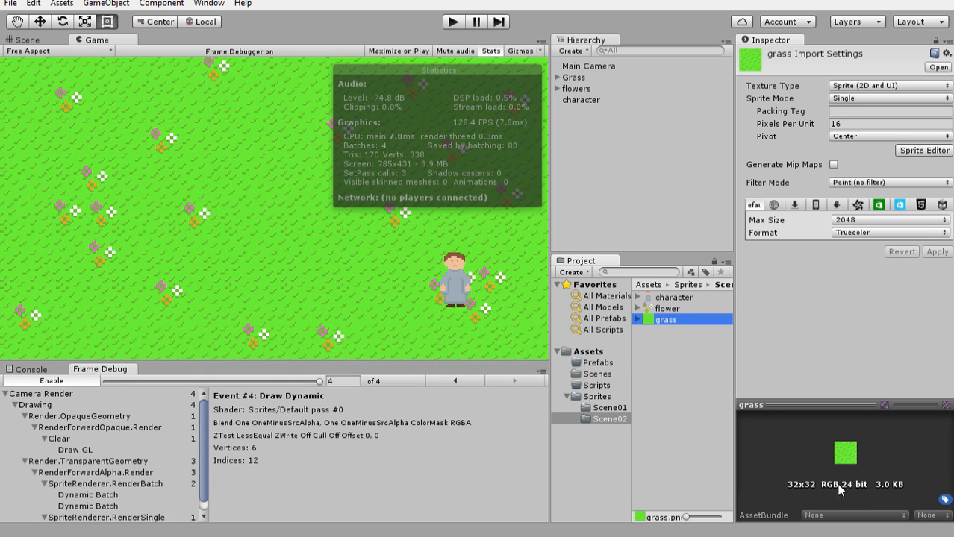
{"action": "left_click", "coordinate": [682, 308]}
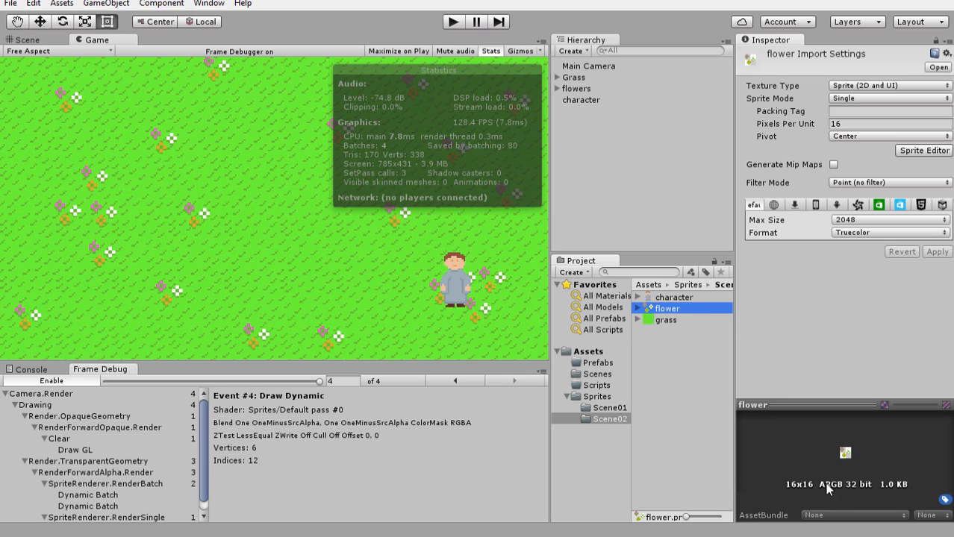
- Compare the preview formats of the character, flower and grass sprites, viewing them individually and with character and flower selected together
{"action": "left_click", "coordinate": [691, 296]}
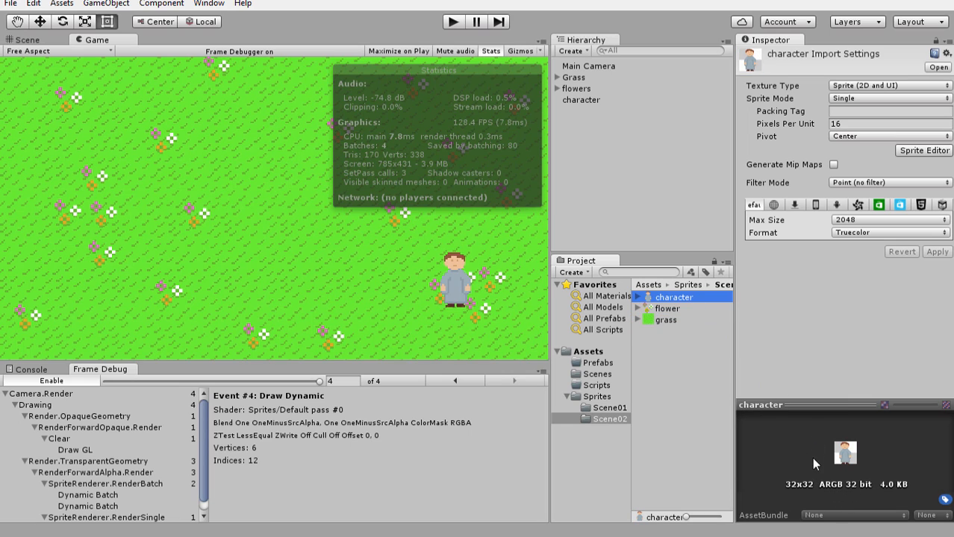
{"action": "left_click", "coordinate": [670, 308]}
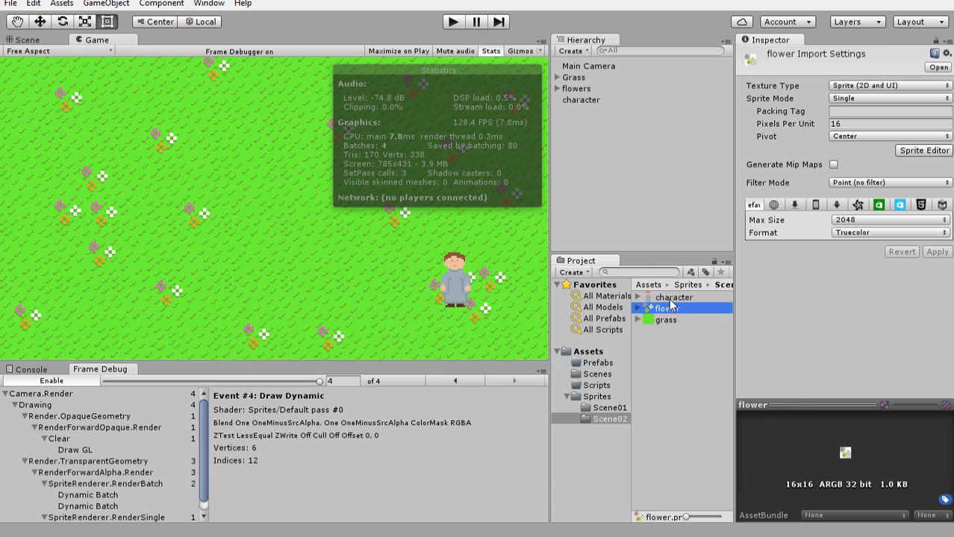
{"action": "left_click", "coordinate": [672, 297], "text": "ctrl"}
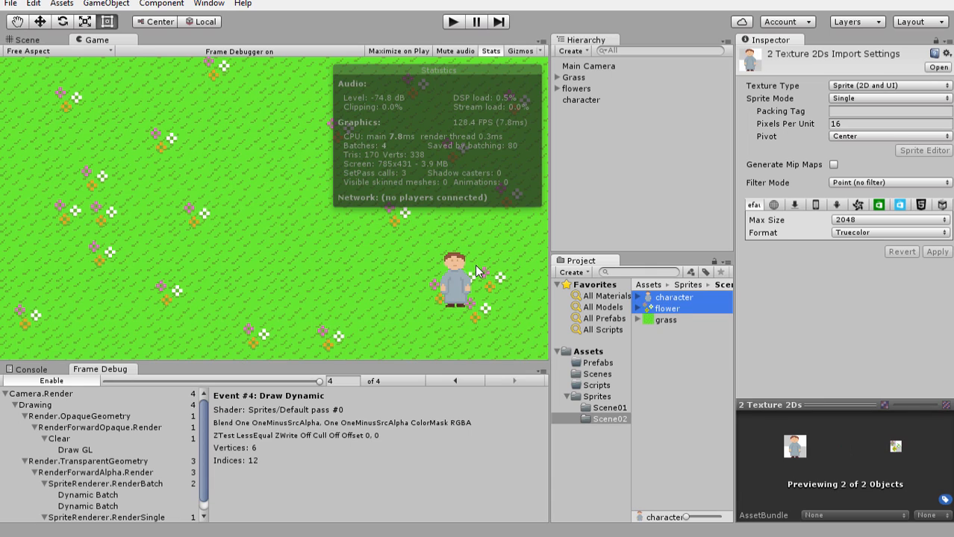
{"action": "left_click", "coordinate": [675, 320]}
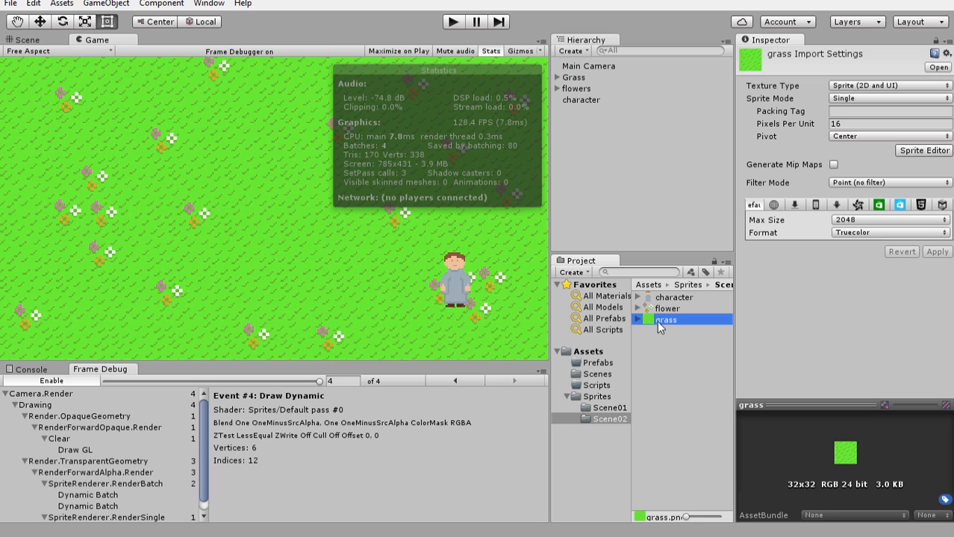
{"action": "left_click", "coordinate": [662, 298]}
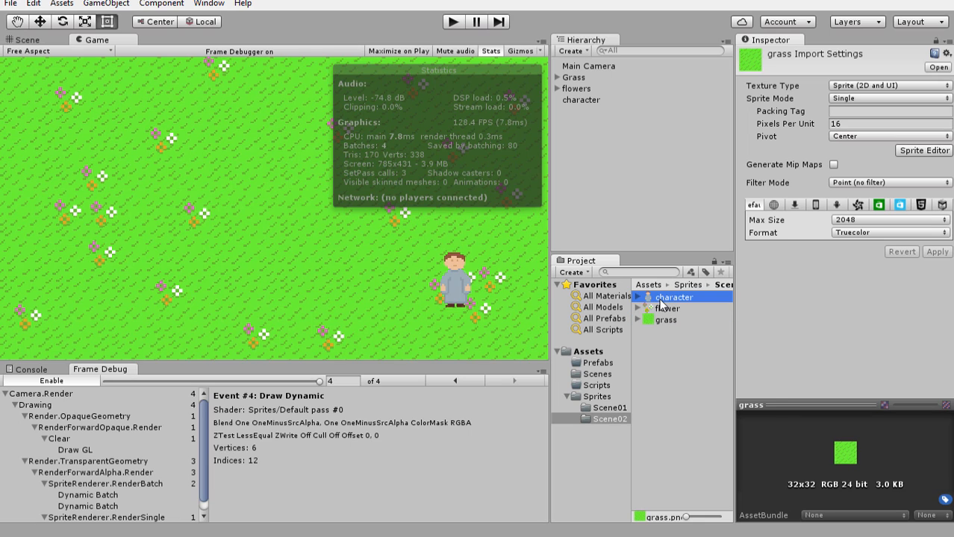
{"action": "left_click", "coordinate": [658, 309], "text": "shift"}
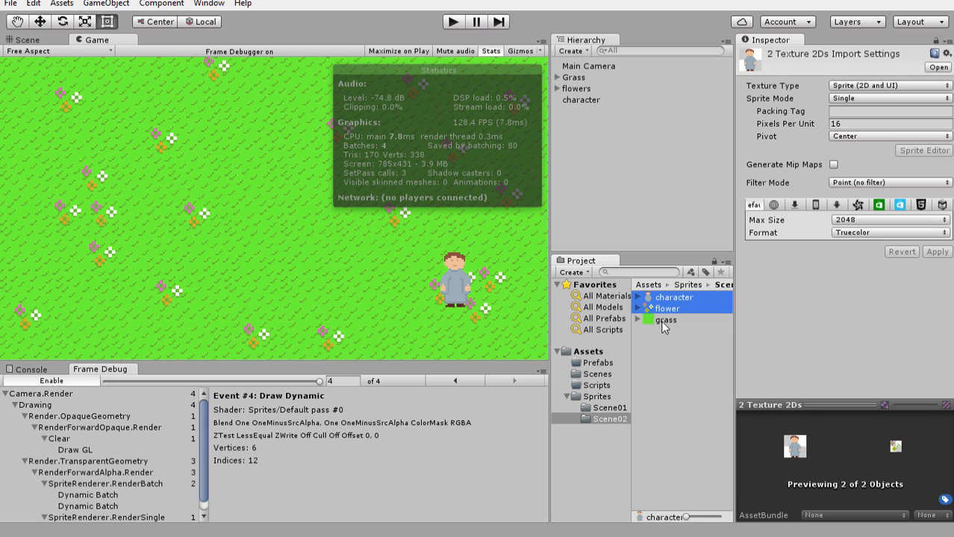
{"action": "left_click", "coordinate": [660, 320]}
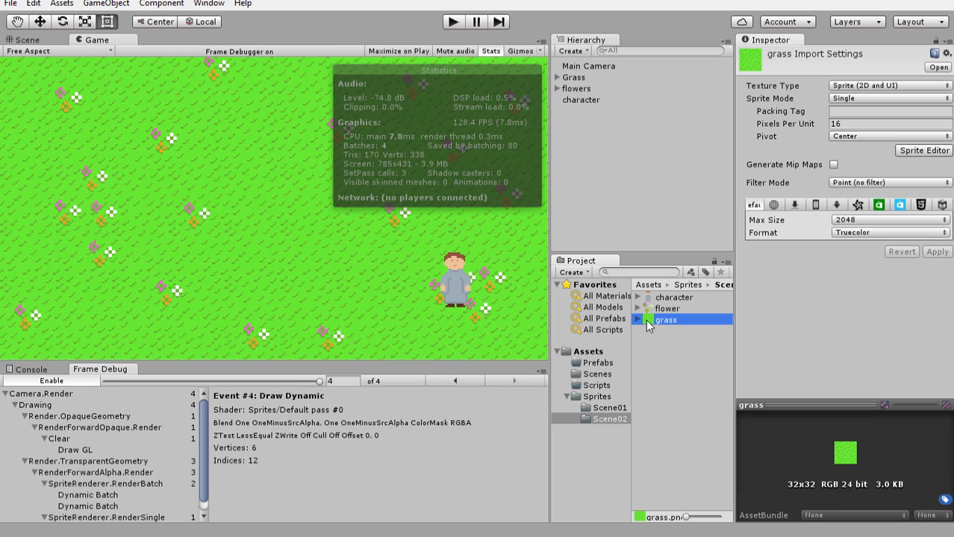
{"action": "left_click", "coordinate": [657, 297]}
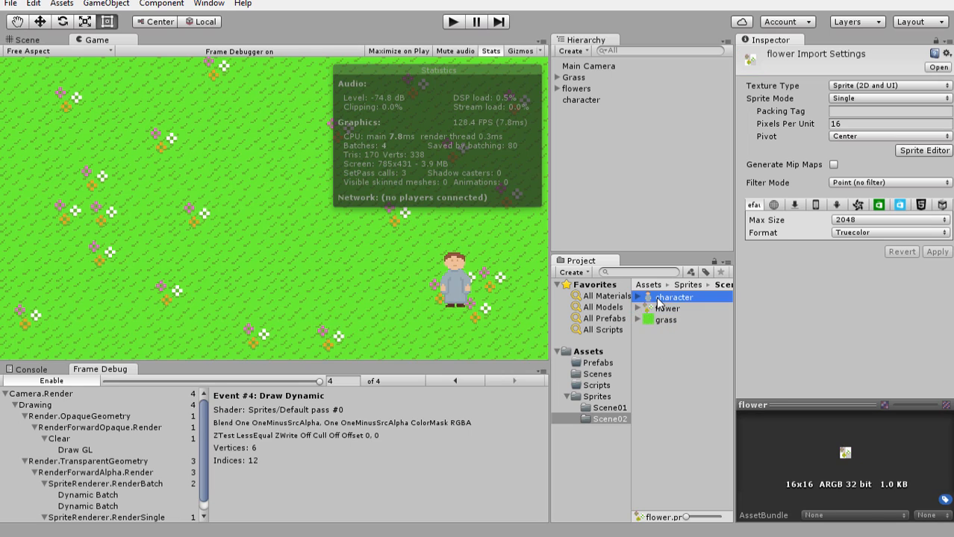
{"action": "left_click", "coordinate": [656, 308]}
{"action": "left_click", "coordinate": [655, 297]}
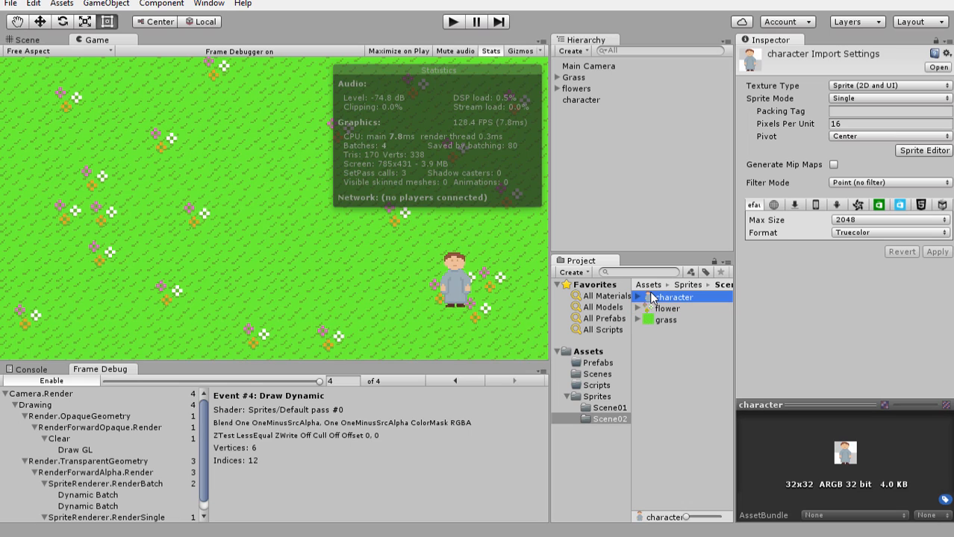
{"action": "left_click", "coordinate": [652, 309]}
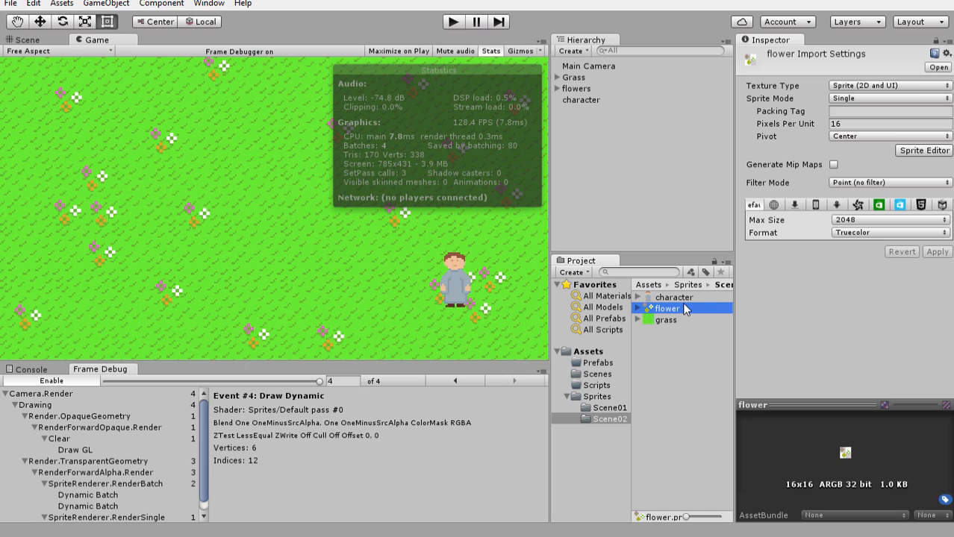
- Assign the packing tag textura2 to the character, flower and grass sprites together and apply the import settings
{"action": "left_click", "coordinate": [676, 320]}
{"action": "left_click", "coordinate": [676, 297], "text": "shift"}
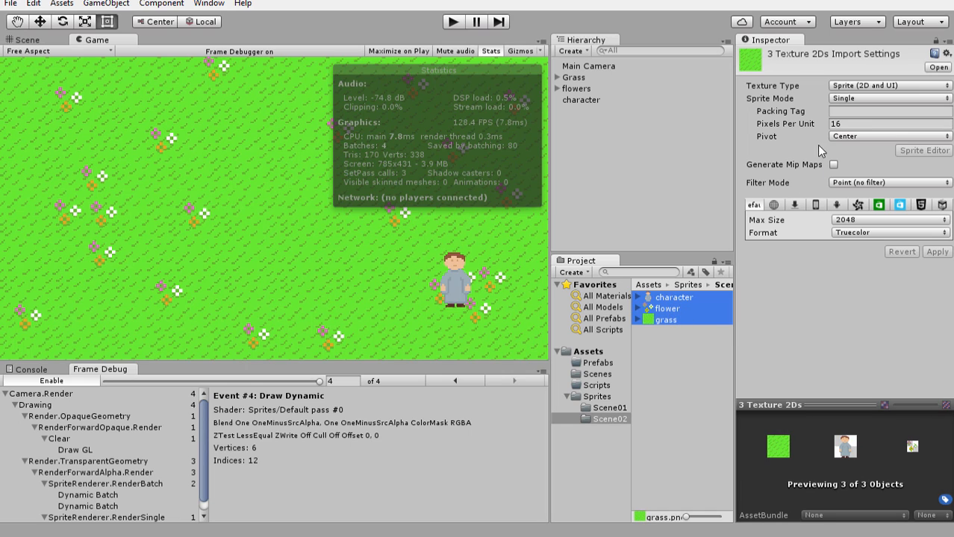
{"action": "left_click", "coordinate": [845, 112]}
{"action": "left_click", "coordinate": [845, 111]}
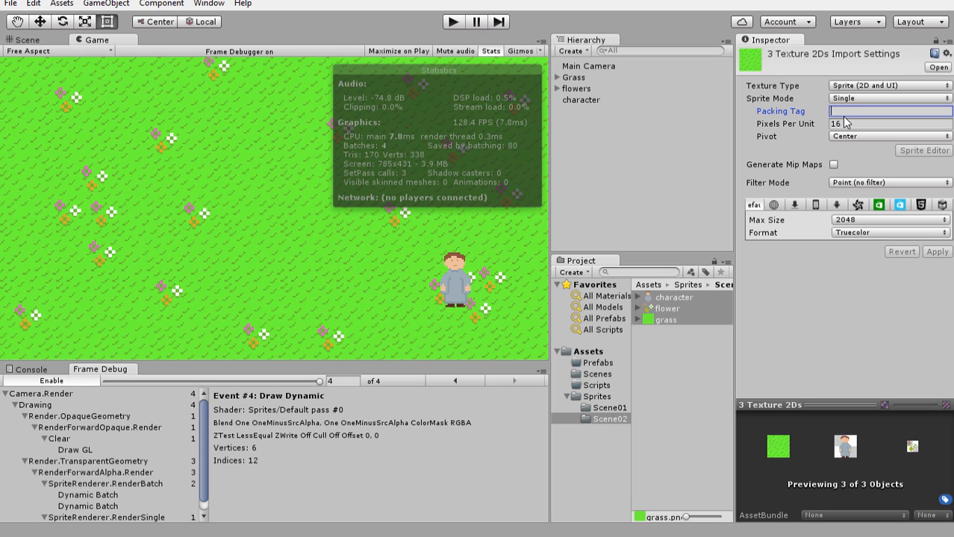
{"action": "type", "text": "textura2"}
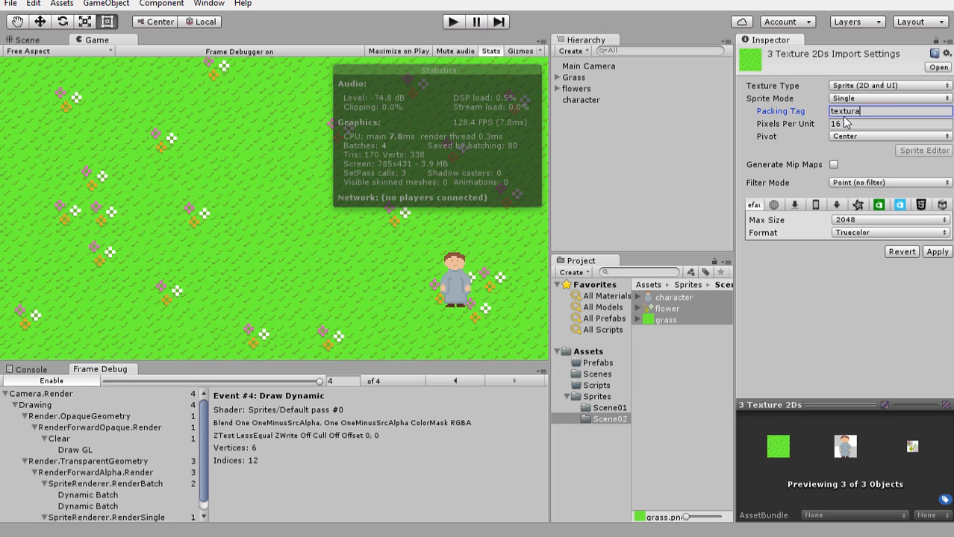
{"action": "left_click", "coordinate": [937, 253]}
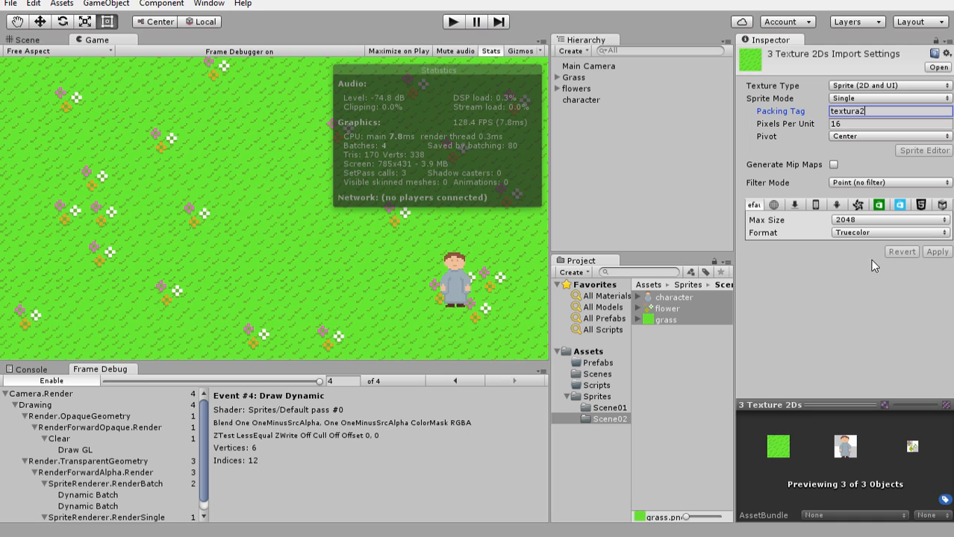
- Open the Sprite Packer and pack the atlases so the textura2 sprites are included
{"action": "left_click", "coordinate": [212, 6]}
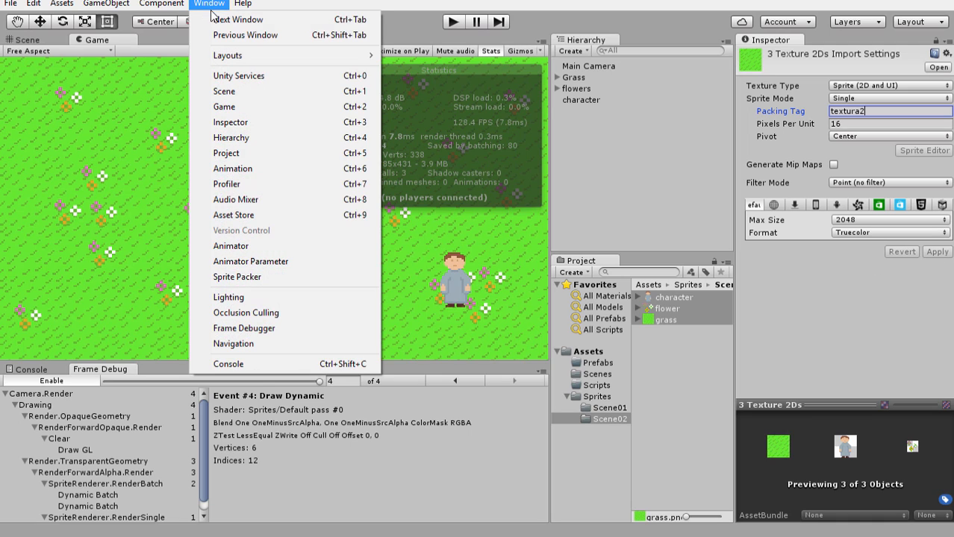
{"action": "left_click", "coordinate": [246, 277]}
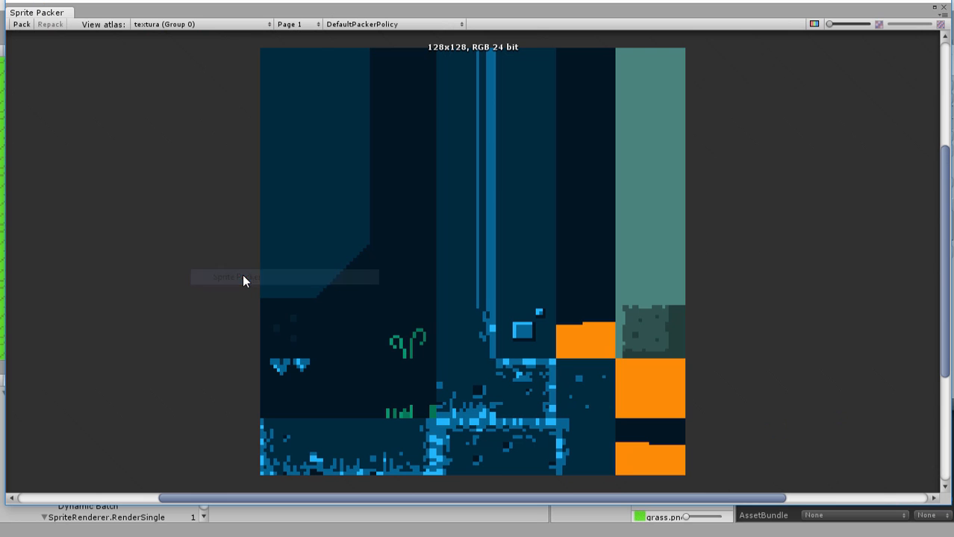
{"action": "left_click", "coordinate": [146, 24]}
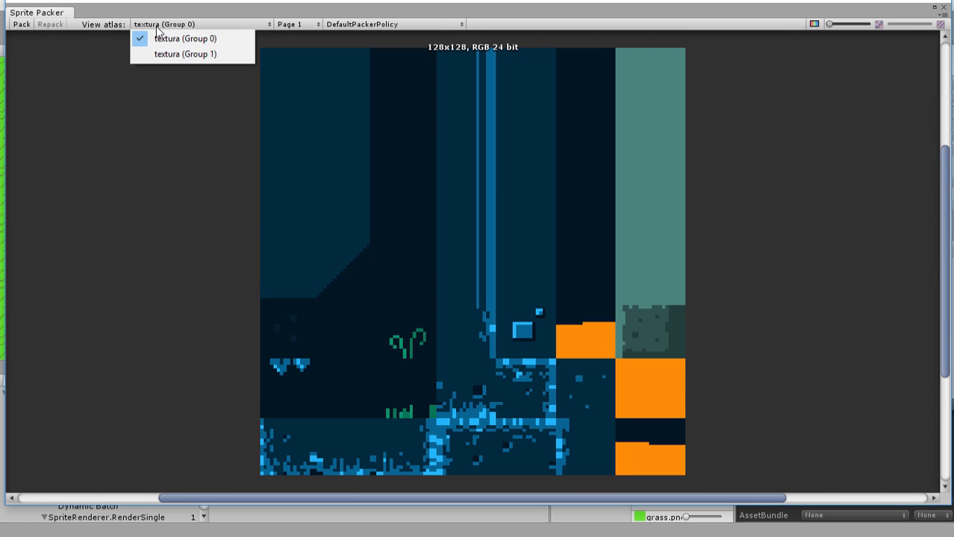
{"action": "left_click", "coordinate": [24, 25]}
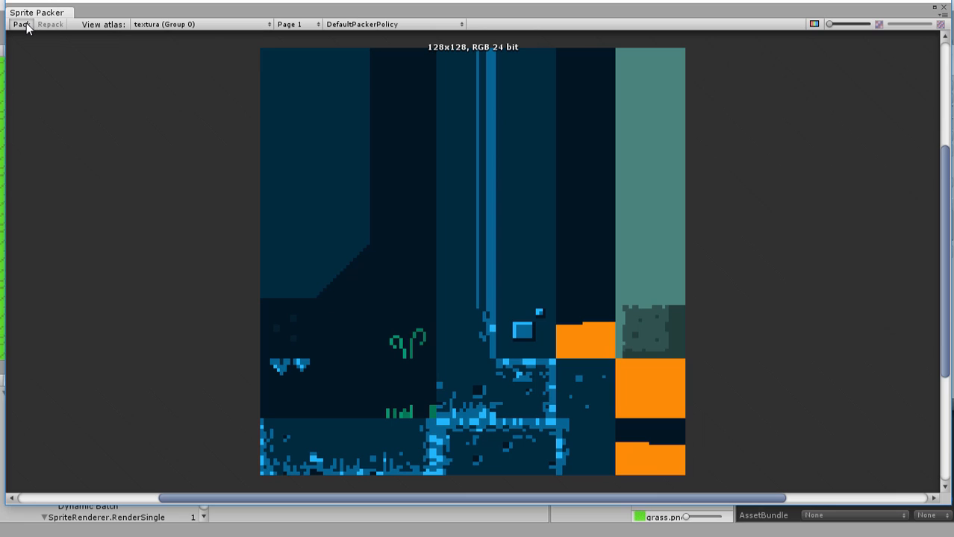
- View the textura2 (Group 0) and textura2 (Group 1) atlases, closing the Sprite Packer when finished
{"action": "left_click", "coordinate": [158, 25]}
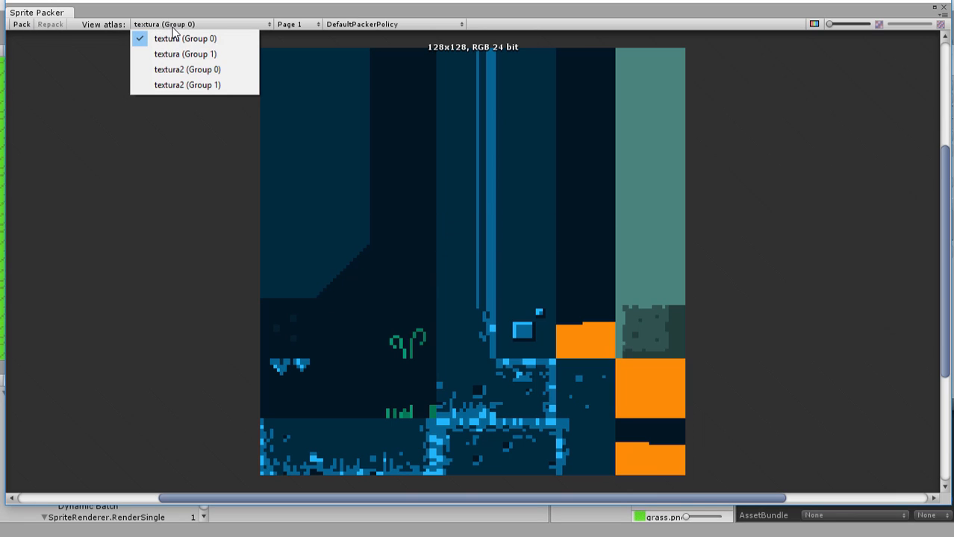
{"action": "left_click", "coordinate": [180, 70]}
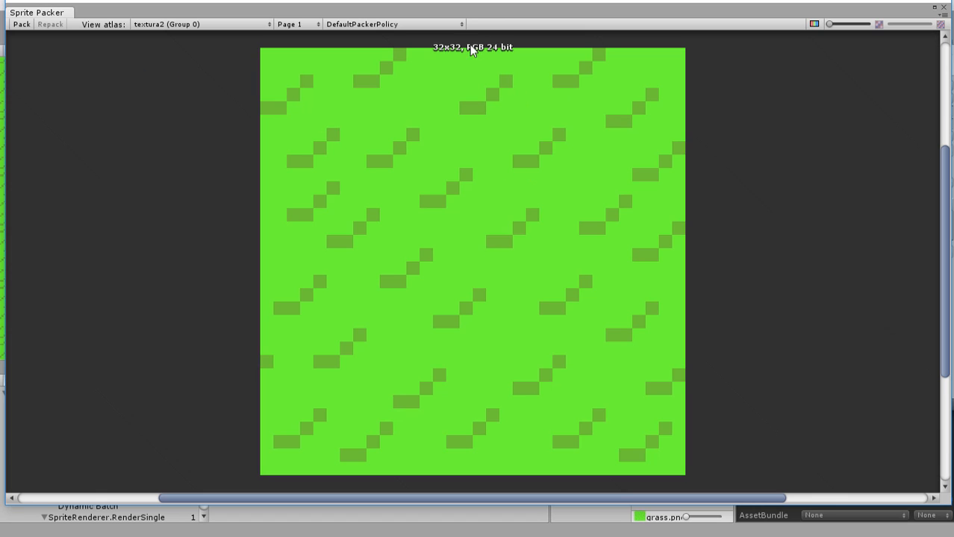
{"action": "left_click", "coordinate": [180, 24]}
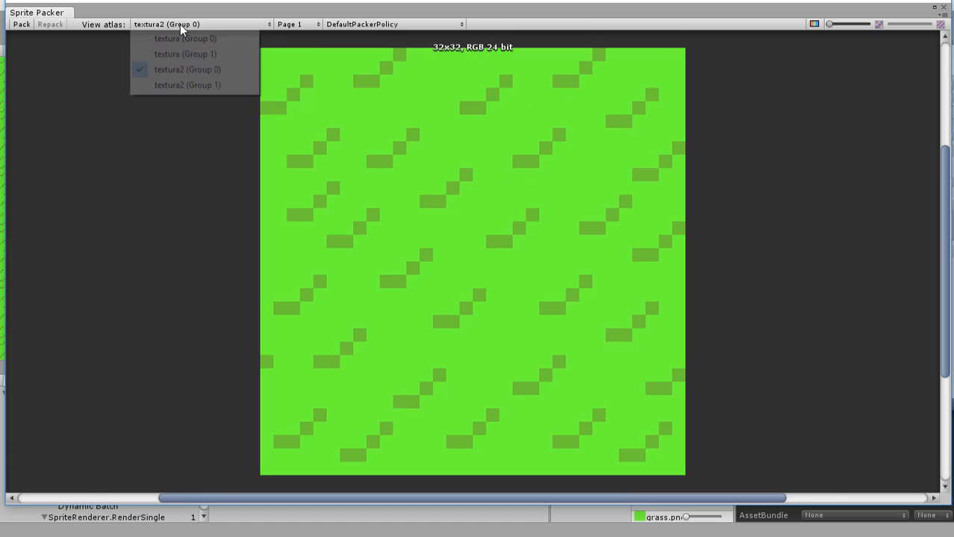
{"action": "left_click", "coordinate": [185, 82]}
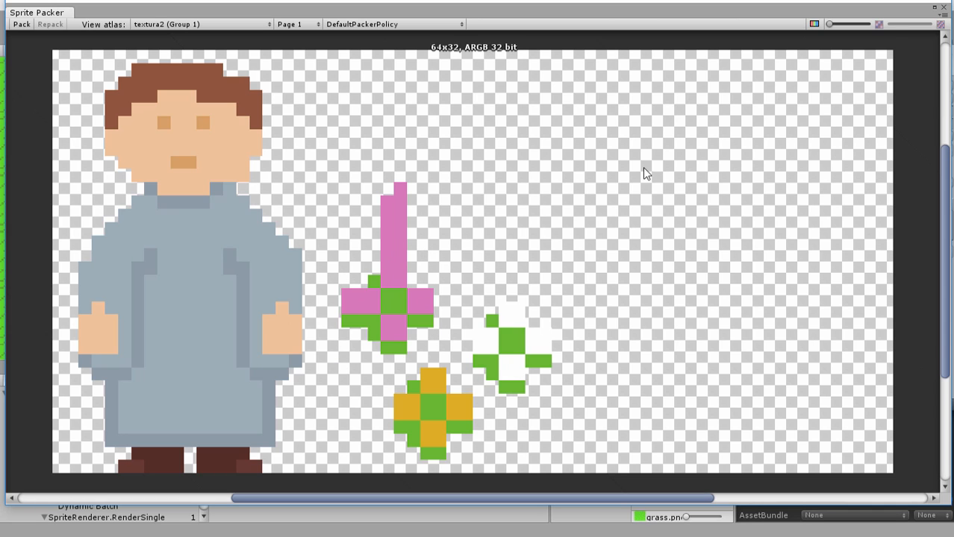
{"action": "left_click", "coordinate": [943, 7]}
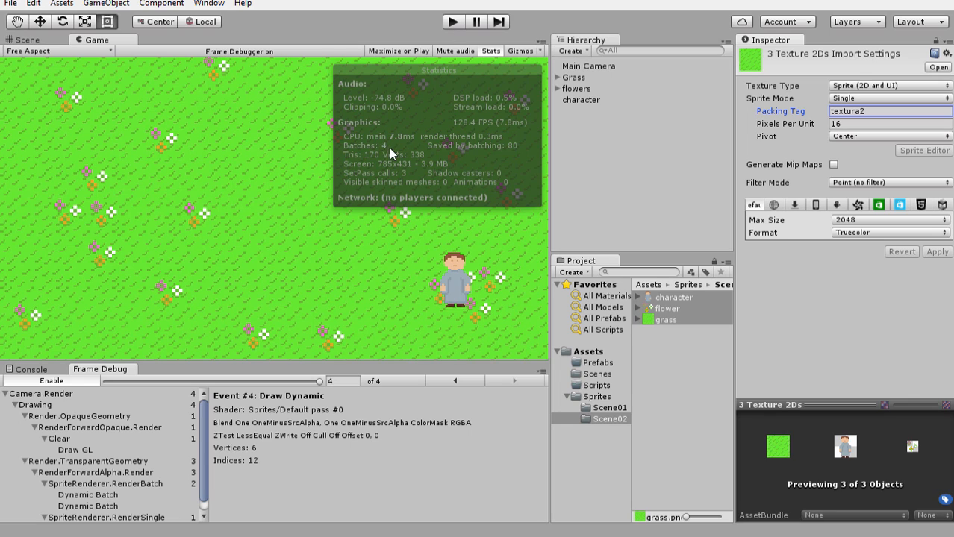
- Run the scene with the Frame Debugger enabled and inspect both Dynamic Batch events, ending play mode when finished
{"action": "left_click", "coordinate": [455, 23]}
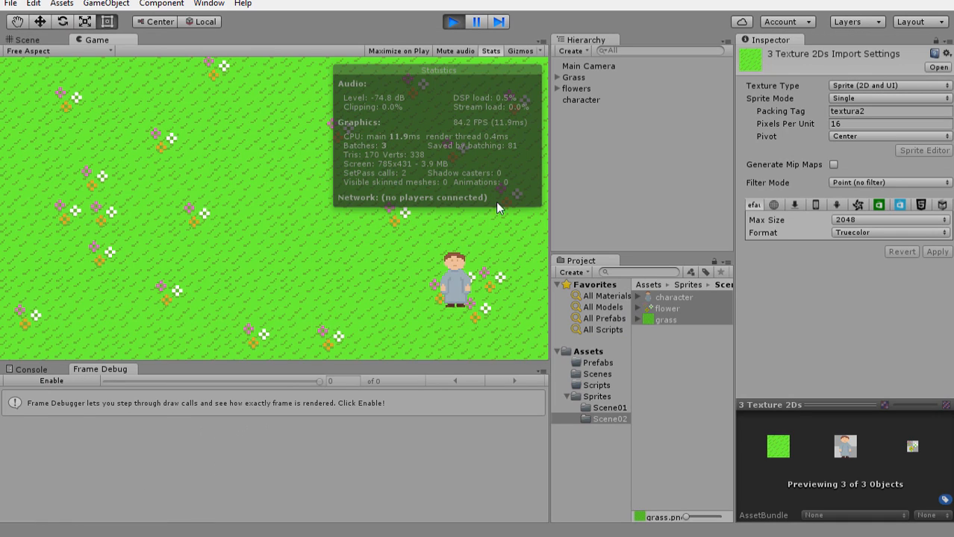
{"action": "left_click", "coordinate": [67, 380]}
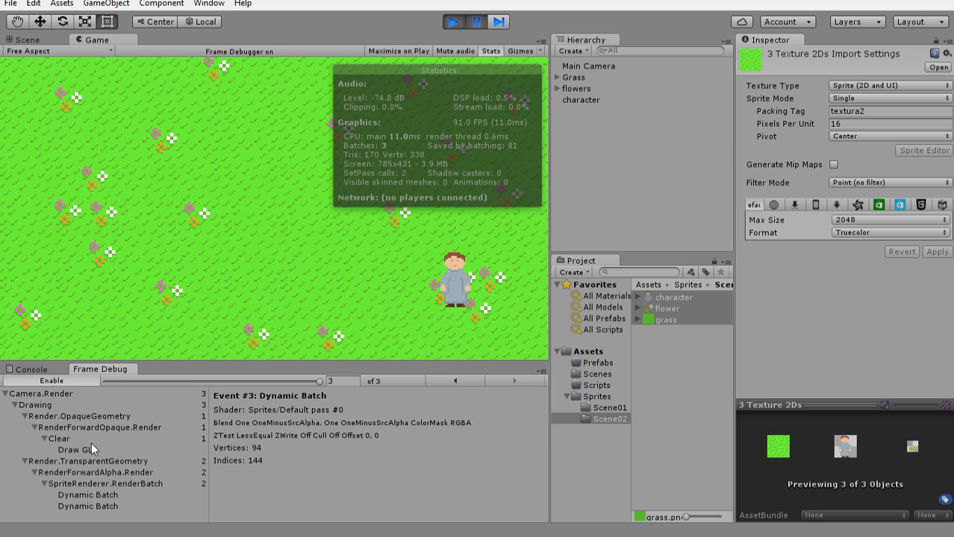
{"action": "left_click", "coordinate": [91, 441]}
{"action": "left_click", "coordinate": [93, 494]}
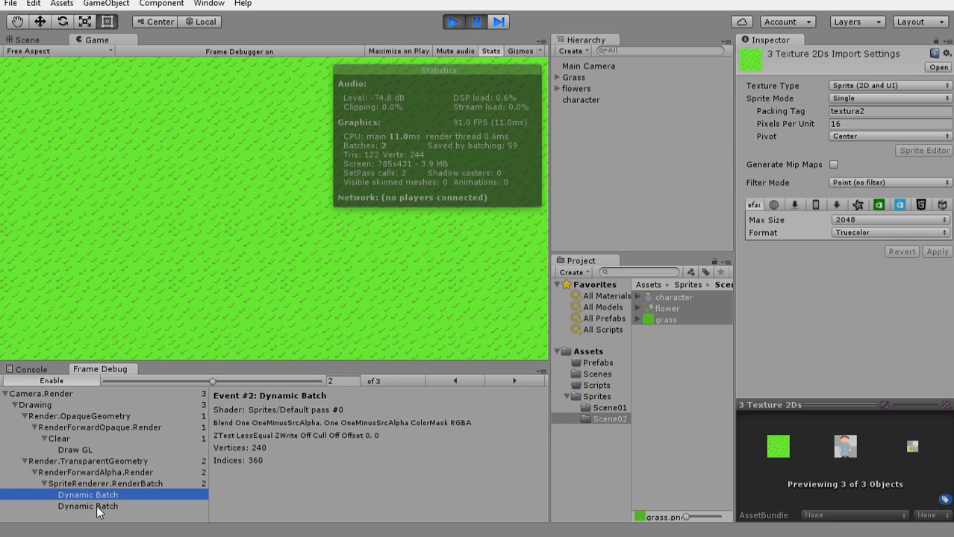
{"action": "left_click", "coordinate": [98, 507]}
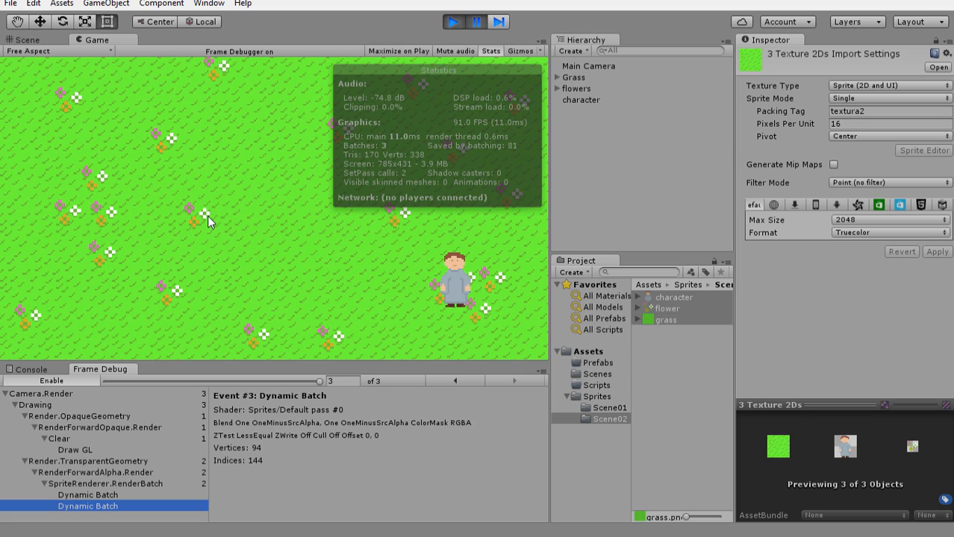
{"action": "left_click", "coordinate": [452, 22]}
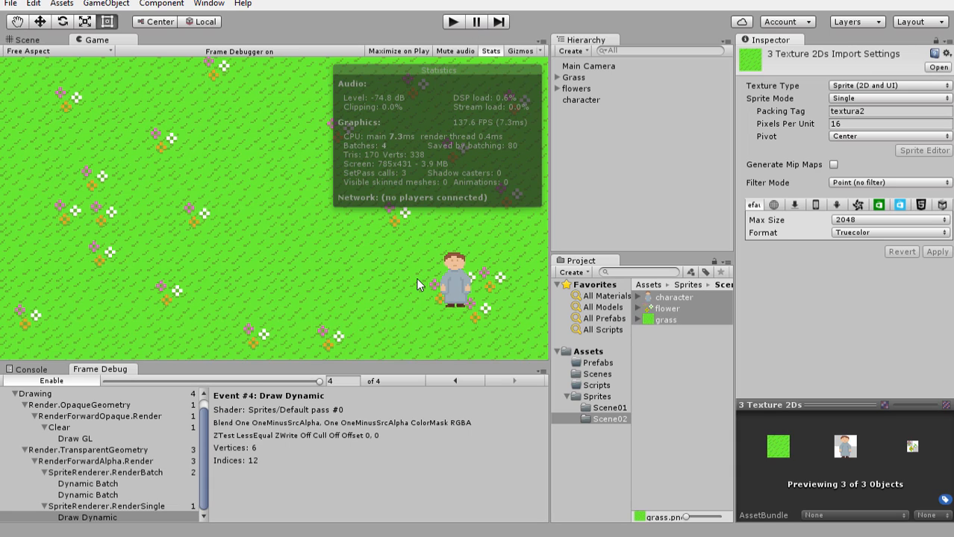
- Save the current scene and open the 01SpritePacker scene from the Scenes folder
{"action": "left_click", "coordinate": [606, 161]}
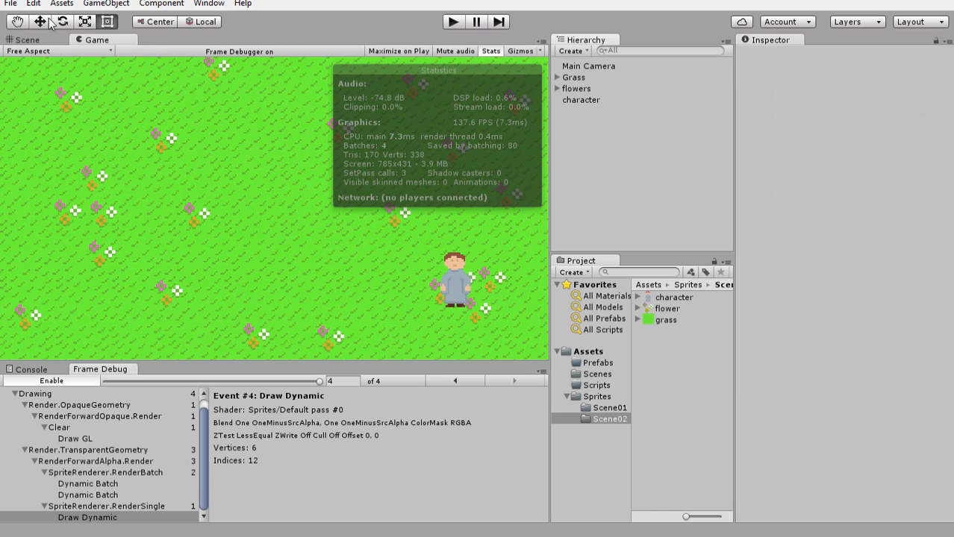
{"action": "left_click", "coordinate": [11, 5]}
{"action": "left_click", "coordinate": [41, 55]}
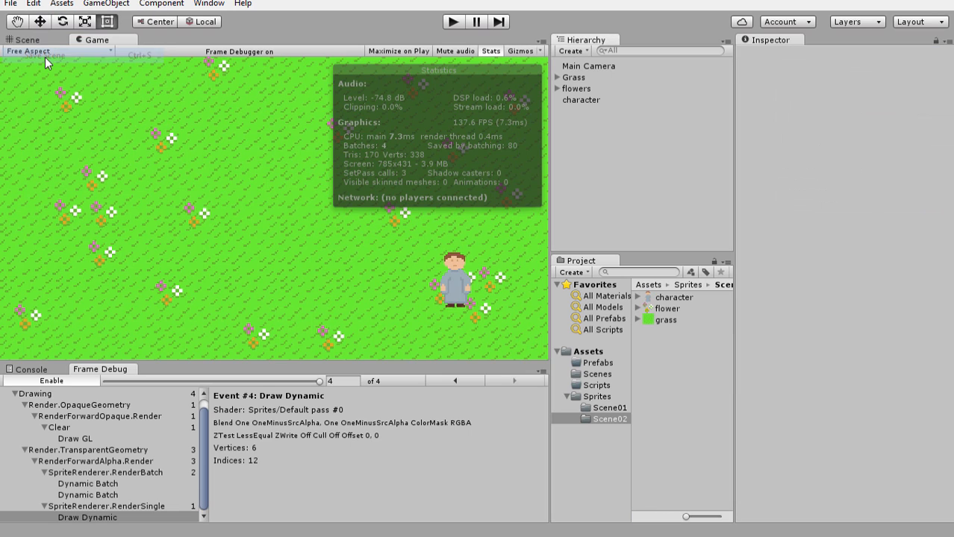
{"action": "left_click", "coordinate": [601, 375]}
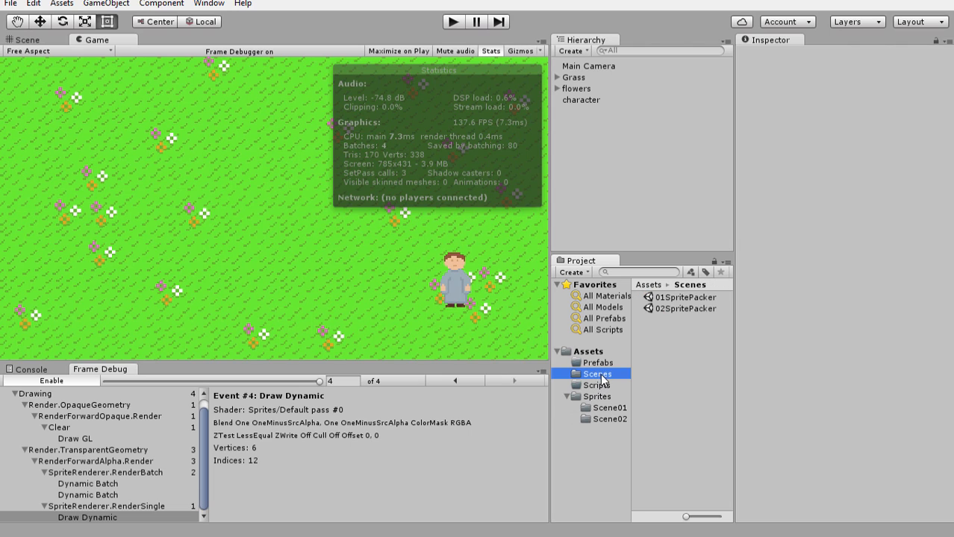
{"action": "double_click", "coordinate": [668, 297]}
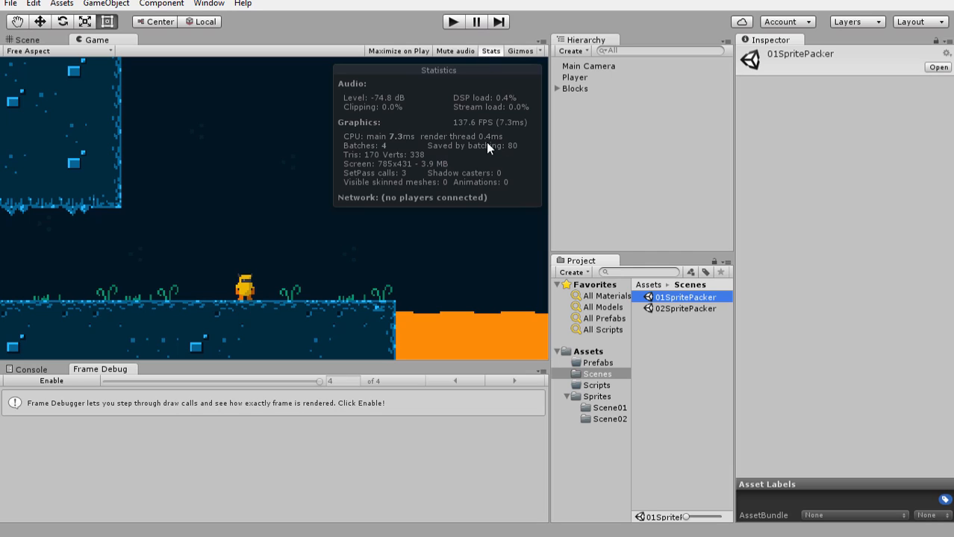
- Check the rendering statistics of the 01SpritePacker scene in the Game view, leaving the statistics overlay hidden
{"action": "left_click", "coordinate": [489, 51]}
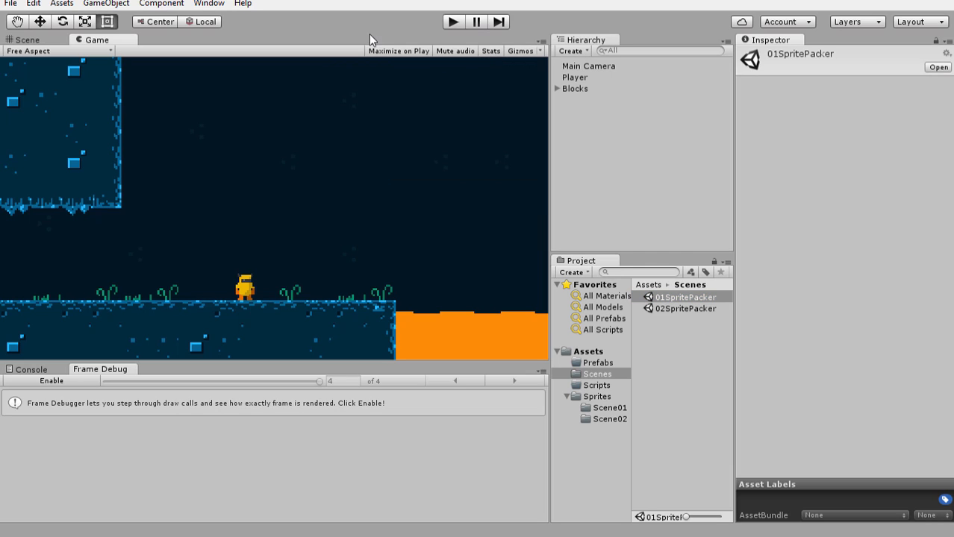
{"action": "left_click", "coordinate": [490, 50]}
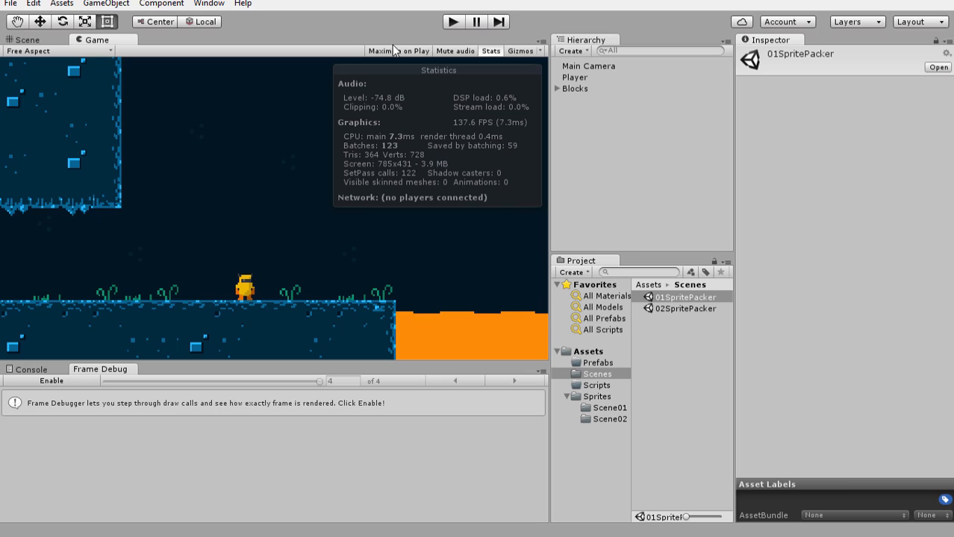
{"action": "left_click", "coordinate": [491, 51]}
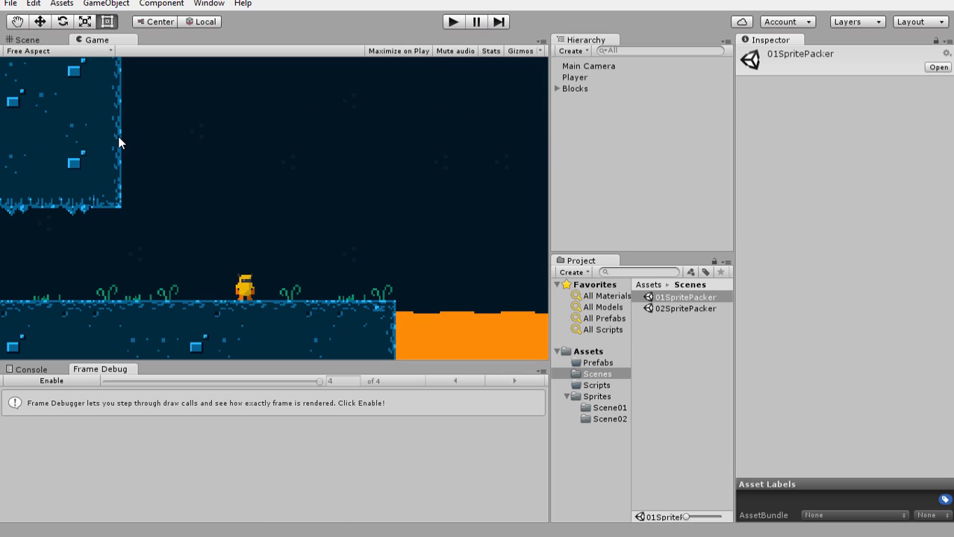
- Switch to the Scene view and inspect individual wall tiles of the overhanging blue block
{"action": "left_click", "coordinate": [27, 40]}
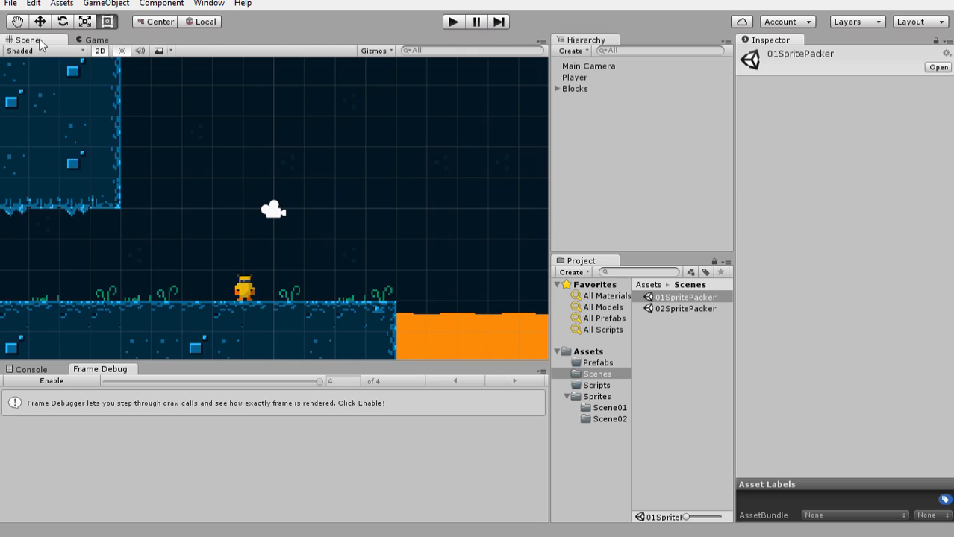
{"action": "left_click", "coordinate": [49, 103]}
{"action": "left_click", "coordinate": [70, 103]}
{"action": "left_click", "coordinate": [77, 129]}
{"action": "left_click", "coordinate": [97, 128]}
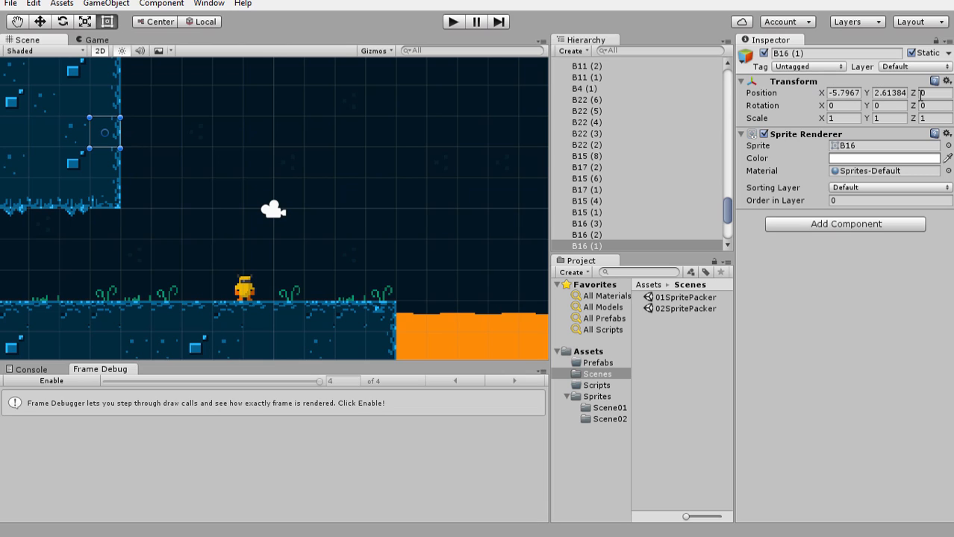
- Inspect single background and plant tiles between the overhanging block and the ground one at a time
{"action": "left_click", "coordinate": [198, 200]}
{"action": "left_click", "coordinate": [171, 288]}
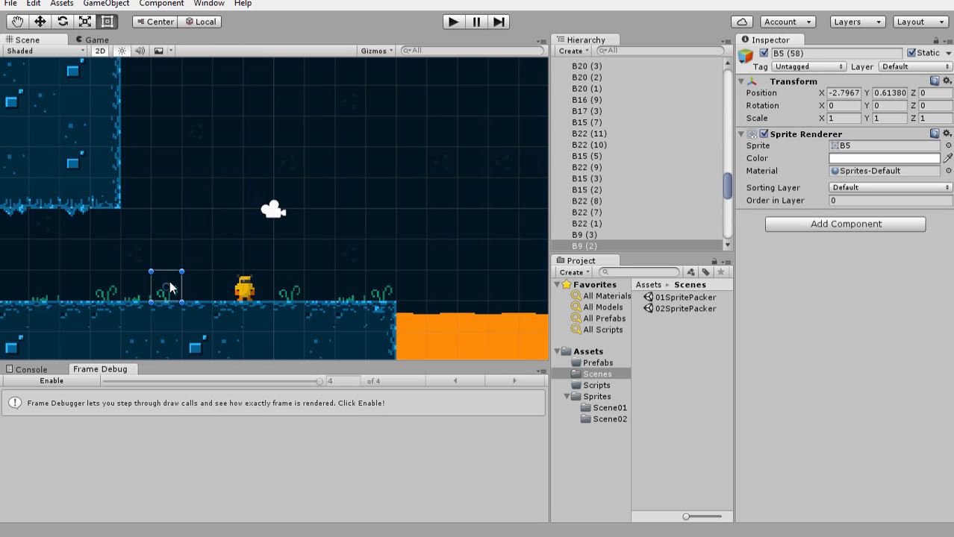
{"action": "left_click", "coordinate": [144, 288]}
{"action": "left_click", "coordinate": [109, 291]}
{"action": "left_click", "coordinate": [110, 259]}
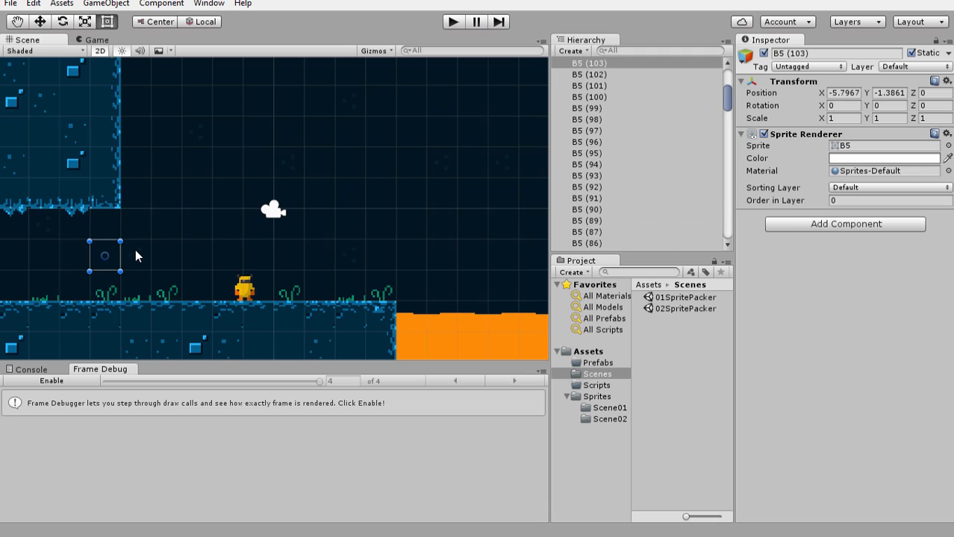
{"action": "left_click", "coordinate": [135, 256]}
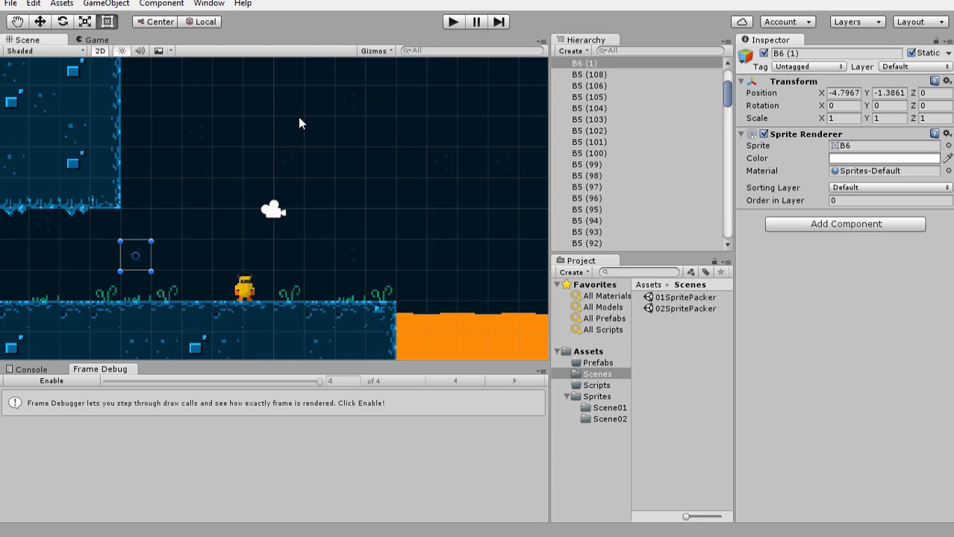
{"action": "left_click", "coordinate": [221, 171]}
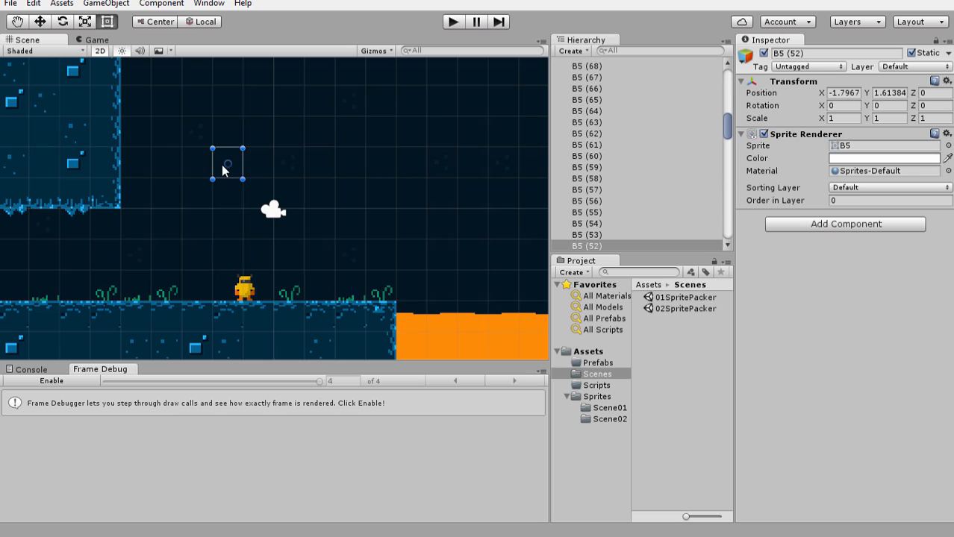
- Multi-select a chain of tiles running across the upper wall and background, then back down diagonally below the overhanging block
{"action": "left_click", "coordinate": [15, 79]}
{"action": "left_click", "coordinate": [43, 75], "text": "ctrl"}
{"action": "left_click", "coordinate": [79, 74], "text": "ctrl"}
{"action": "left_click", "coordinate": [108, 74], "text": "ctrl"}
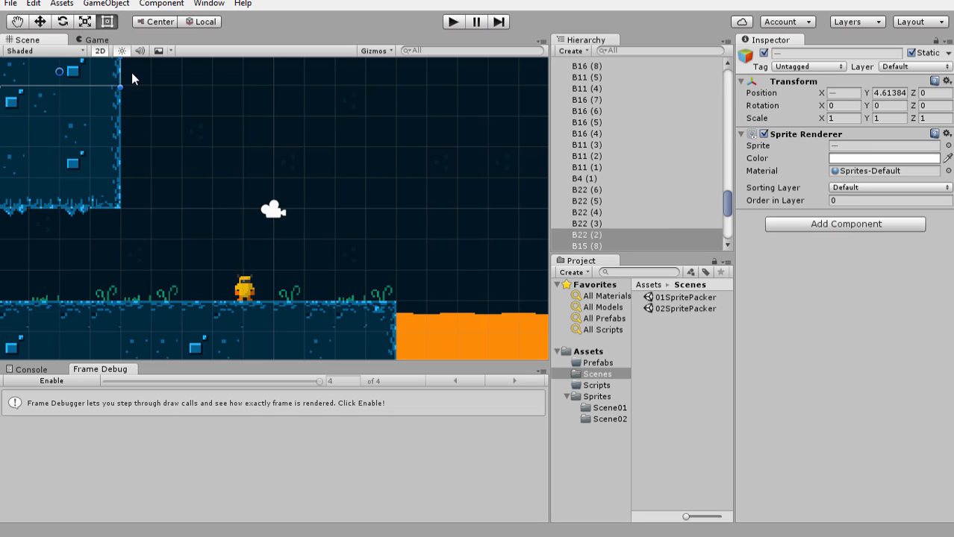
{"action": "left_click", "coordinate": [138, 74], "text": "ctrl"}
{"action": "left_click", "coordinate": [179, 79], "text": "ctrl"}
{"action": "left_click", "coordinate": [205, 79], "text": "ctrl"}
{"action": "left_click", "coordinate": [233, 79], "text": "ctrl"}
{"action": "left_click", "coordinate": [265, 79], "text": "ctrl"}
{"action": "left_click", "coordinate": [291, 83], "text": "ctrl"}
{"action": "left_click", "coordinate": [262, 107], "text": "ctrl"}
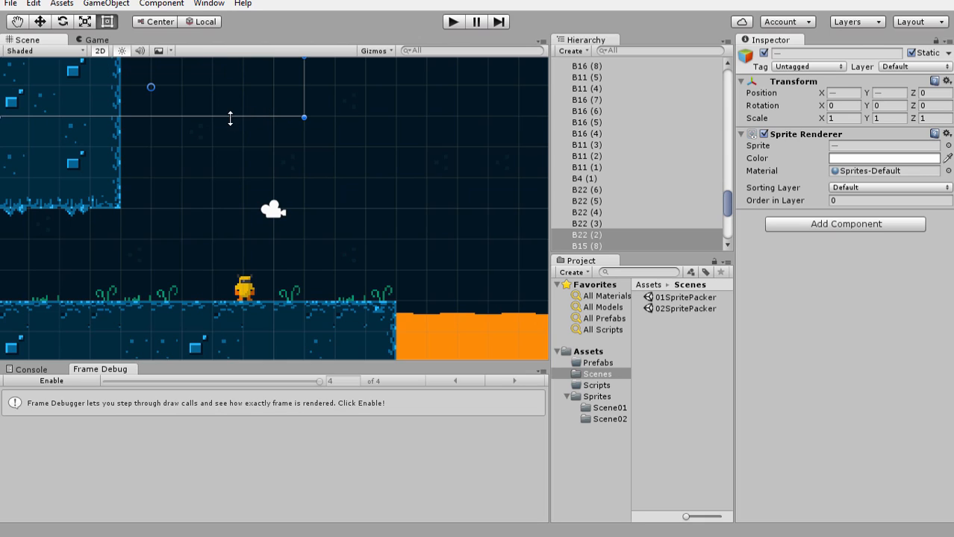
{"action": "left_click", "coordinate": [250, 131], "text": "ctrl"}
{"action": "left_click", "coordinate": [200, 163], "text": "ctrl"}
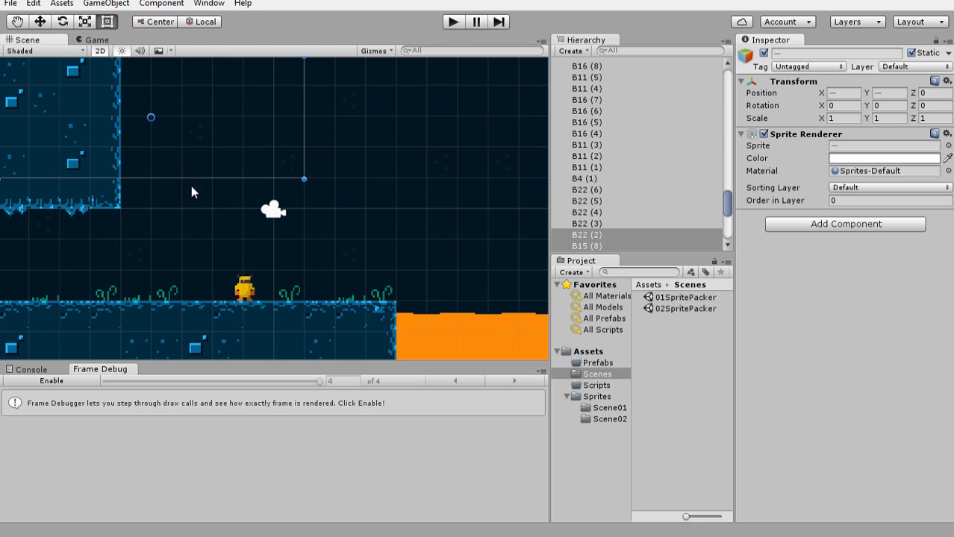
{"action": "left_click", "coordinate": [167, 199], "text": "ctrl"}
{"action": "left_click", "coordinate": [136, 225], "text": "ctrl"}
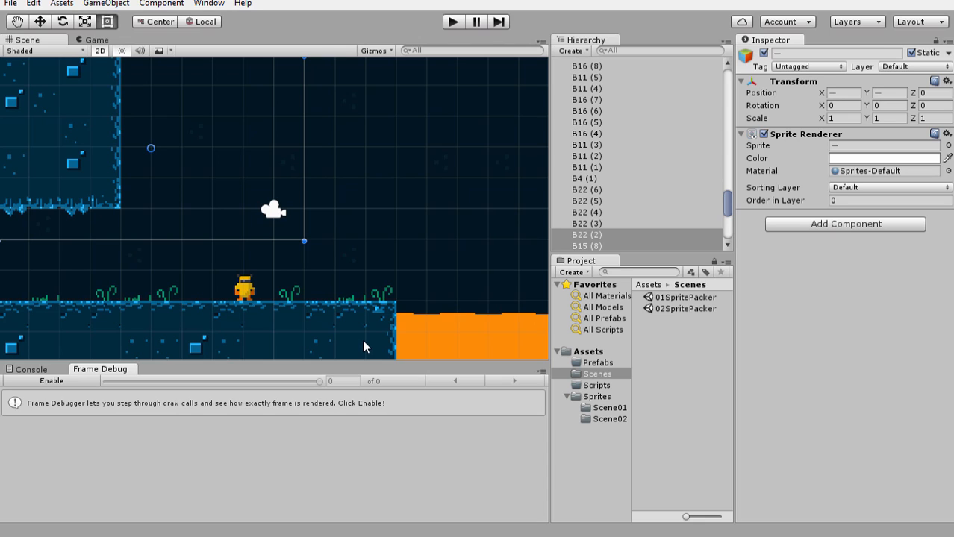
- Inspect the plant tile beside the player and two separate dark background tiles above it
{"action": "left_click", "coordinate": [291, 290]}
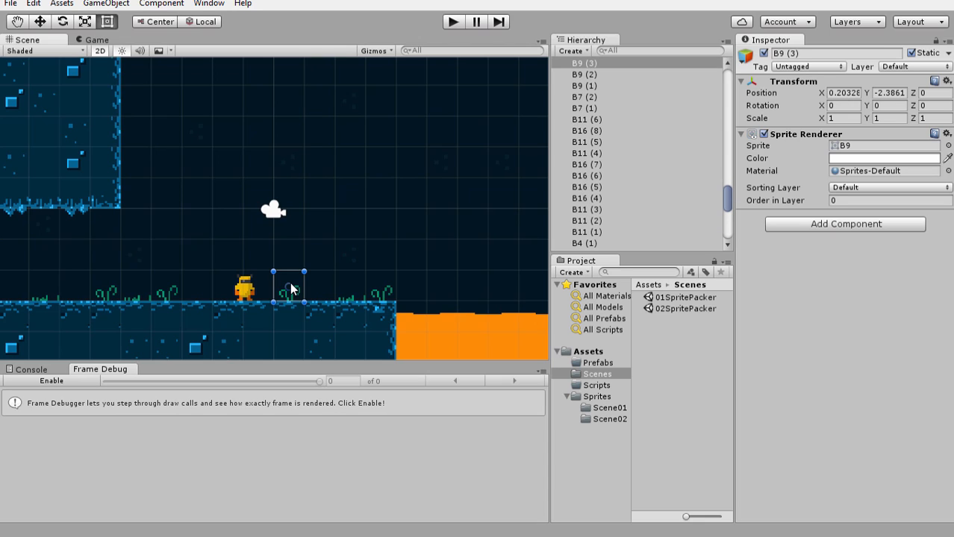
{"action": "left_click", "coordinate": [286, 256]}
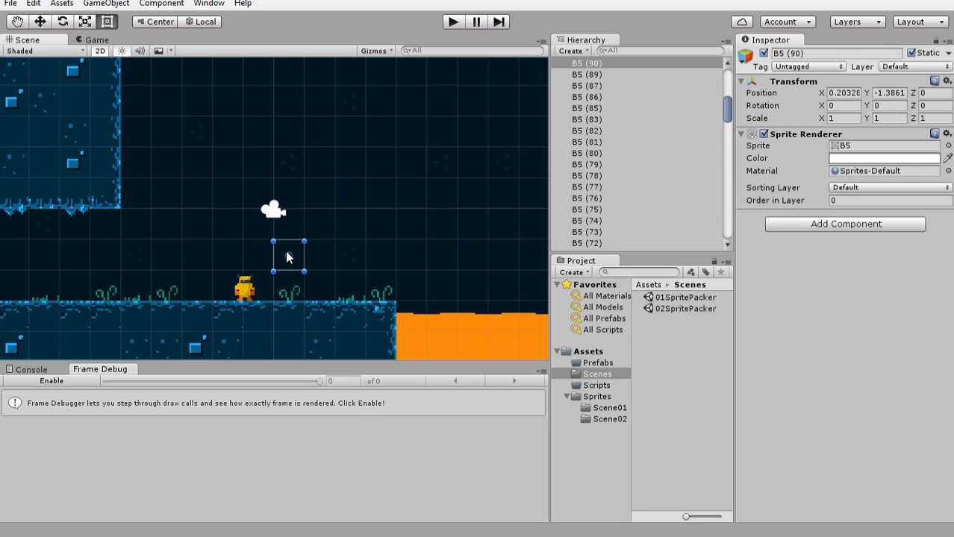
{"action": "left_click", "coordinate": [340, 194]}
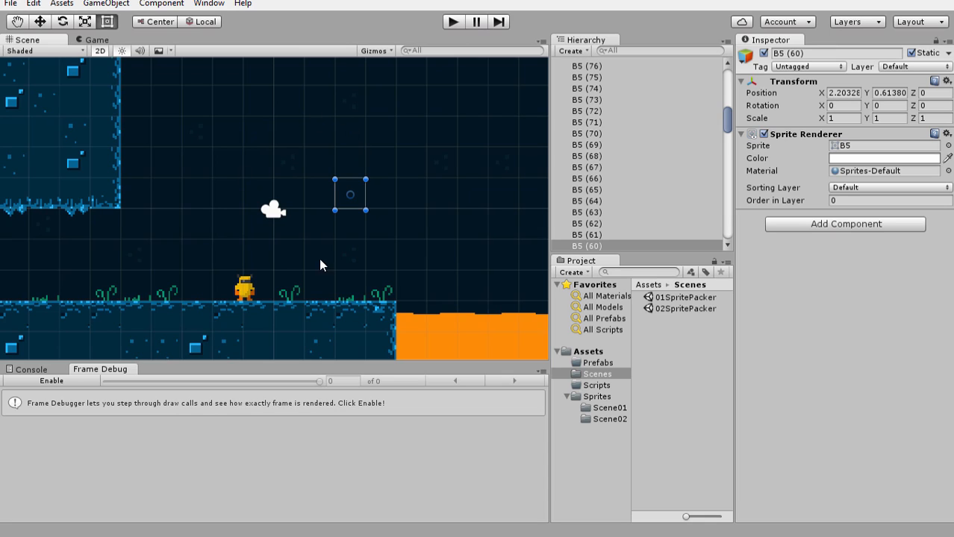
- Select the four curly plant tiles that use the B9 sprite together, finishing with only the one nearest the lava selected
{"action": "left_click", "coordinate": [292, 290]}
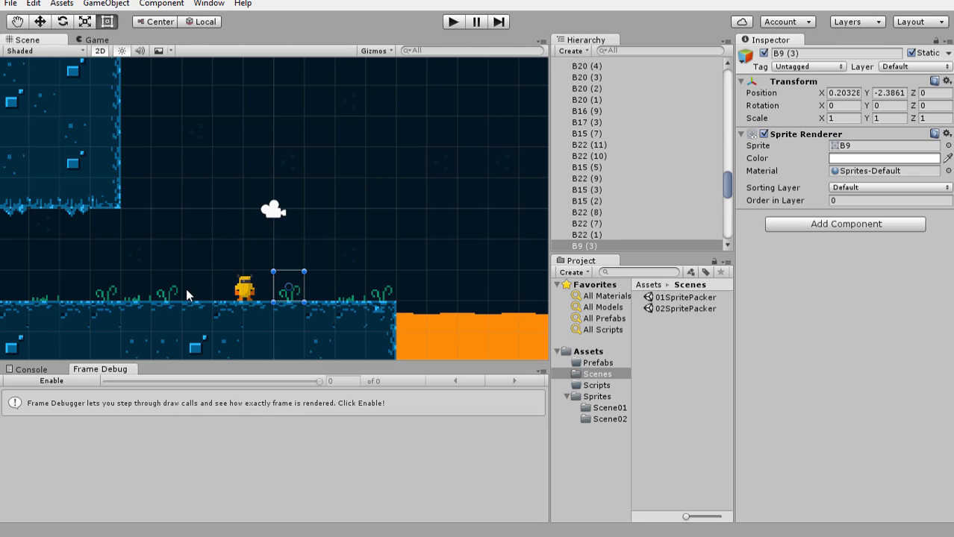
{"action": "left_click", "coordinate": [170, 285], "text": "ctrl"}
{"action": "left_click", "coordinate": [107, 286], "text": "ctrl"}
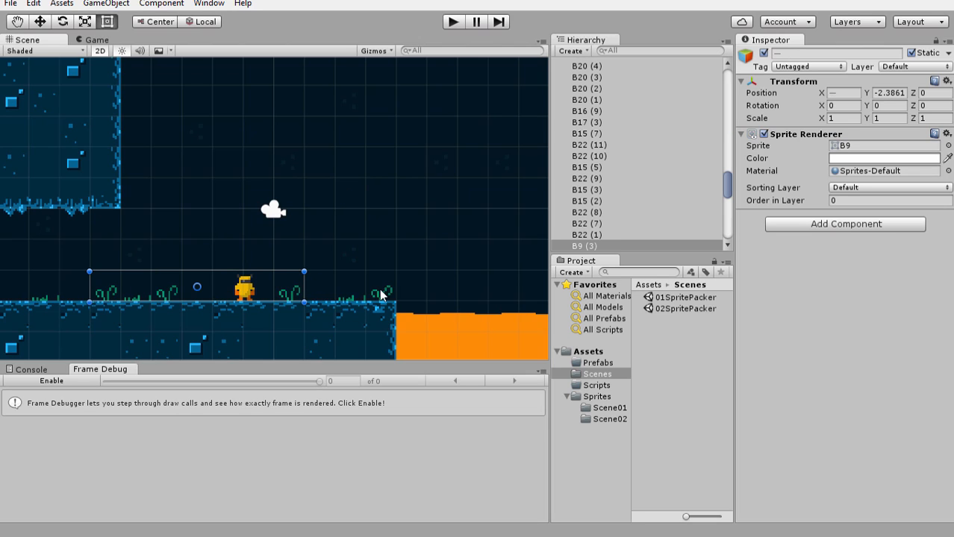
{"action": "left_click", "coordinate": [381, 292], "text": "ctrl"}
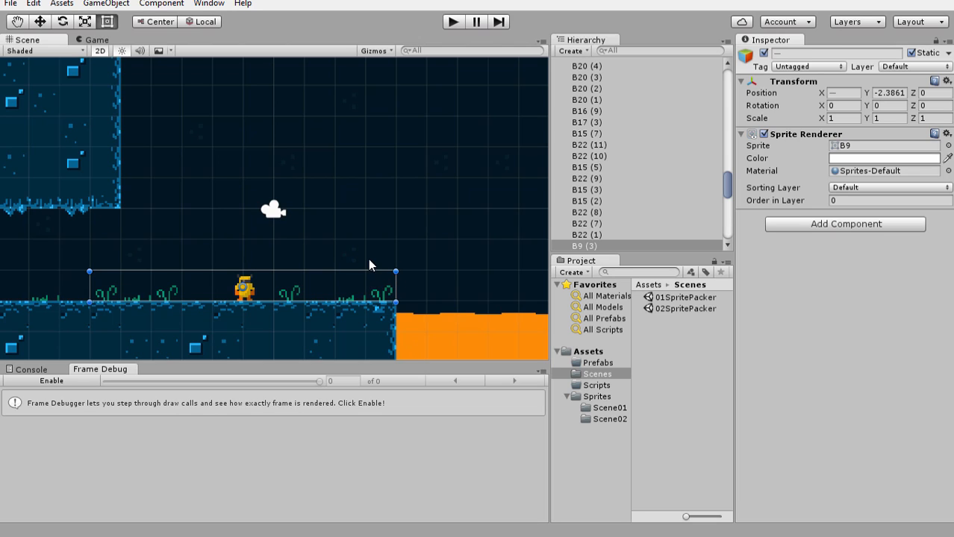
{"action": "left_click", "coordinate": [371, 282]}
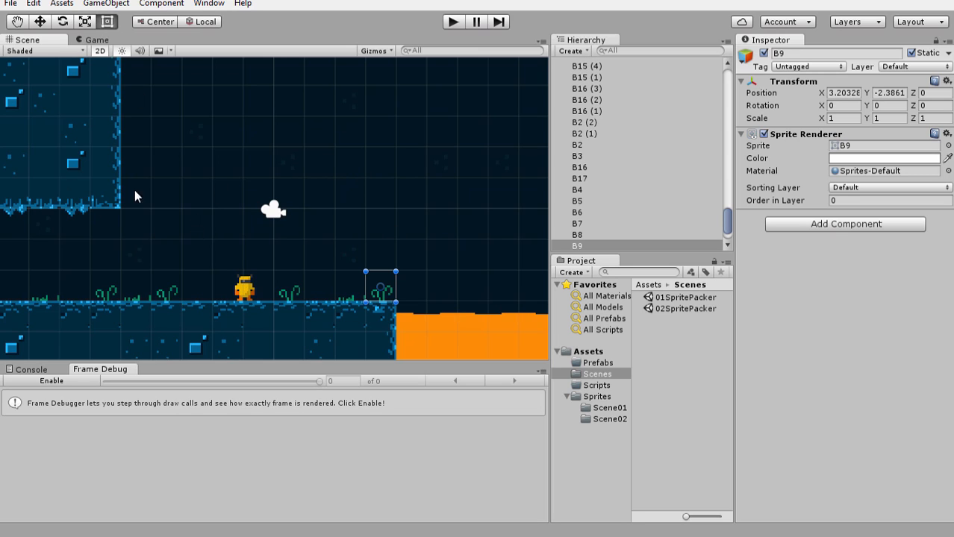
- Compare the Static setting of several background tiles and a plant tile with that of the Player object
{"action": "left_click_drag", "start_coordinate": [289, 161], "coordinate": [291, 110]}
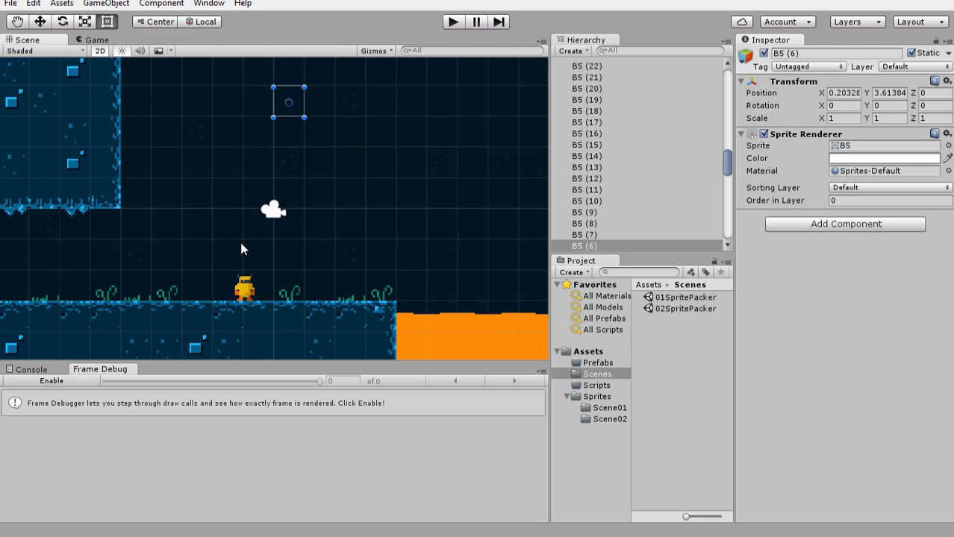
{"action": "left_click", "coordinate": [911, 53]}
{"action": "left_click", "coordinate": [294, 159]}
{"action": "left_click", "coordinate": [256, 166]}
{"action": "left_click", "coordinate": [227, 167]}
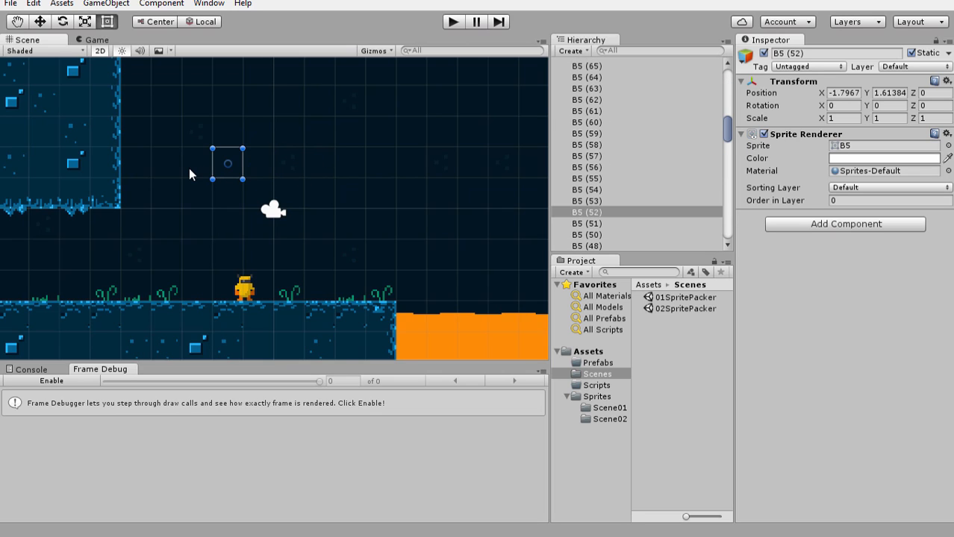
{"action": "left_click", "coordinate": [192, 129]}
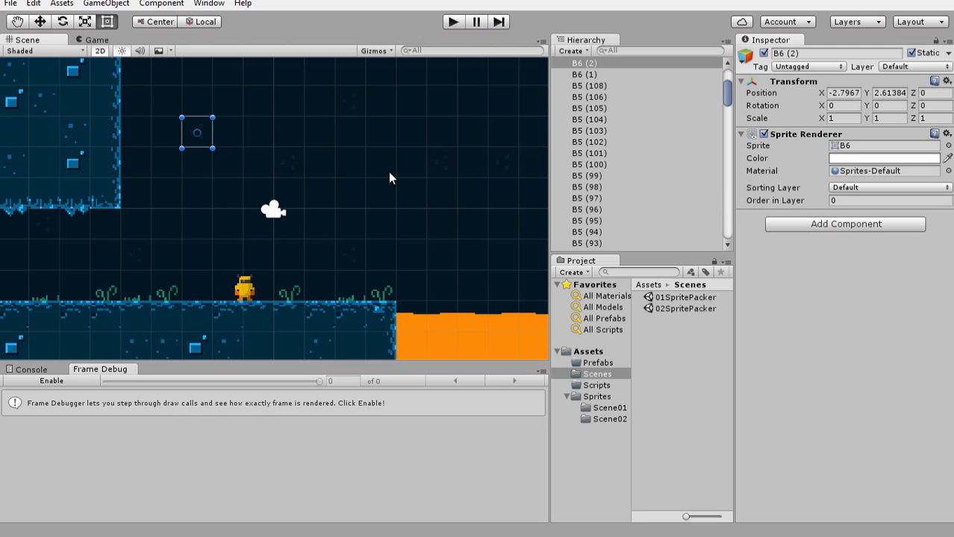
{"action": "left_click", "coordinate": [290, 295]}
{"action": "left_click", "coordinate": [246, 301]}
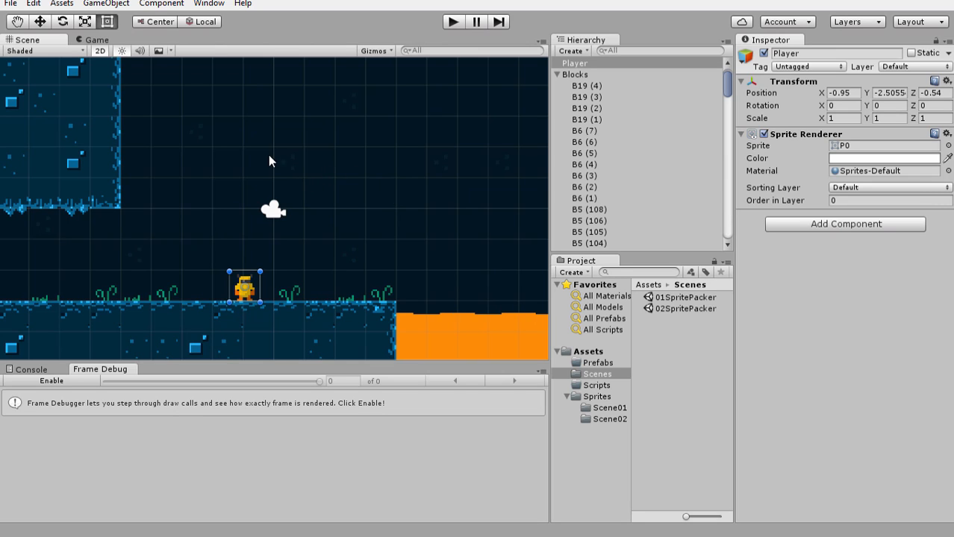
- Open the Player Settings from the Build Settings for PC, Mac & Linux Standalone
{"action": "left_click", "coordinate": [11, 4]}
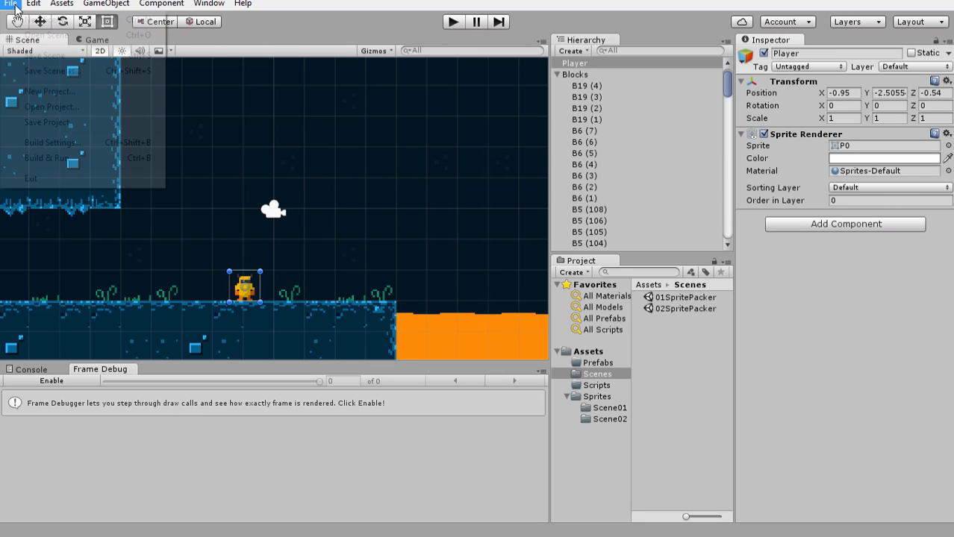
{"action": "left_click", "coordinate": [58, 142]}
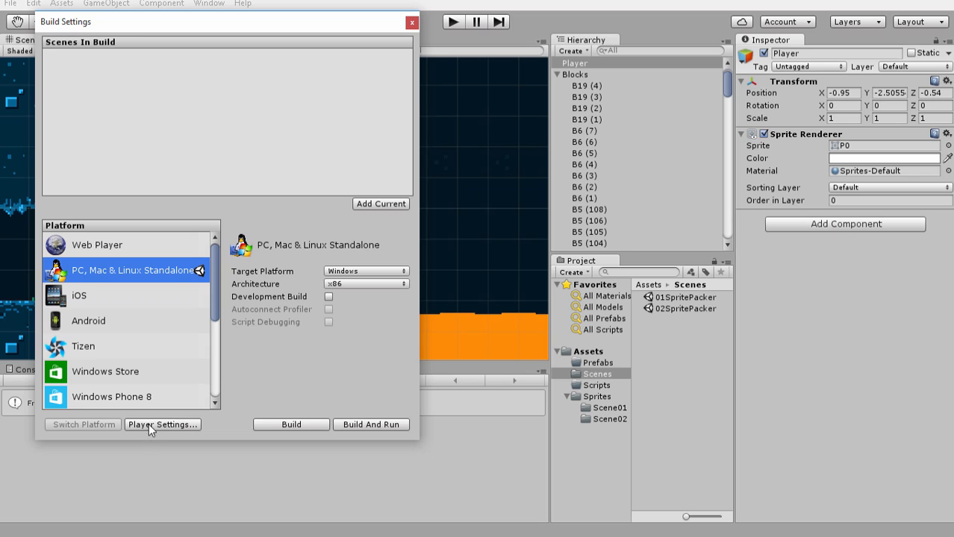
{"action": "left_click", "coordinate": [156, 427]}
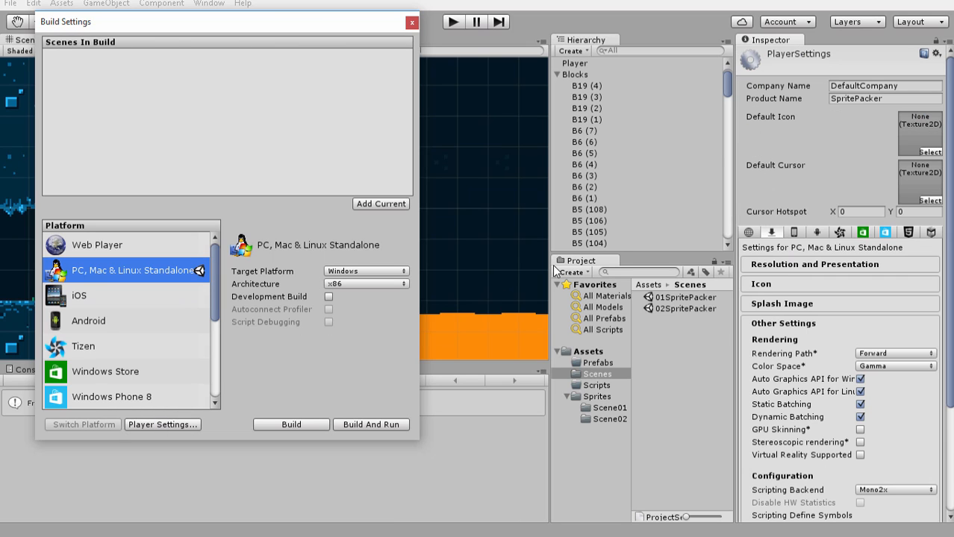
- Switch Static Batching and Dynamic Batching off and back on in the rendering settings, closing the Build Settings when finished
{"action": "left_click", "coordinate": [860, 405]}
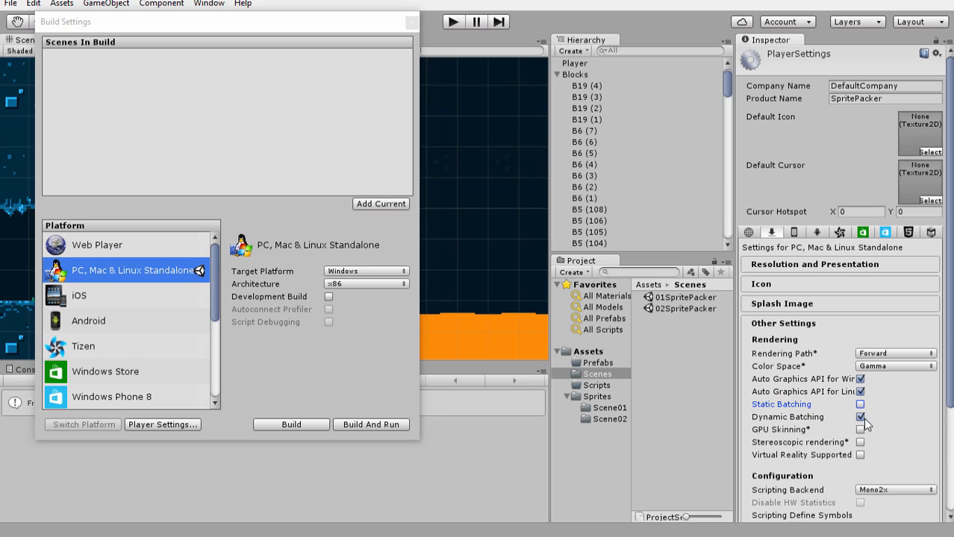
{"action": "left_click", "coordinate": [861, 418]}
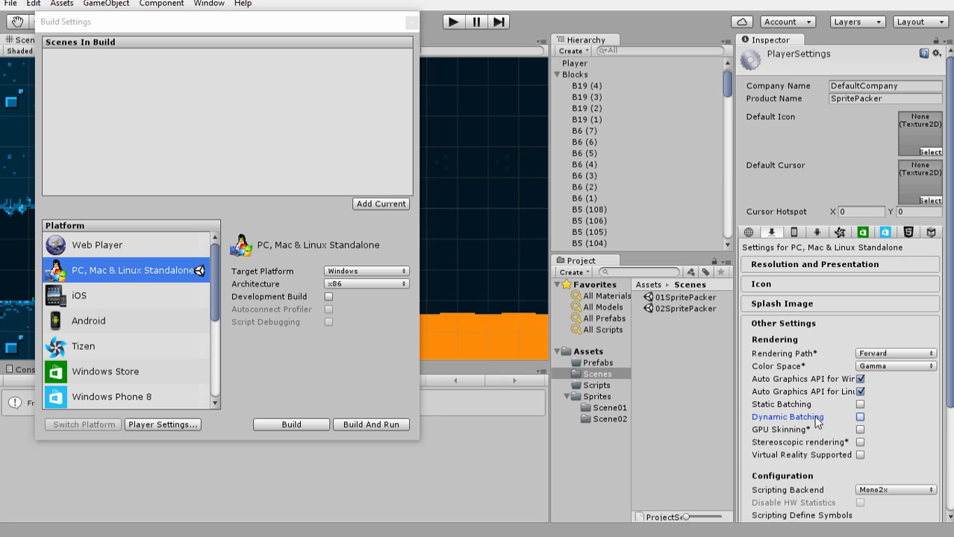
{"action": "left_click", "coordinate": [861, 418]}
{"action": "left_click", "coordinate": [860, 406]}
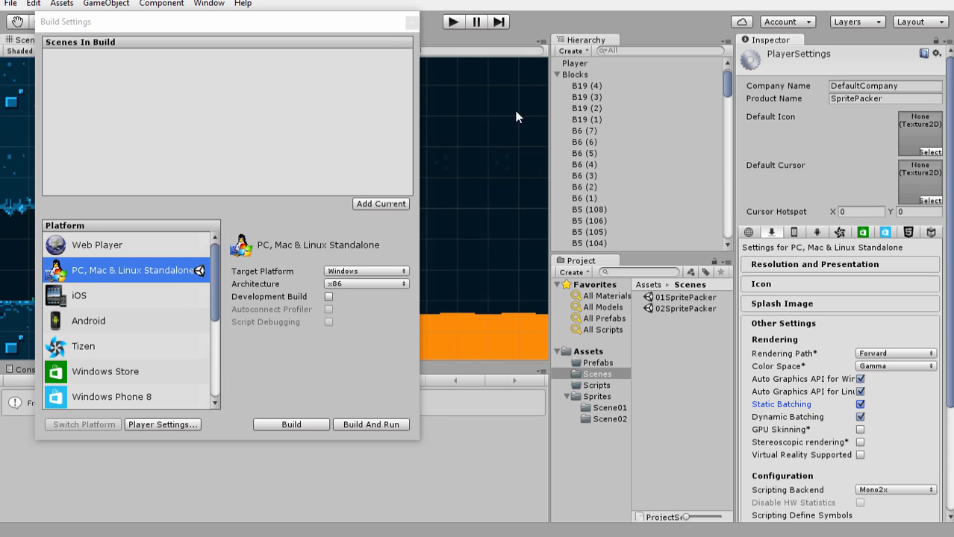
{"action": "left_click", "coordinate": [411, 23]}
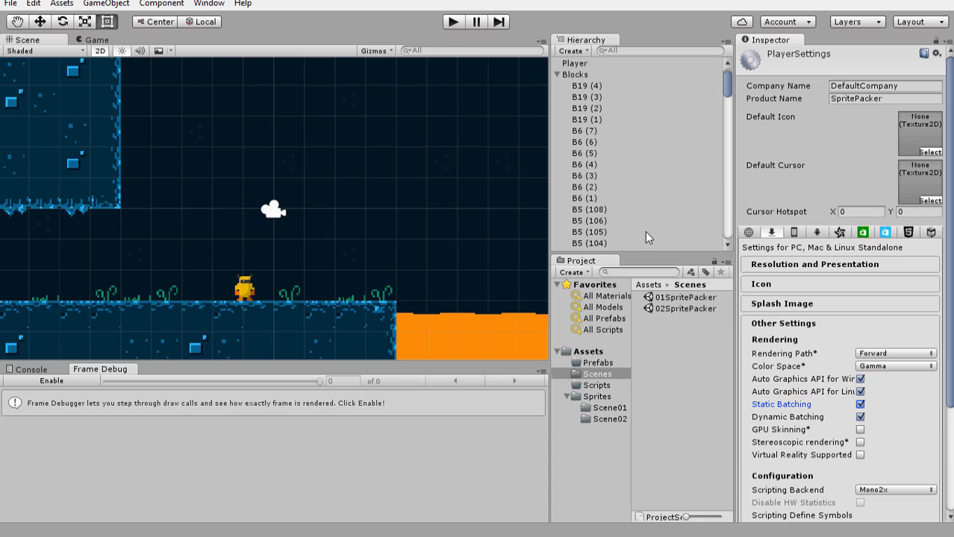
- Select sprites B2 through B18 in the Sprites/Scene01 folder and check their shared Packing Tag
{"action": "left_click", "coordinate": [676, 365]}
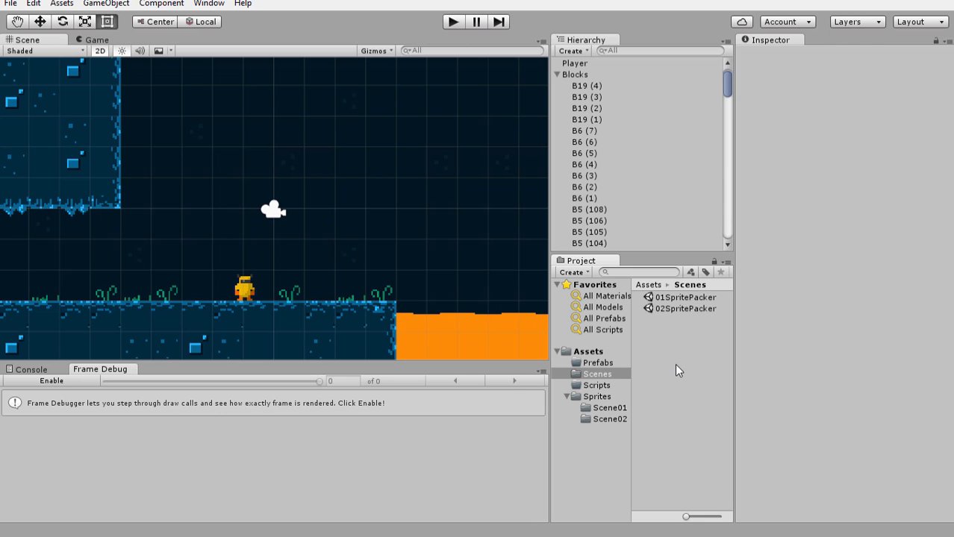
{"action": "left_click", "coordinate": [609, 408]}
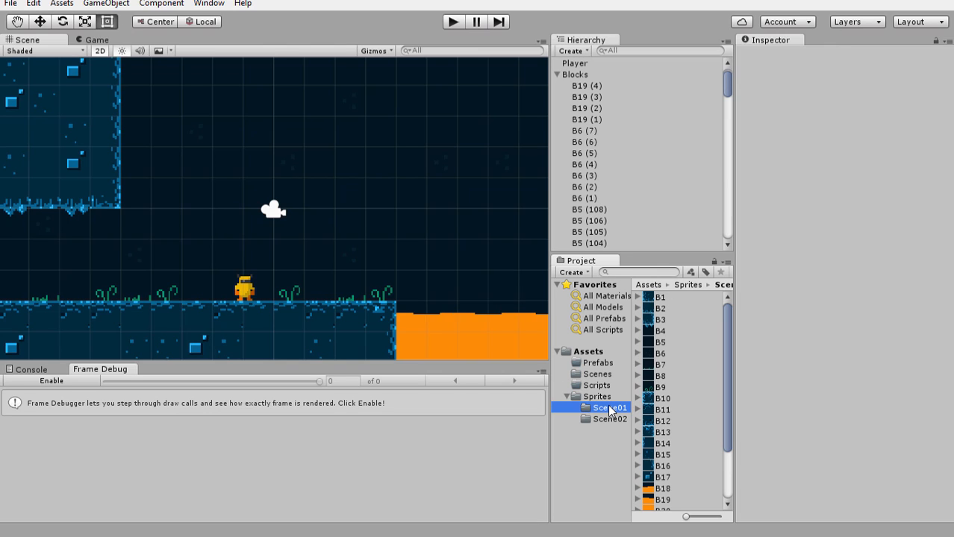
{"action": "left_click", "coordinate": [670, 308]}
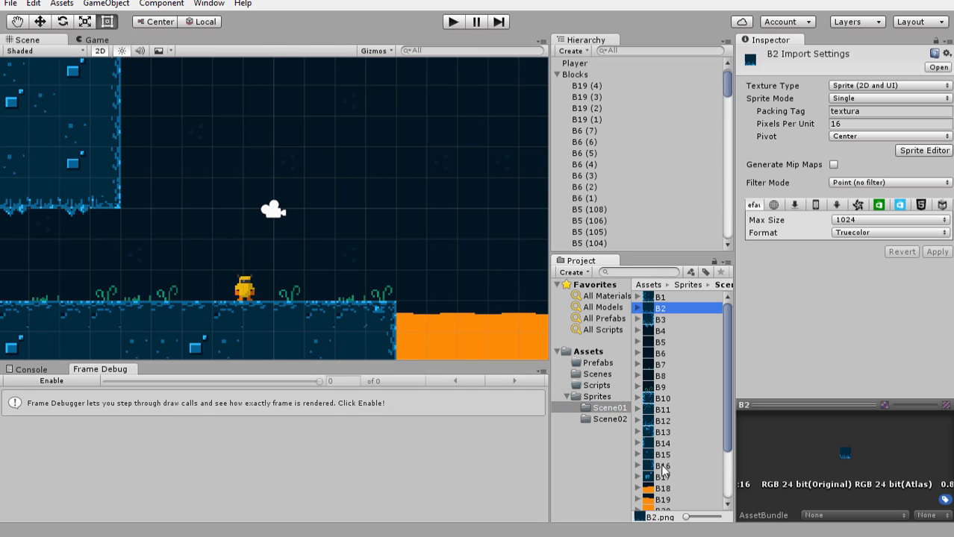
{"action": "left_click", "coordinate": [660, 491], "text": "shift"}
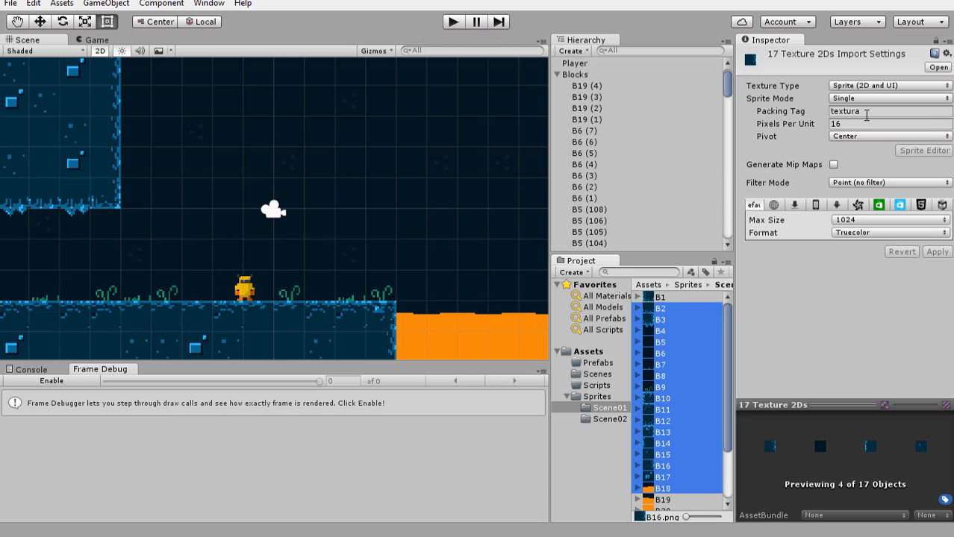
{"action": "left_click", "coordinate": [835, 111]}
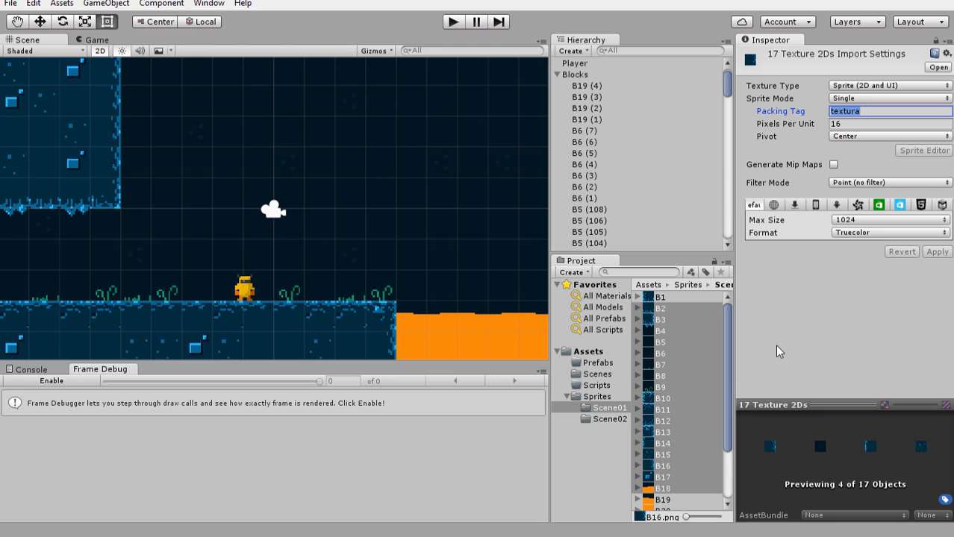
- Review the import settings of sprites B3, B4 and B6 individually to compare their packing tags
{"action": "left_click", "coordinate": [673, 319]}
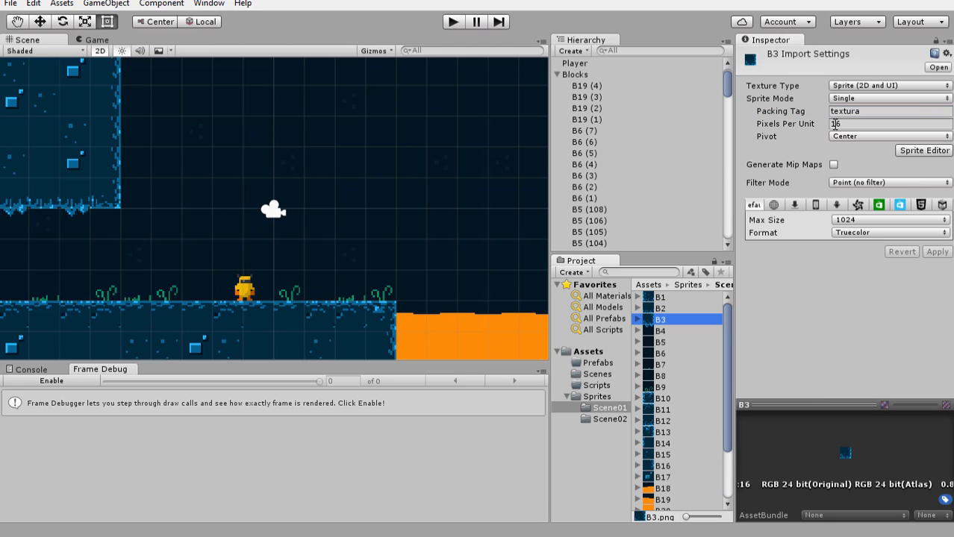
{"action": "left_click", "coordinate": [663, 332]}
{"action": "left_click", "coordinate": [664, 353]}
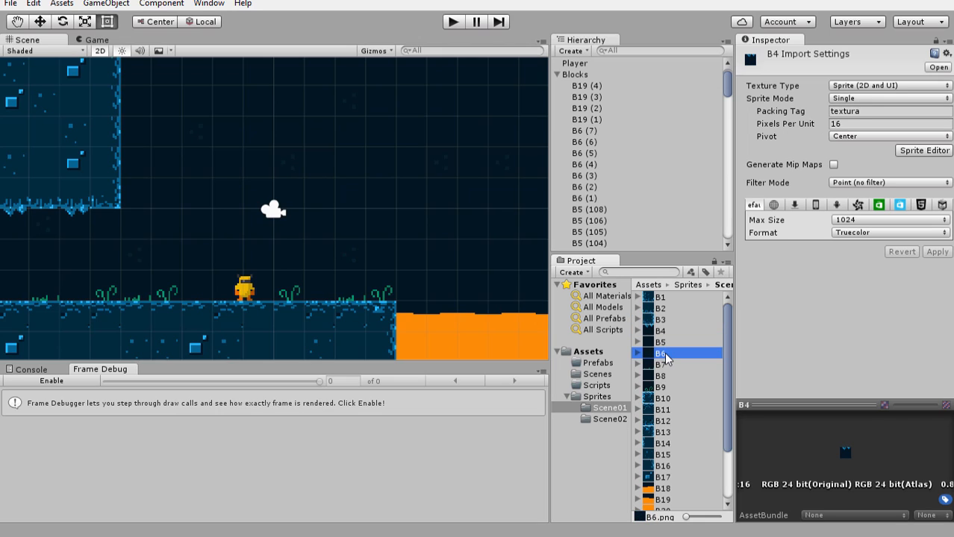
- Check the packing tag of sprite B9, and the shared import settings of sprites B1 through B17
{"action": "left_click", "coordinate": [669, 387]}
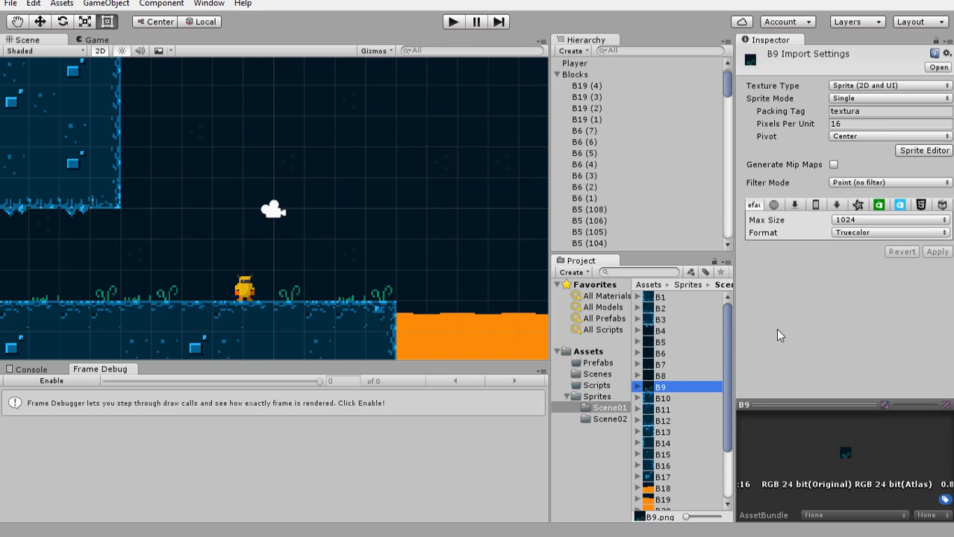
{"action": "left_click", "coordinate": [763, 315]}
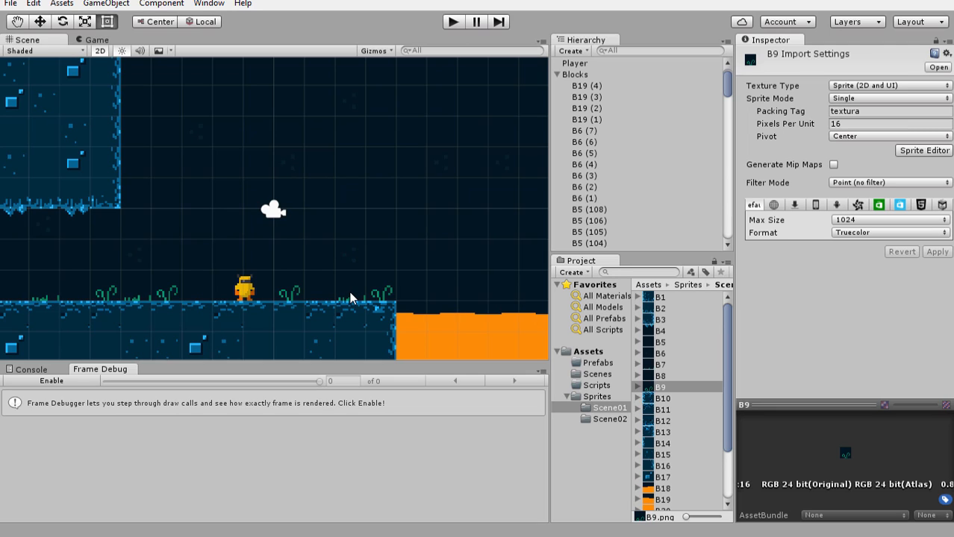
{"action": "left_click", "coordinate": [650, 299]}
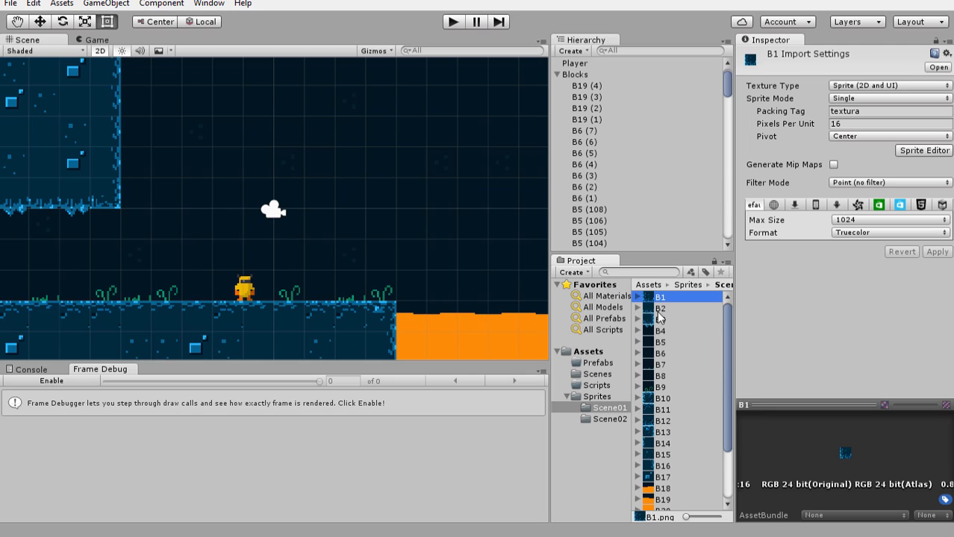
{"action": "left_click", "coordinate": [662, 478], "text": "shift"}
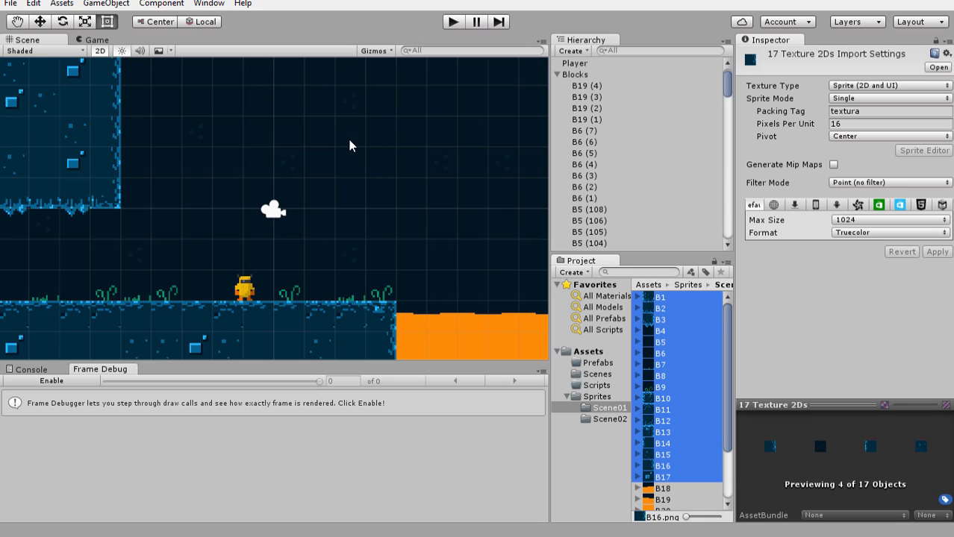
- Review the shared packing tag of sprites B18 through B22, and that of sprites B4 through B14
{"action": "scroll", "coordinate": [673, 357], "scroll_direction": "down", "scroll_amount": 3}
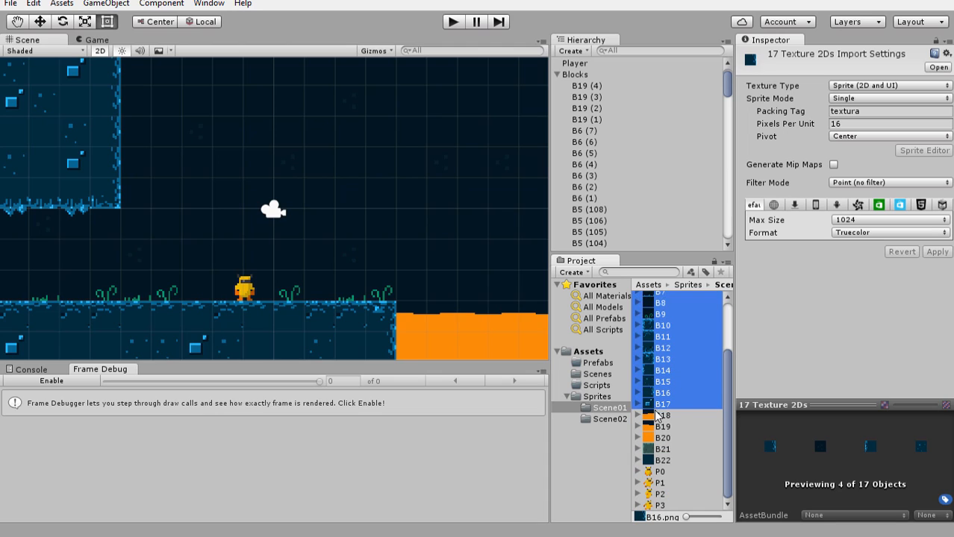
{"action": "left_click", "coordinate": [660, 415]}
{"action": "left_click", "coordinate": [663, 459], "text": "shift"}
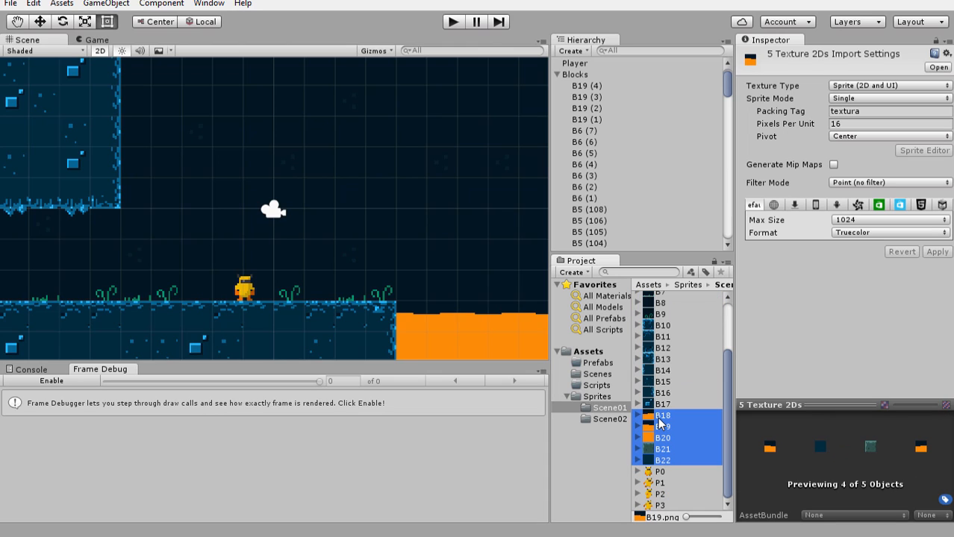
{"action": "left_click", "coordinate": [662, 370]}
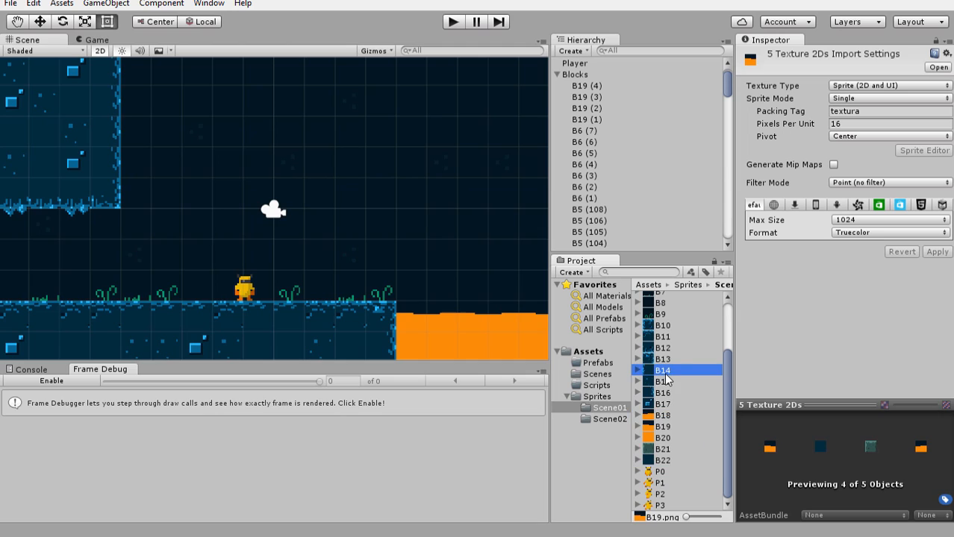
{"action": "scroll", "coordinate": [663, 343], "scroll_direction": "up", "scroll_amount": 3}
{"action": "left_click", "coordinate": [661, 334], "text": "shift"}
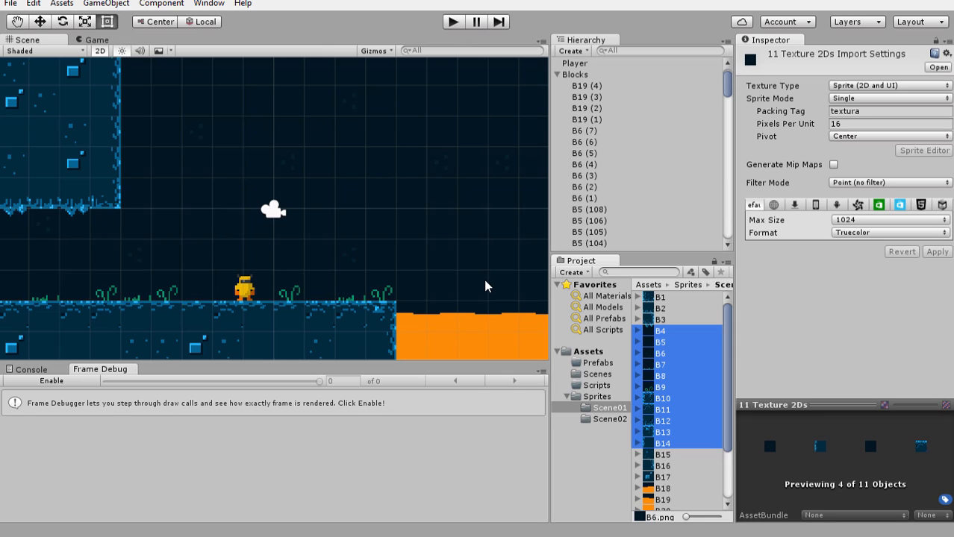
{"action": "left_click", "coordinate": [751, 337]}
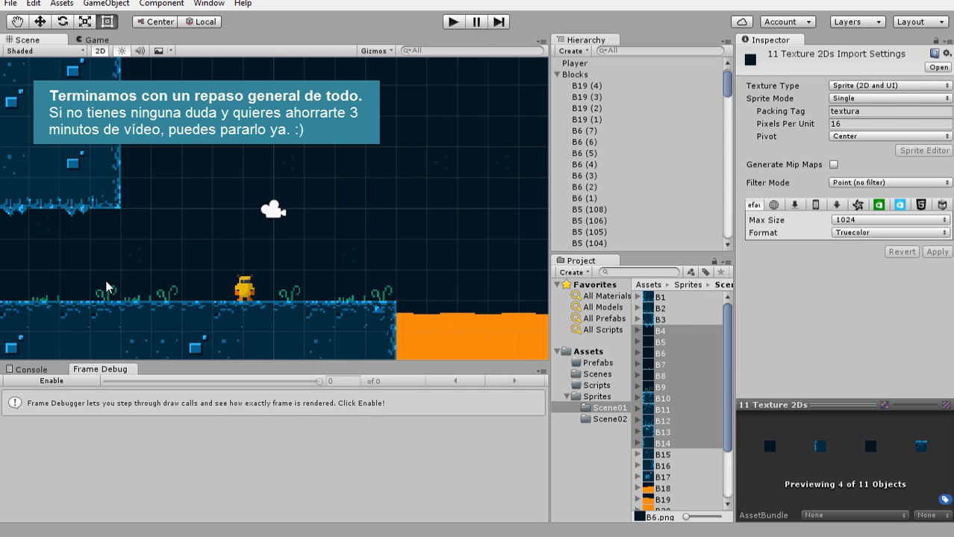
- Inspect the plant tiles on the ground around the player and the dark B5 background tiles above them in the scene
{"action": "left_click", "coordinate": [164, 290]}
{"action": "left_click", "coordinate": [256, 290]}
{"action": "left_click", "coordinate": [291, 288]}
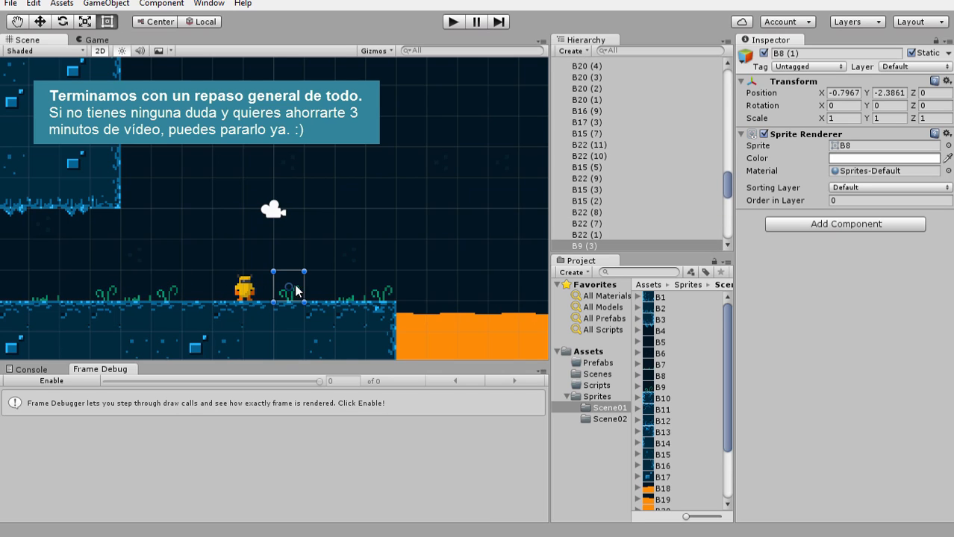
{"action": "left_click", "coordinate": [320, 288]}
{"action": "left_click", "coordinate": [352, 286]}
{"action": "left_click", "coordinate": [377, 288]}
{"action": "left_click", "coordinate": [377, 261]}
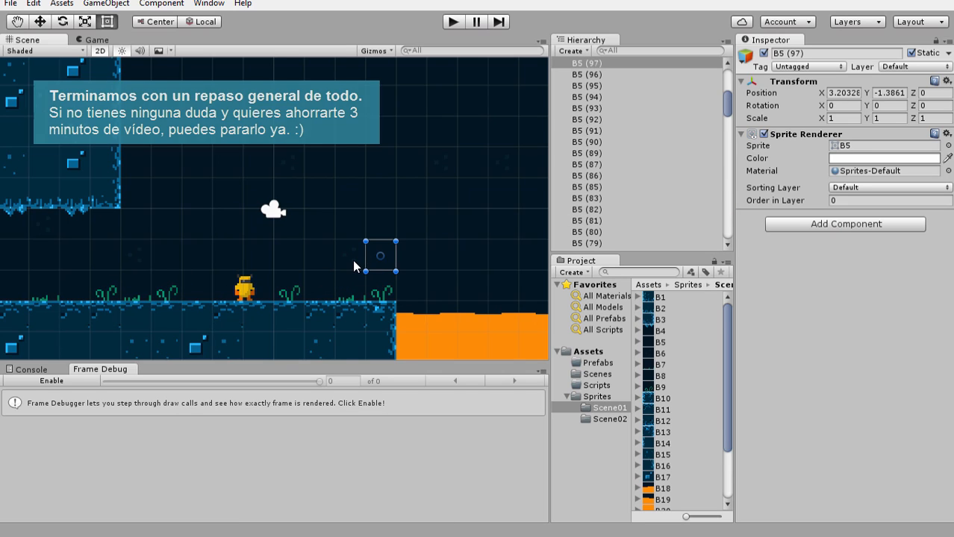
{"action": "left_click", "coordinate": [352, 260]}
{"action": "left_click", "coordinate": [316, 262]}
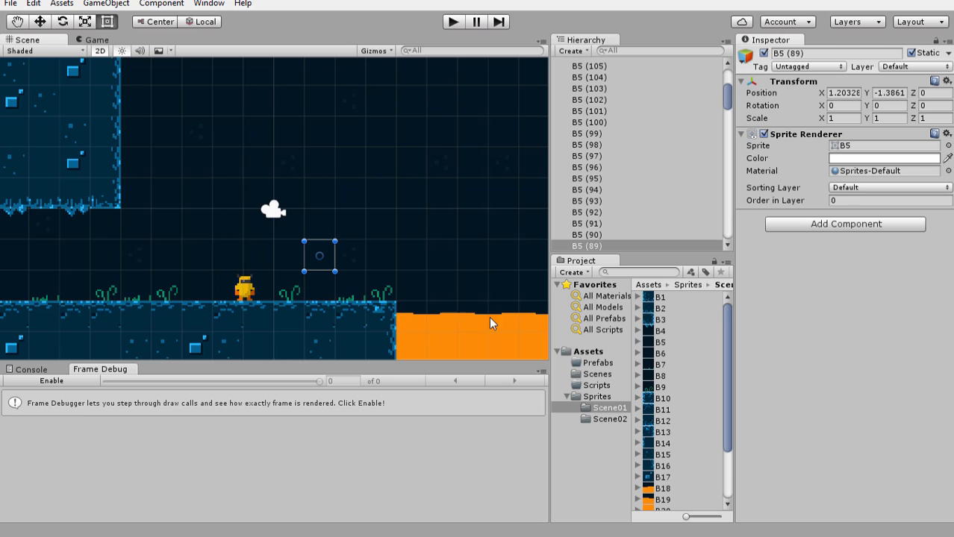
- Preview the Game view, return to the Scene view, and compare adjacent B16 wall and B5 background tiles along the upper wall's edge
{"action": "left_click", "coordinate": [86, 40]}
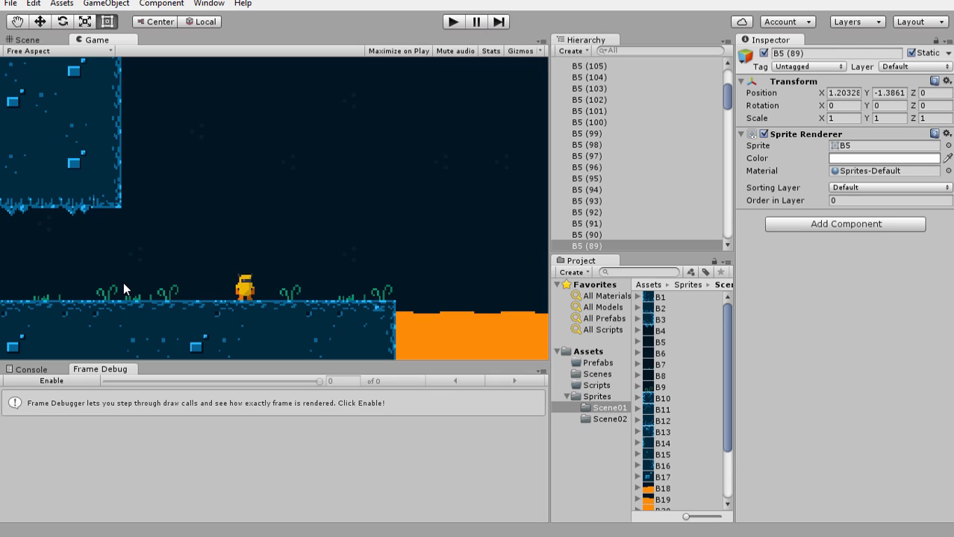
{"action": "left_click", "coordinate": [30, 39]}
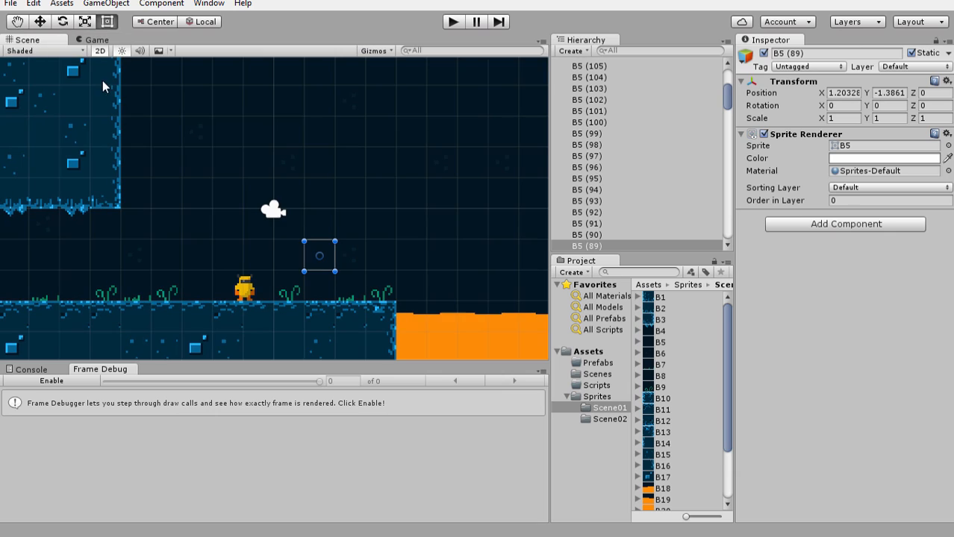
{"action": "left_click", "coordinate": [126, 72]}
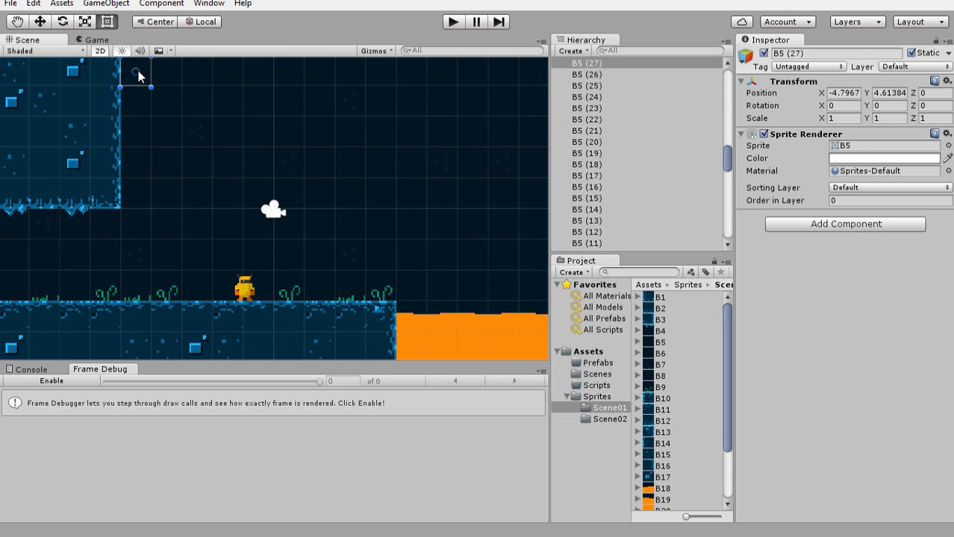
{"action": "left_click", "coordinate": [104, 104]}
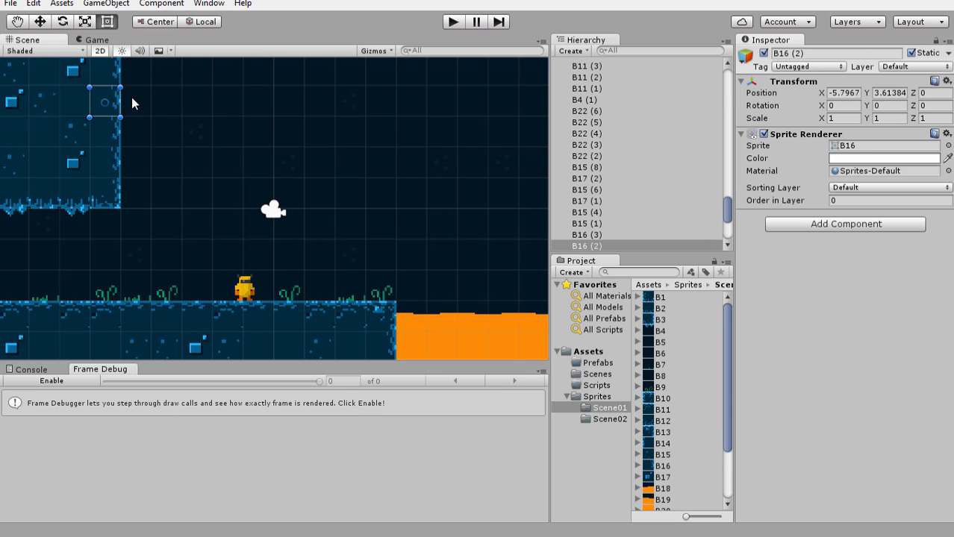
{"action": "left_click", "coordinate": [138, 101]}
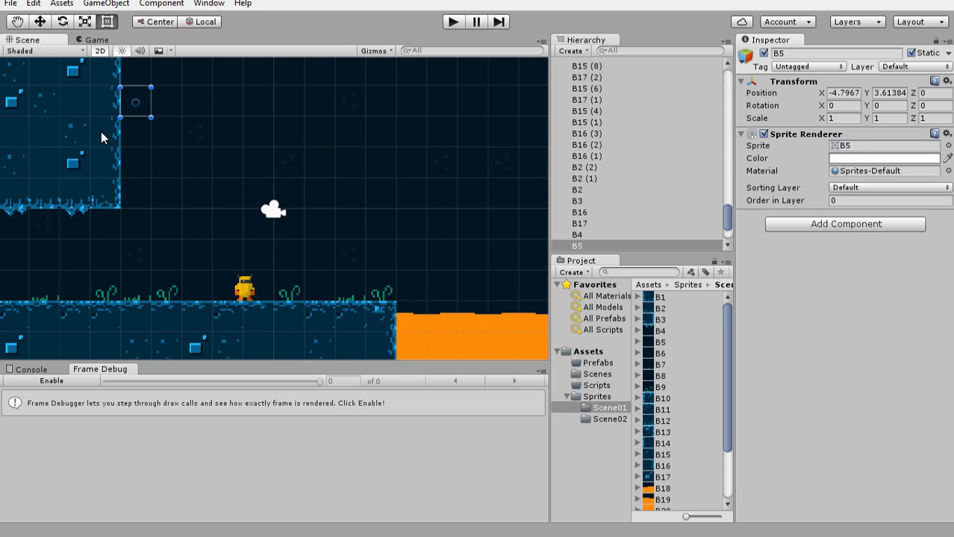
{"action": "left_click", "coordinate": [103, 132]}
{"action": "left_click", "coordinate": [133, 135]}
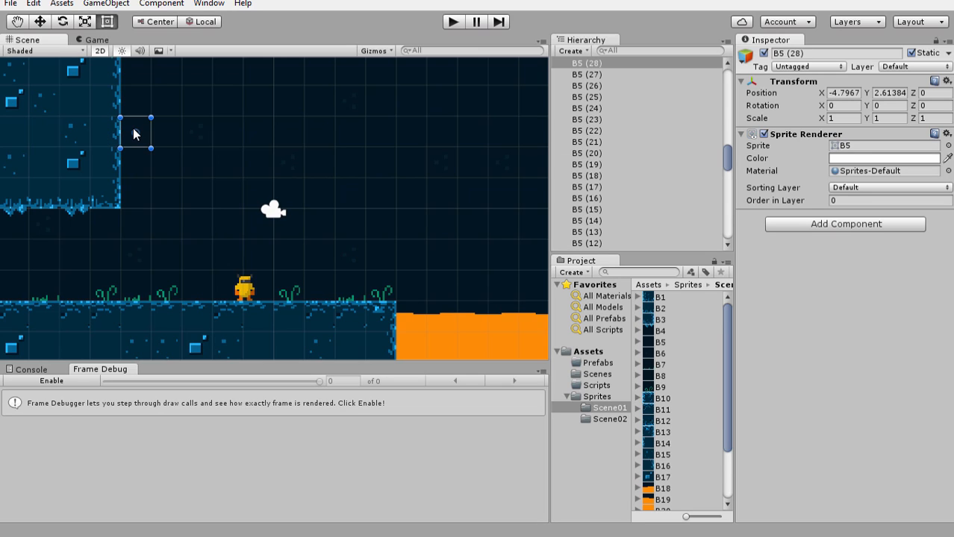
- Inspect the column of B16 tiles forming the edge of the upper wall, one by one
{"action": "left_click", "coordinate": [98, 73]}
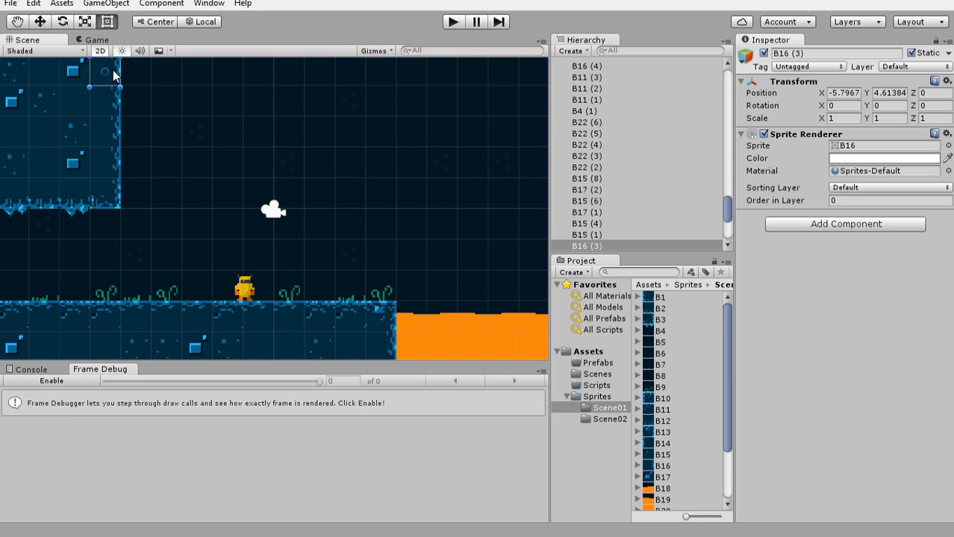
{"action": "left_click", "coordinate": [107, 100]}
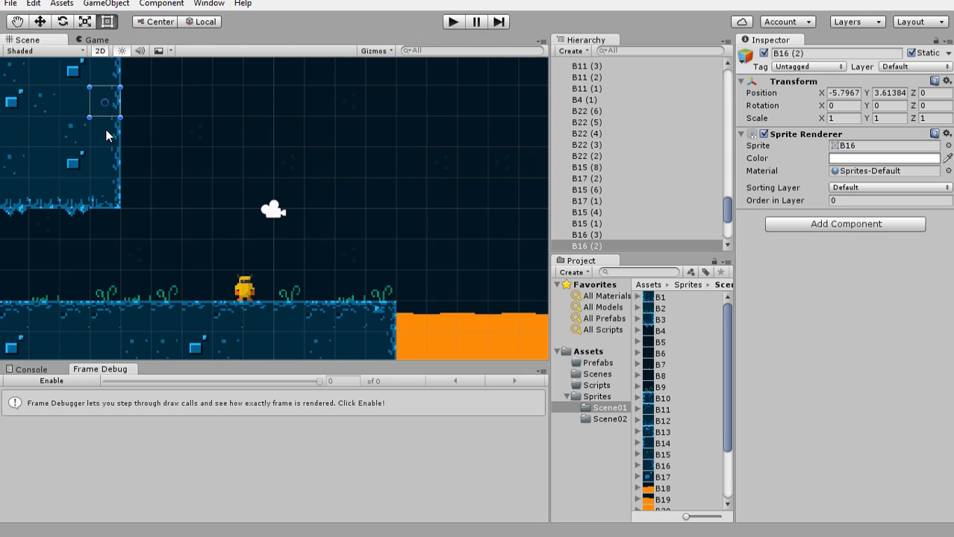
{"action": "left_click", "coordinate": [106, 131]}
{"action": "left_click", "coordinate": [108, 163]}
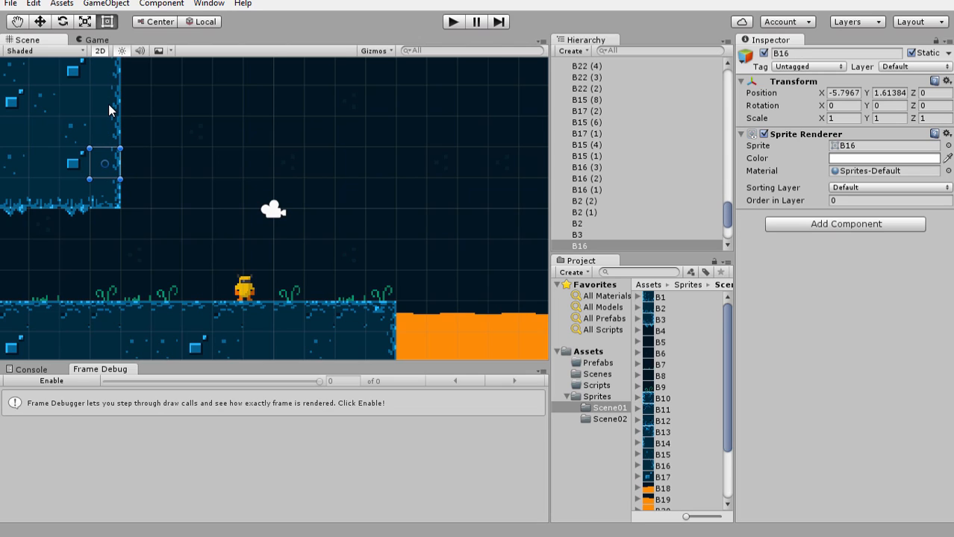
{"action": "left_click", "coordinate": [106, 135]}
{"action": "left_click", "coordinate": [109, 169]}
{"action": "left_click", "coordinate": [105, 132]}
{"action": "left_click", "coordinate": [105, 98]}
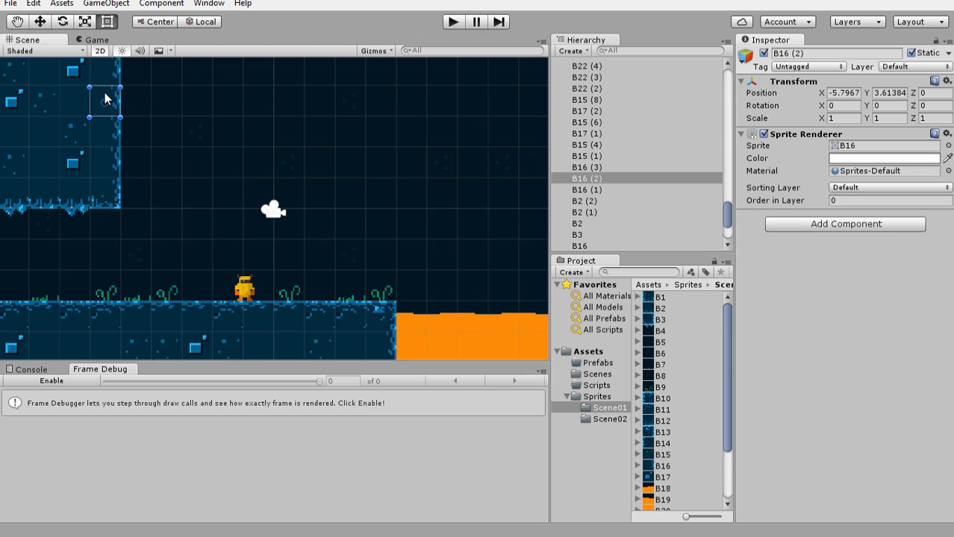
- Inspect the column of B5 background tiles beside the upper wall, and recheck the B16 edge tiles
{"action": "left_click", "coordinate": [132, 73]}
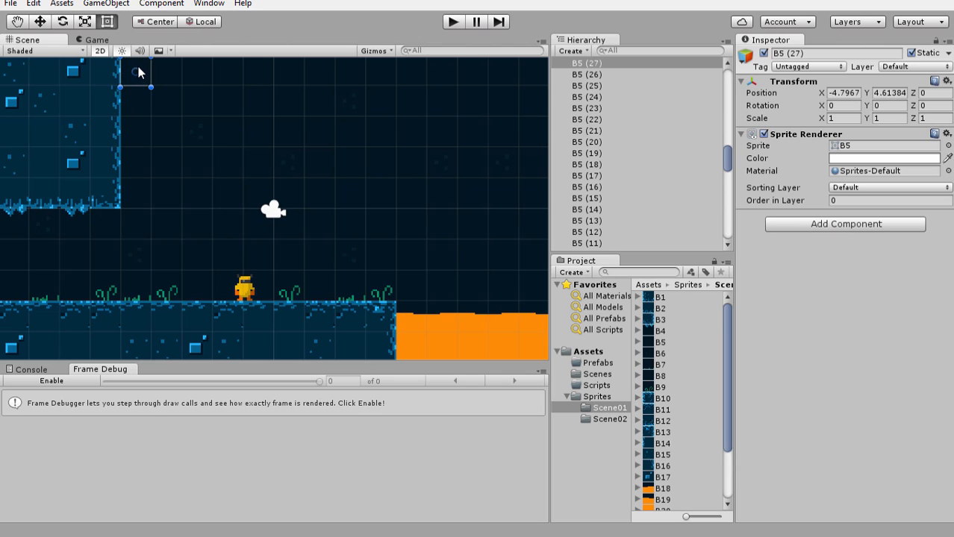
{"action": "left_click", "coordinate": [138, 103]}
{"action": "left_click", "coordinate": [141, 132]}
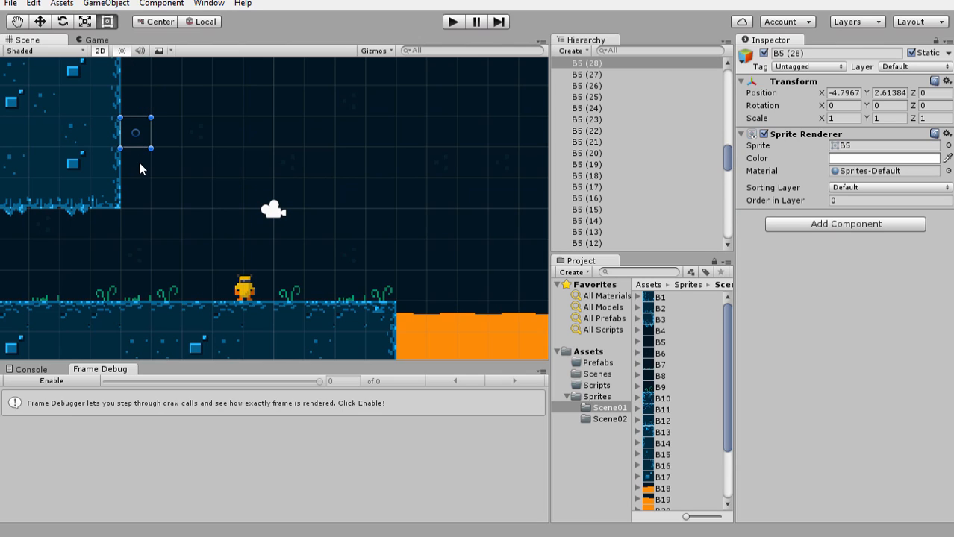
{"action": "left_click", "coordinate": [138, 161]}
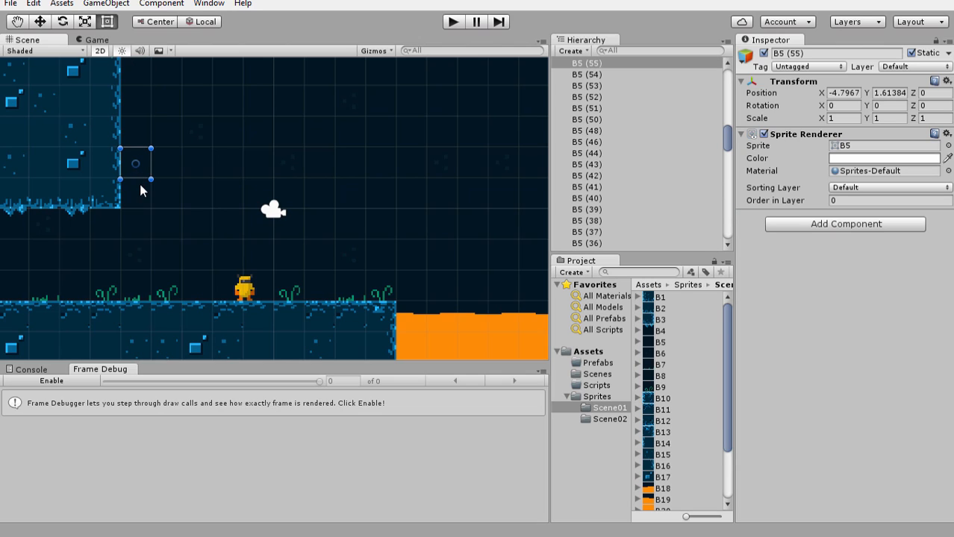
{"action": "left_click", "coordinate": [139, 102]}
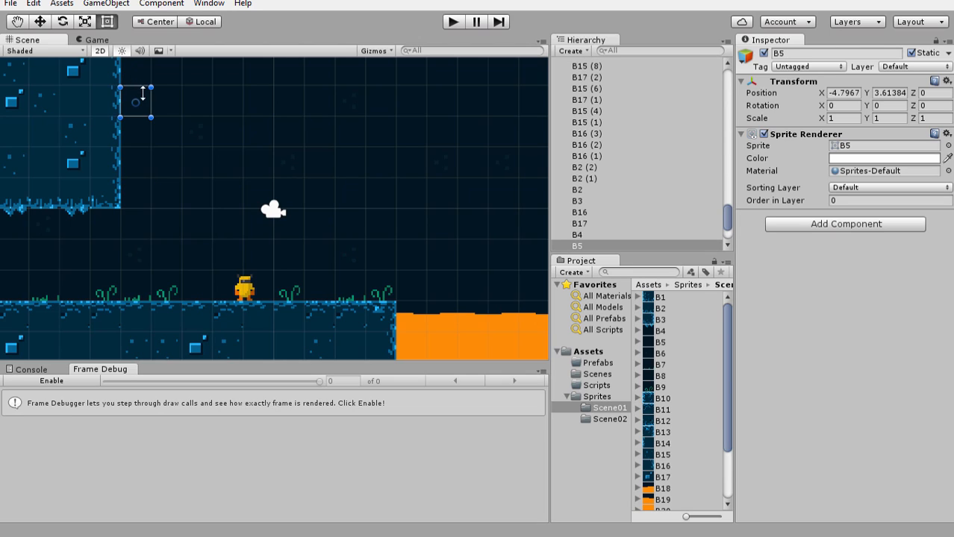
{"action": "left_click", "coordinate": [143, 132]}
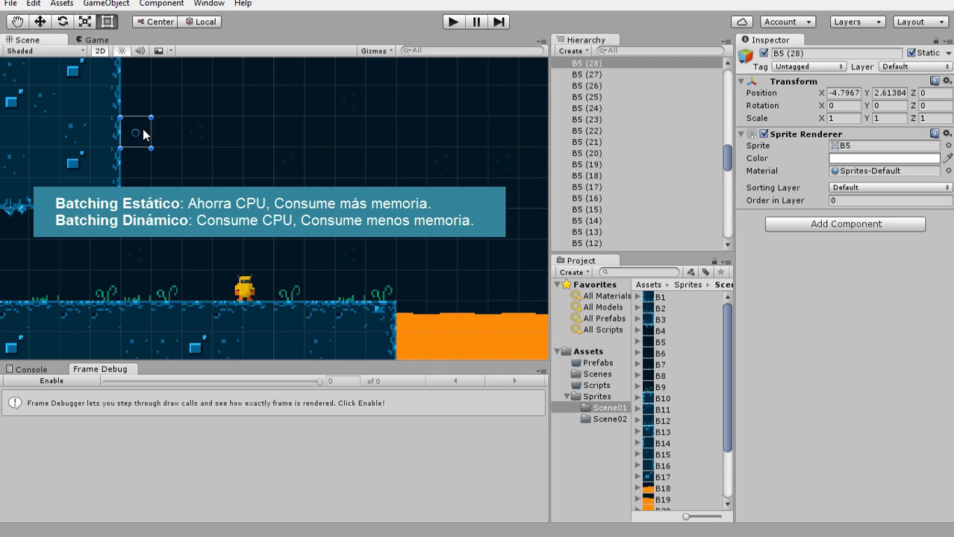
{"action": "left_click", "coordinate": [106, 99]}
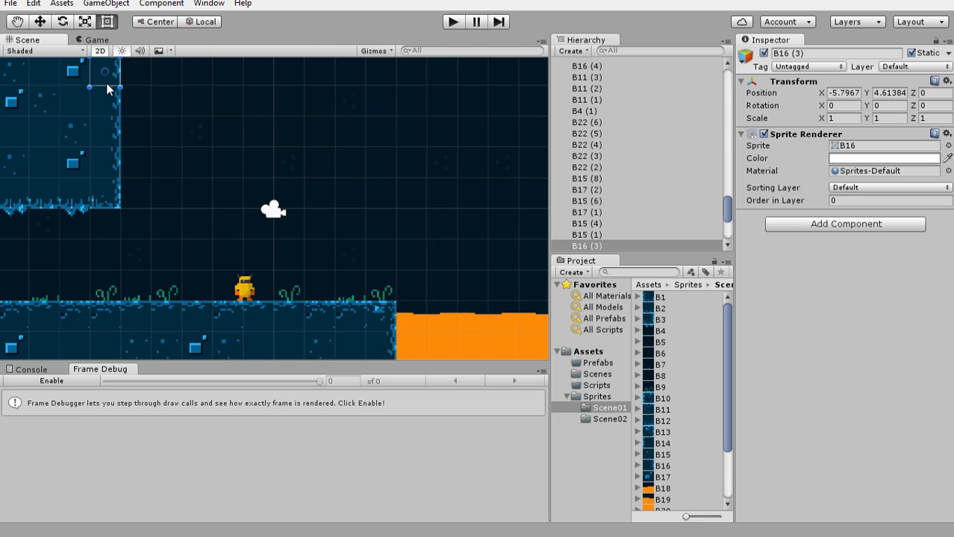
{"action": "left_click", "coordinate": [104, 164]}
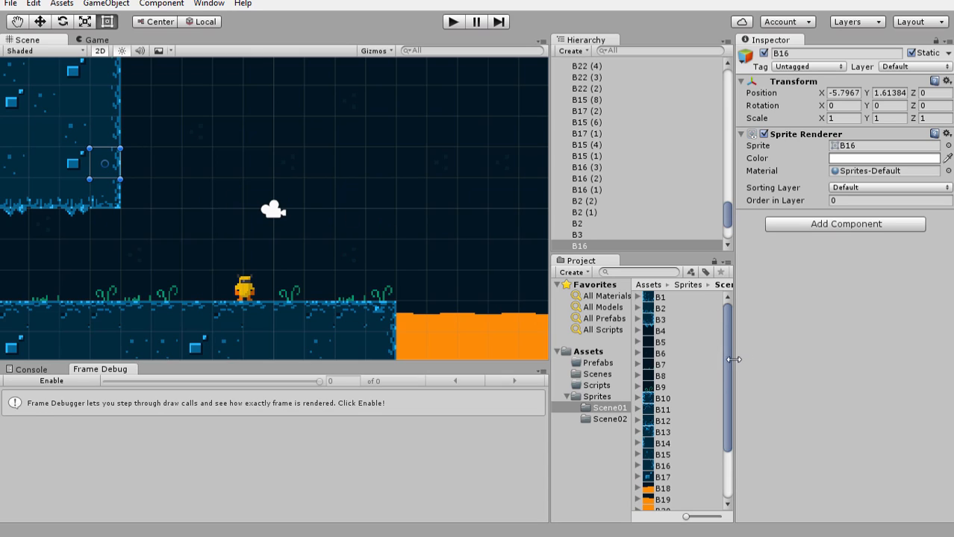
- Open the Sprite Packer, review its atlas, page and packing policy options, and close it
{"action": "left_click", "coordinate": [206, 4]}
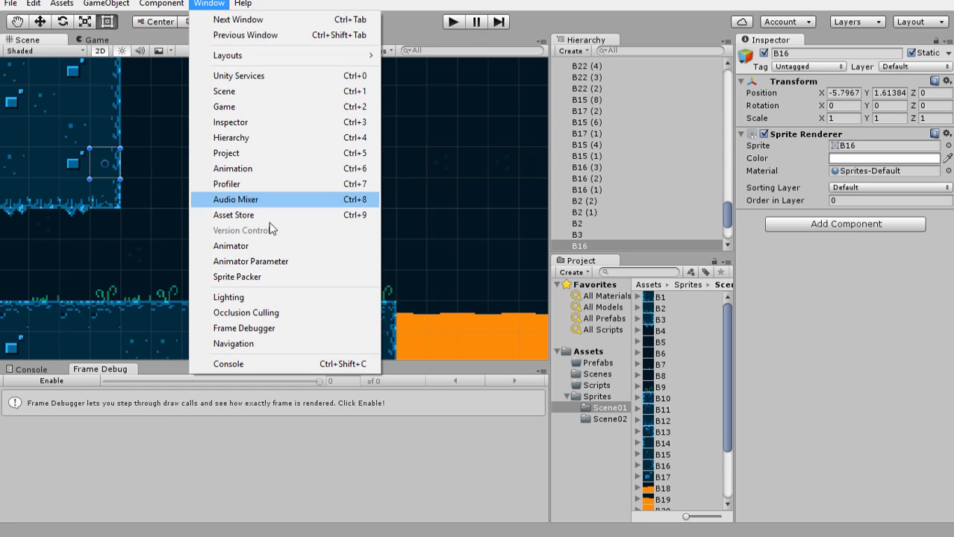
{"action": "left_click", "coordinate": [237, 277]}
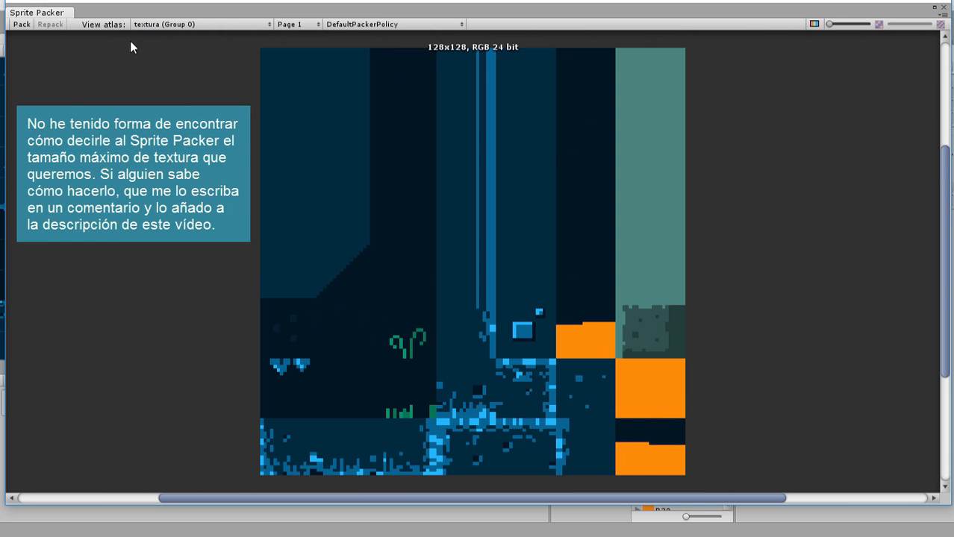
{"action": "left_click", "coordinate": [159, 25]}
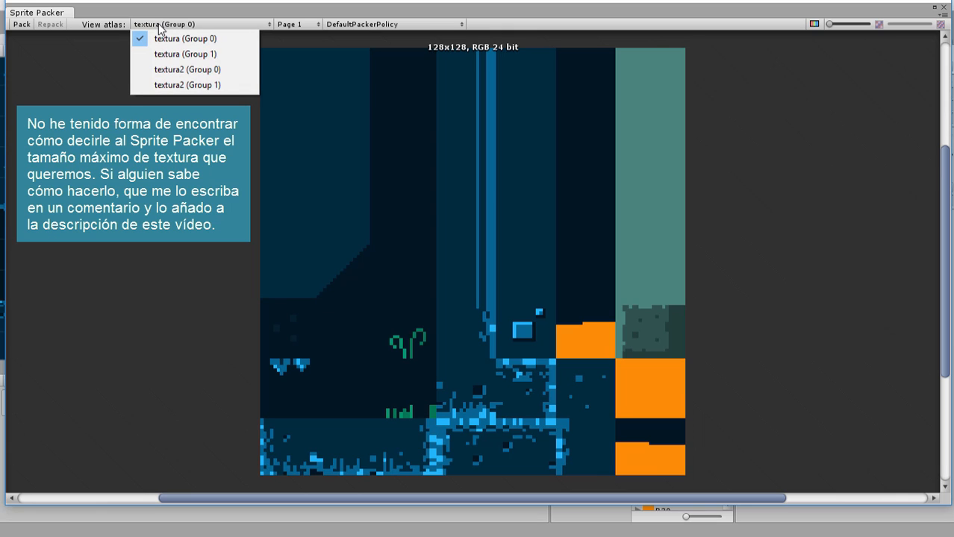
{"action": "left_click", "coordinate": [290, 26]}
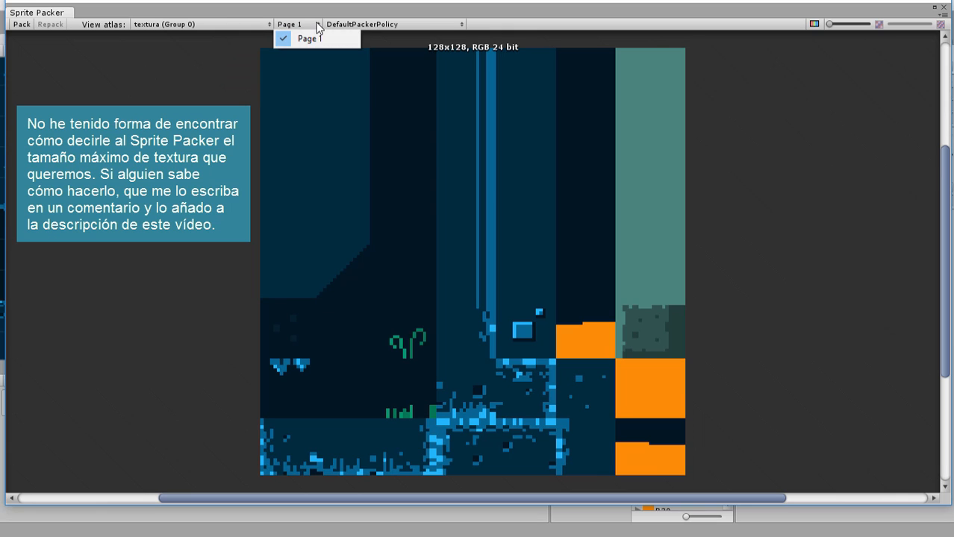
{"action": "left_click", "coordinate": [343, 22]}
{"action": "left_click", "coordinate": [345, 25]}
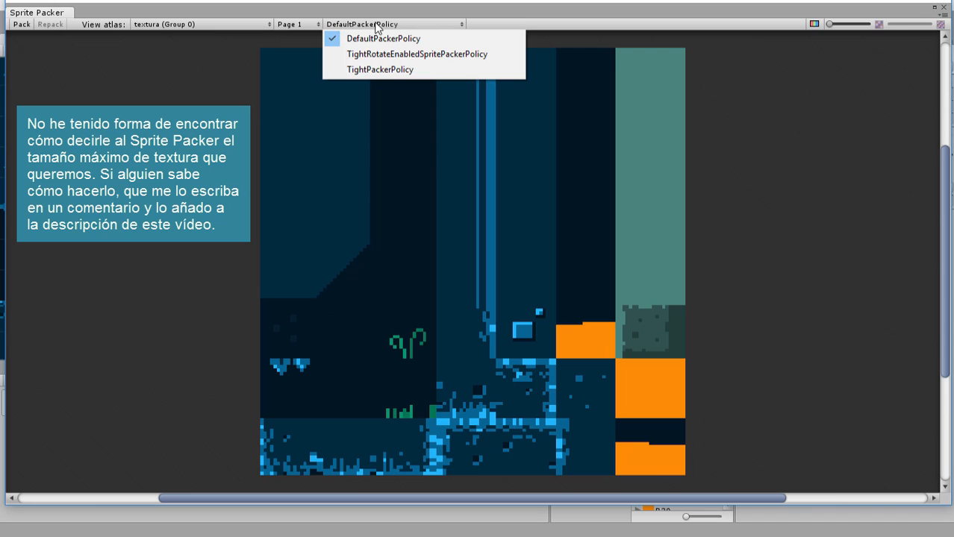
{"action": "left_click", "coordinate": [517, 16]}
{"action": "left_click", "coordinate": [942, 7]}
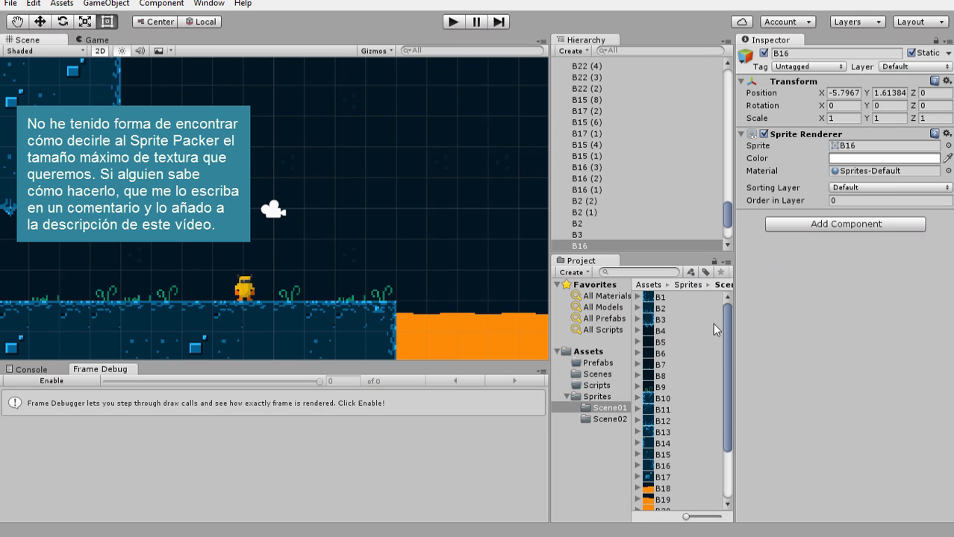
- Inspect the packing tag in the import settings of the B5 sprite in the Scene01 sprites folder
{"action": "left_click", "coordinate": [681, 345]}
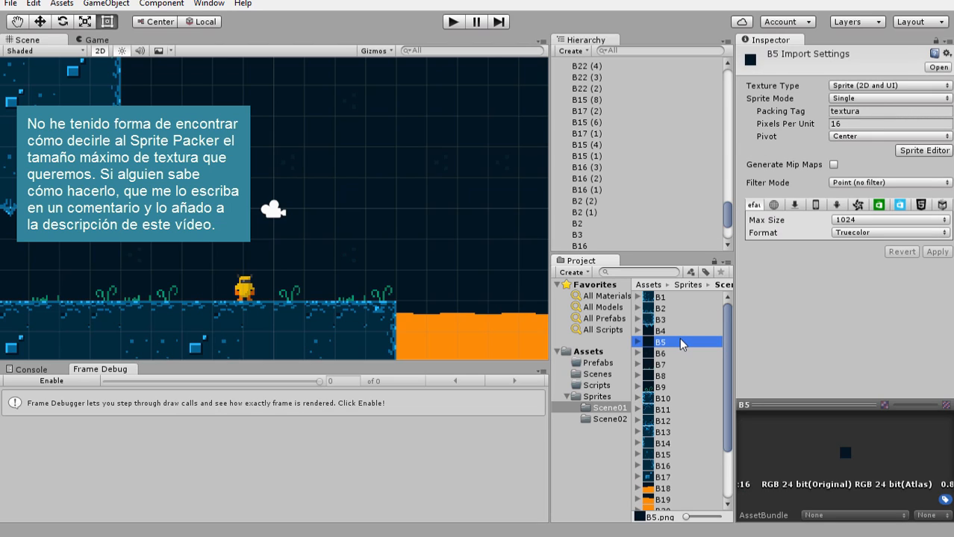
{"action": "left_click", "coordinate": [862, 106]}
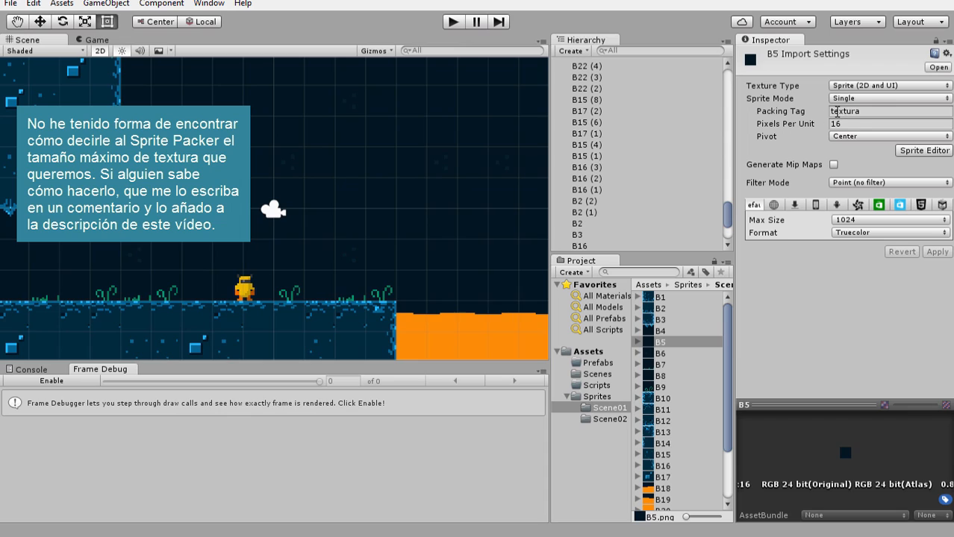
{"action": "left_click", "coordinate": [849, 112]}
{"action": "left_click_drag", "start_coordinate": [844, 111], "coordinate": [856, 112]}
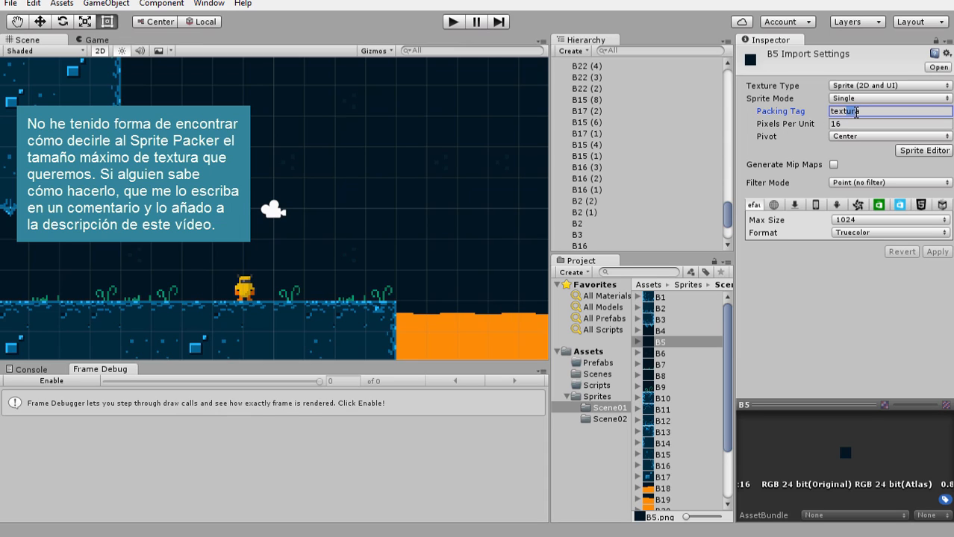
{"action": "left_click", "coordinate": [836, 111]}
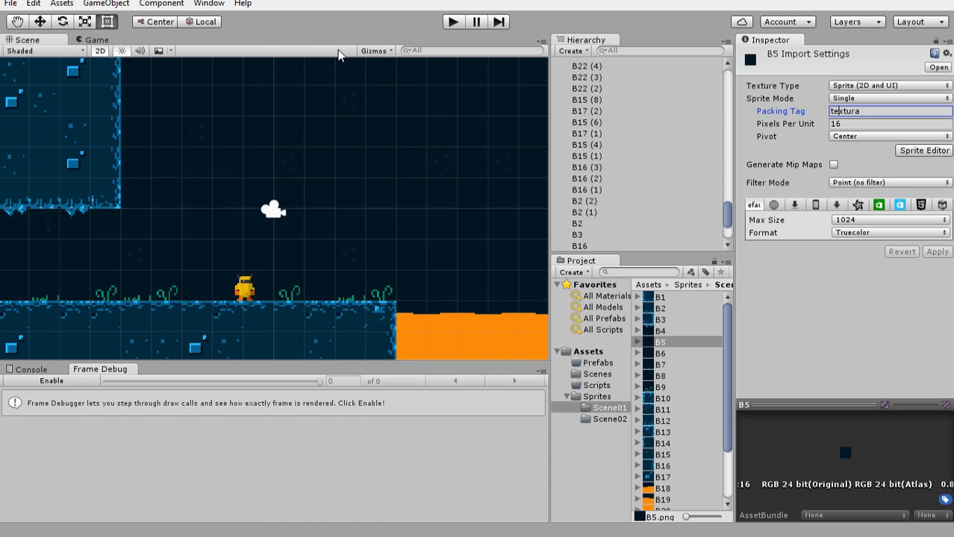
- Open the Sprite Packer, compare the textura (Group 1) atlas with textura (Group 0), and close it
{"action": "left_click", "coordinate": [209, 4]}
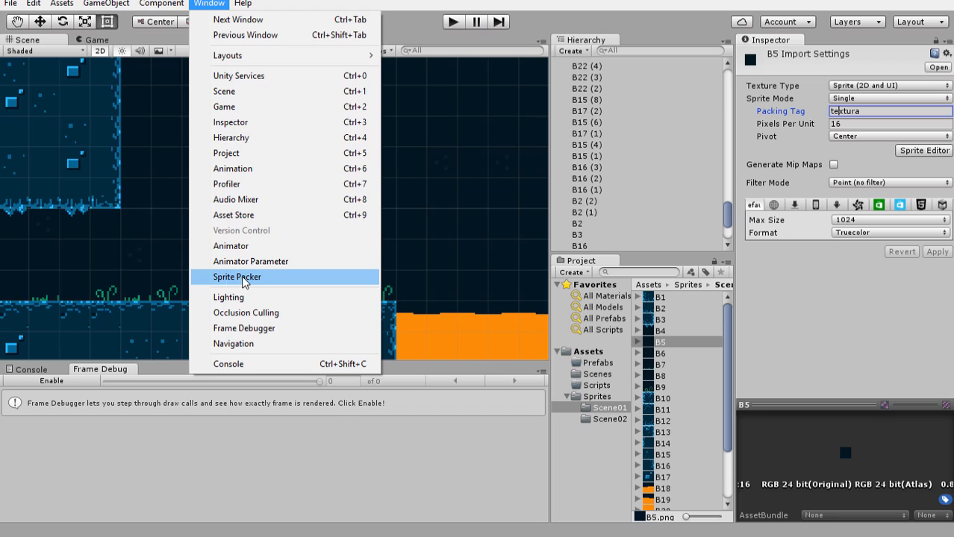
{"action": "left_click", "coordinate": [241, 277]}
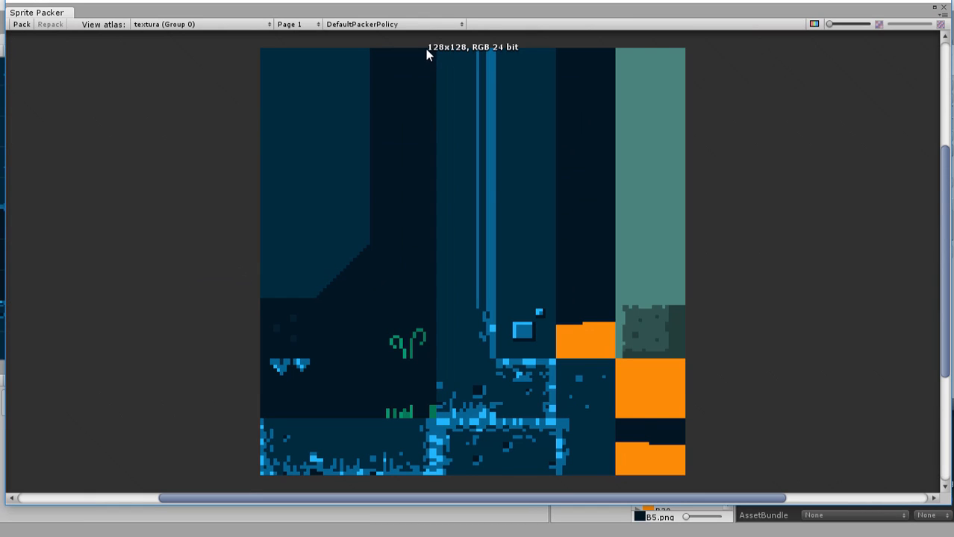
{"action": "left_click", "coordinate": [208, 24]}
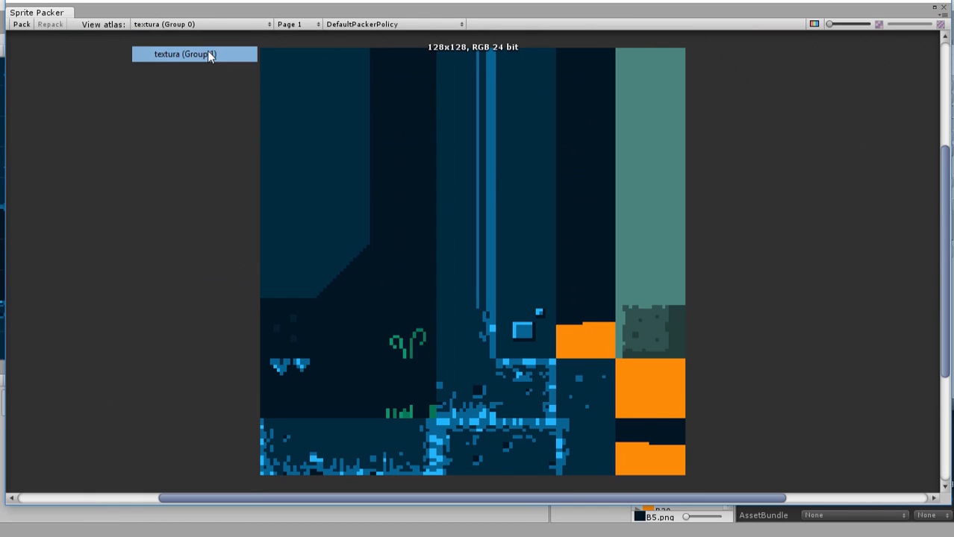
{"action": "left_click", "coordinate": [207, 51]}
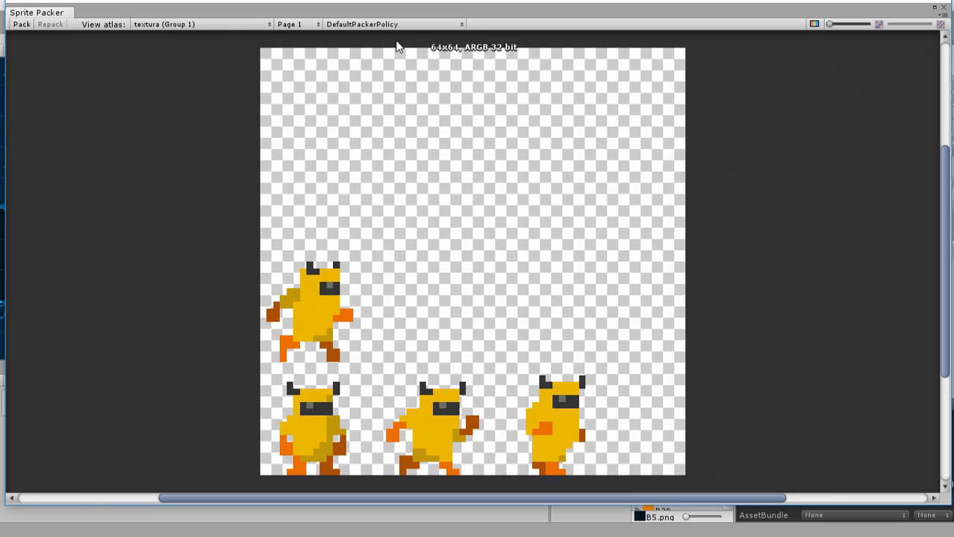
{"action": "left_click", "coordinate": [196, 25]}
{"action": "left_click", "coordinate": [198, 40]}
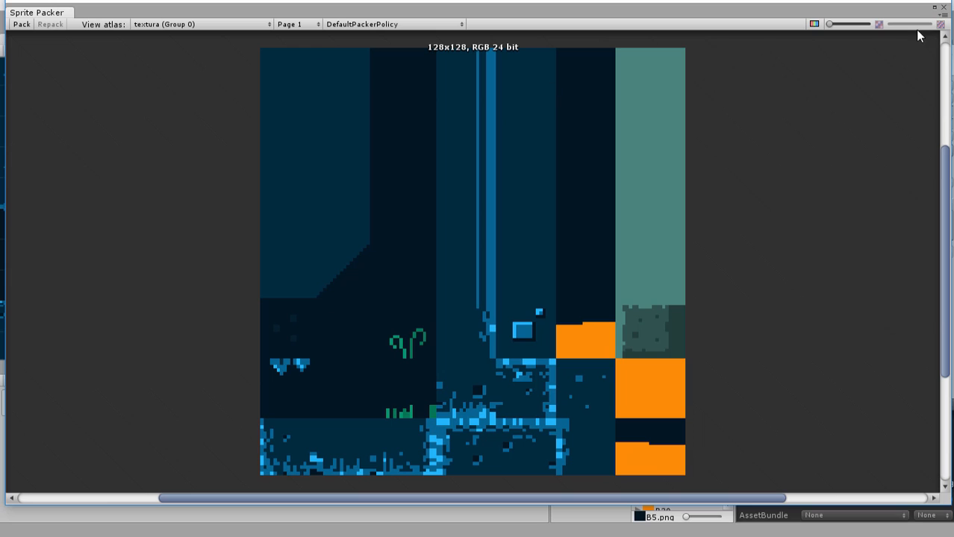
{"action": "left_click", "coordinate": [943, 7]}
{"action": "left_click", "coordinate": [747, 272]}
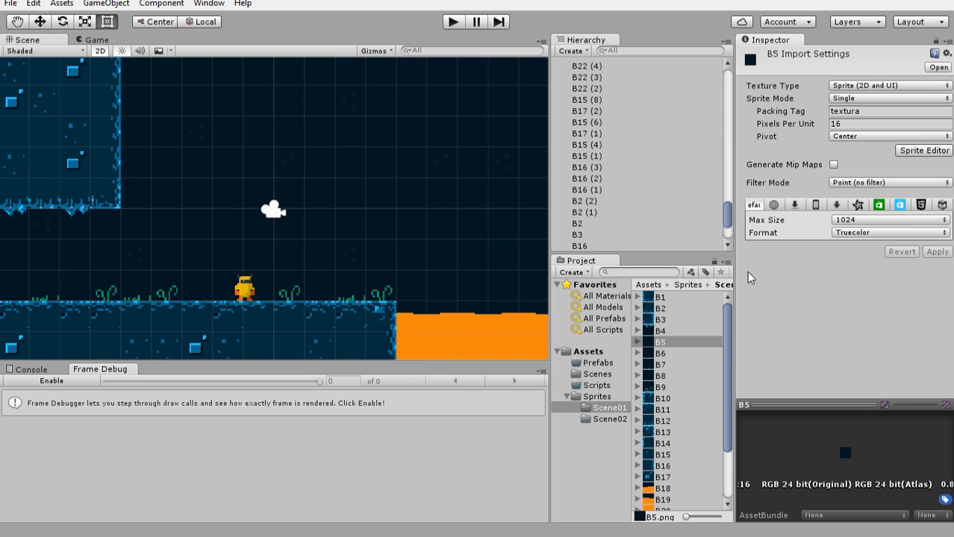